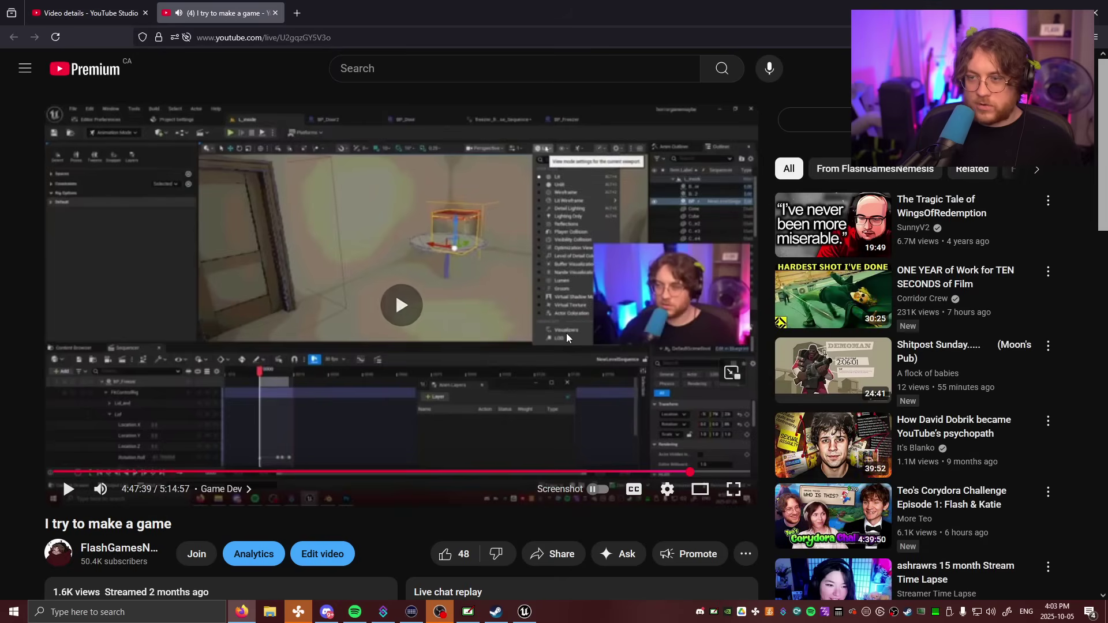
Step: Play the "I try to make a game" stream recording in full screen and choose a different video quality
{"action": "double_click", "coordinate": [566, 334]}
{"action": "left_click", "coordinate": [562, 332]}
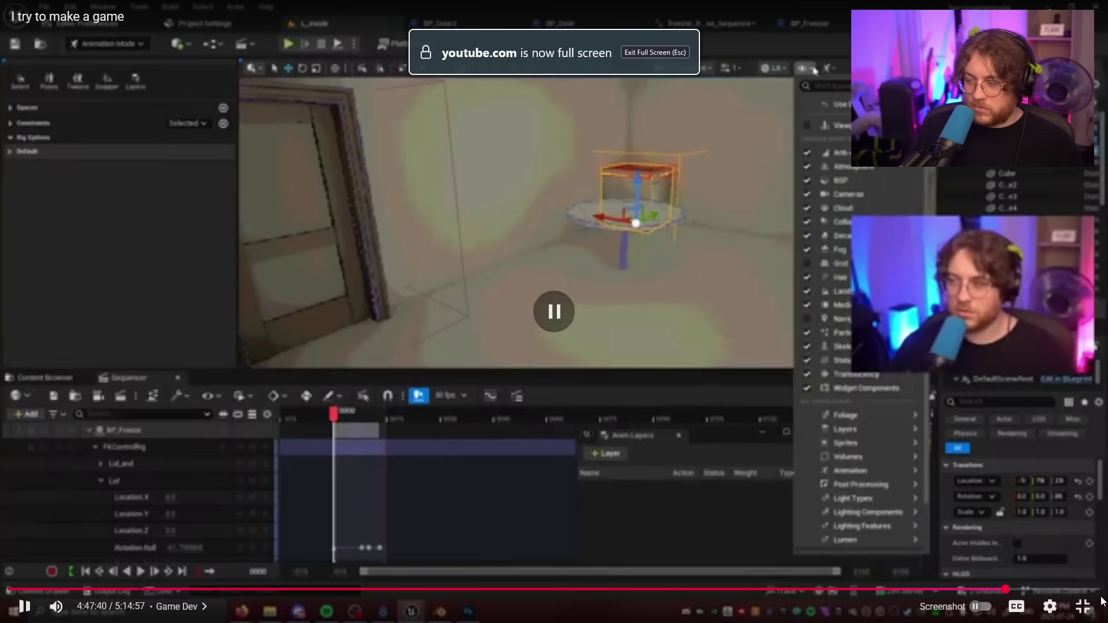
{"action": "left_click", "coordinate": [1050, 606]}
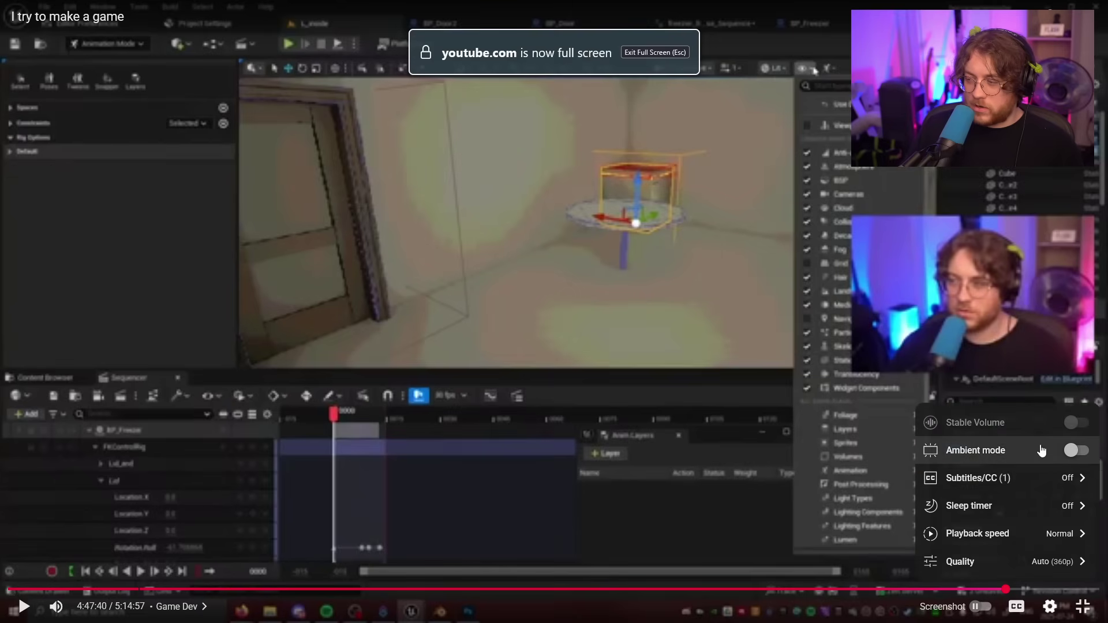
{"action": "left_click", "coordinate": [1015, 562]}
{"action": "left_click", "coordinate": [962, 448]}
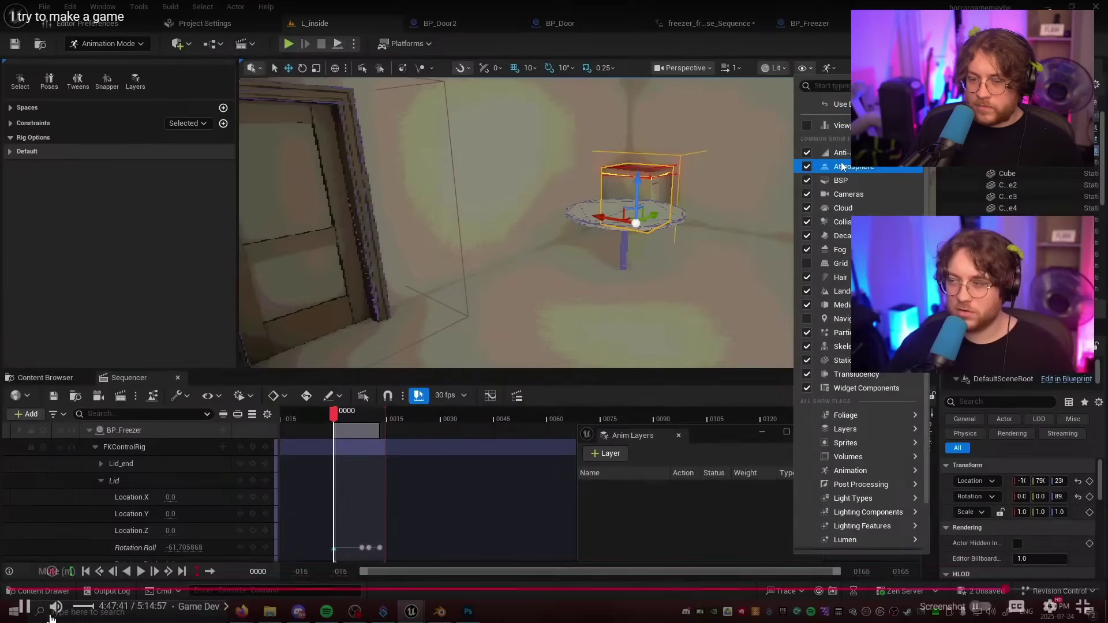
Step: Skip ahead in the recording in five-second jumps to about 4:48:12, reviewing the cabin interior, and pause there
{"action": "left_click", "coordinate": [362, 465]}
{"action": "key", "text": "Right"}
{"action": "key", "text": "Right"}
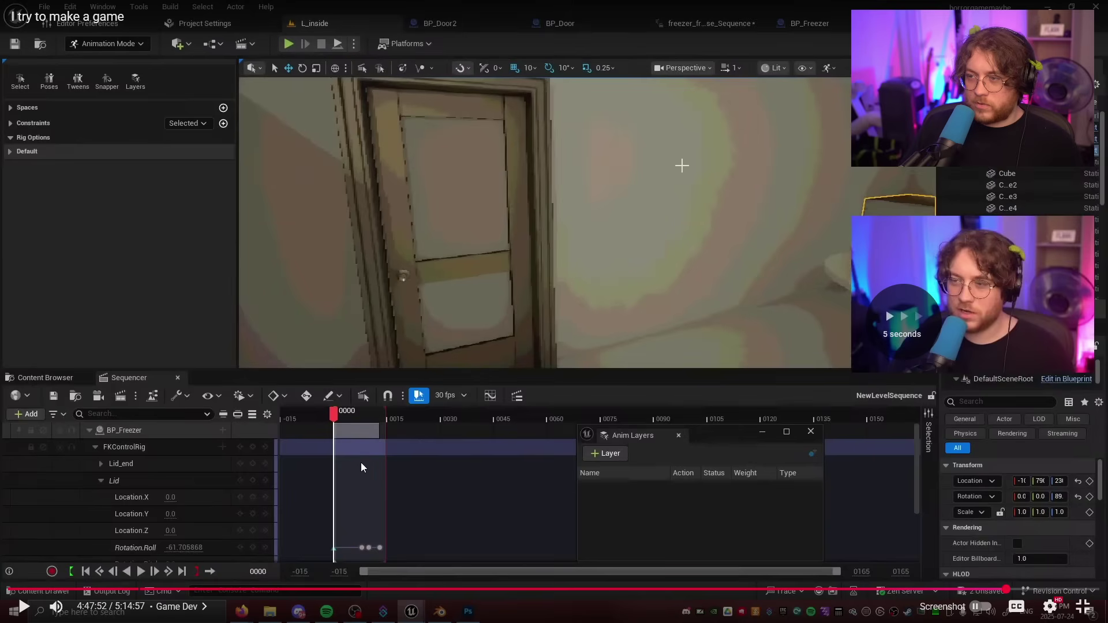
{"action": "key", "text": "Right"}
{"action": "key", "text": "Right"}
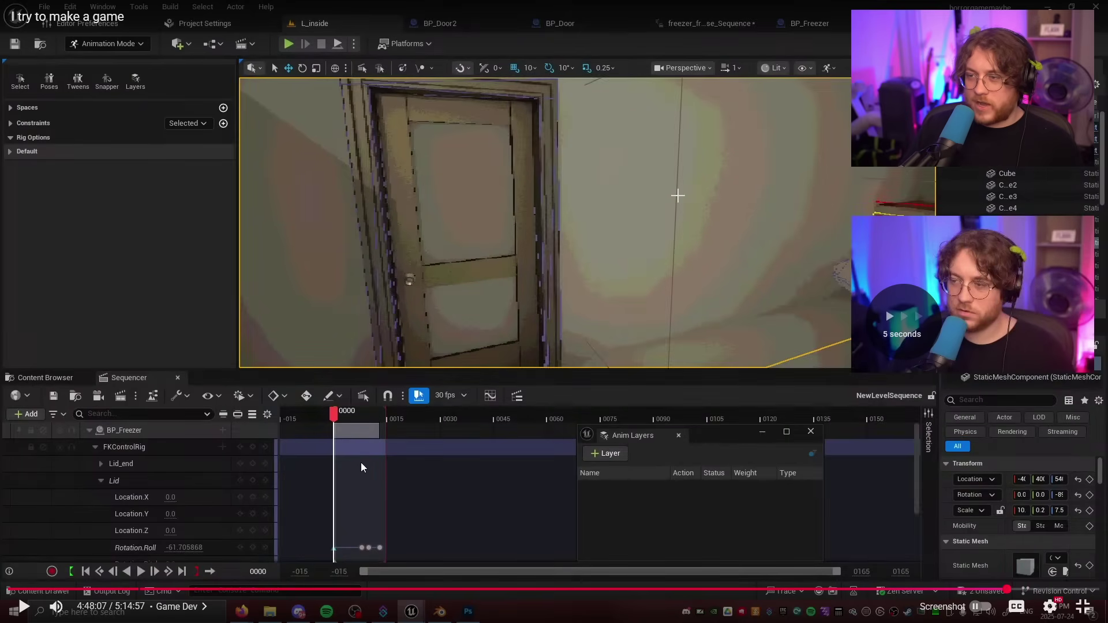
{"action": "key", "text": "Right"}
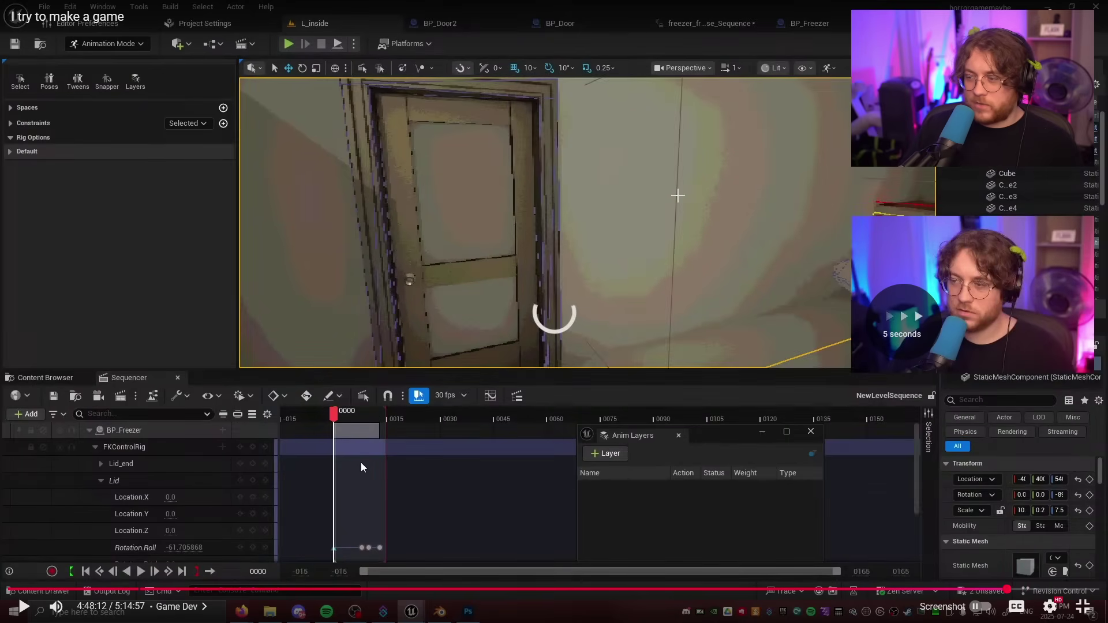
{"action": "left_click", "coordinate": [361, 463]}
{"action": "key", "text": "Left"}
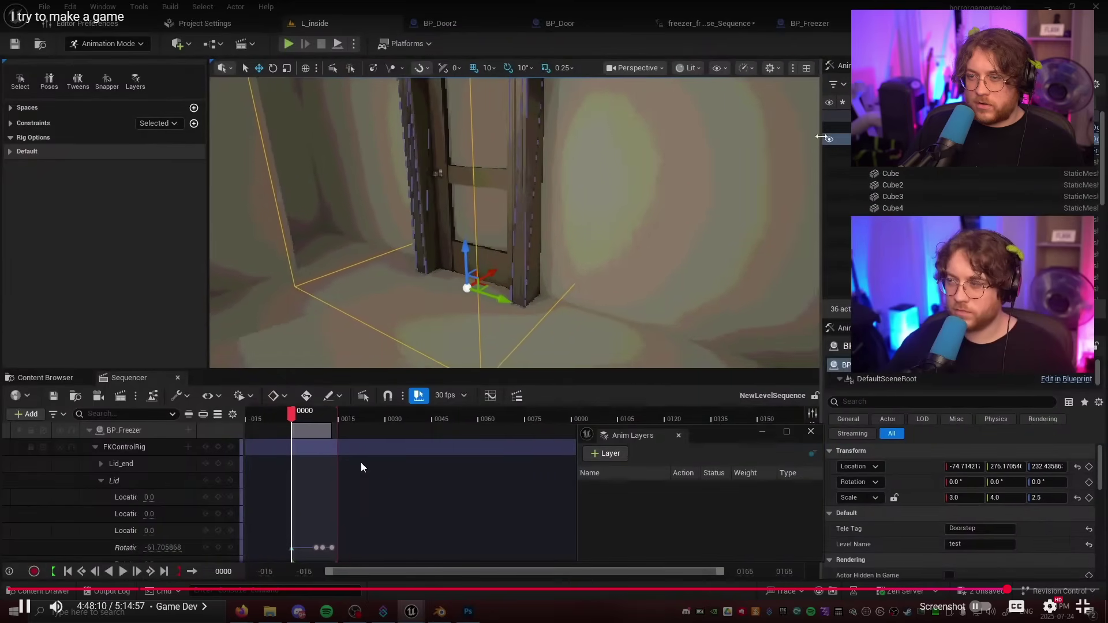
{"action": "left_click", "coordinate": [361, 462]}
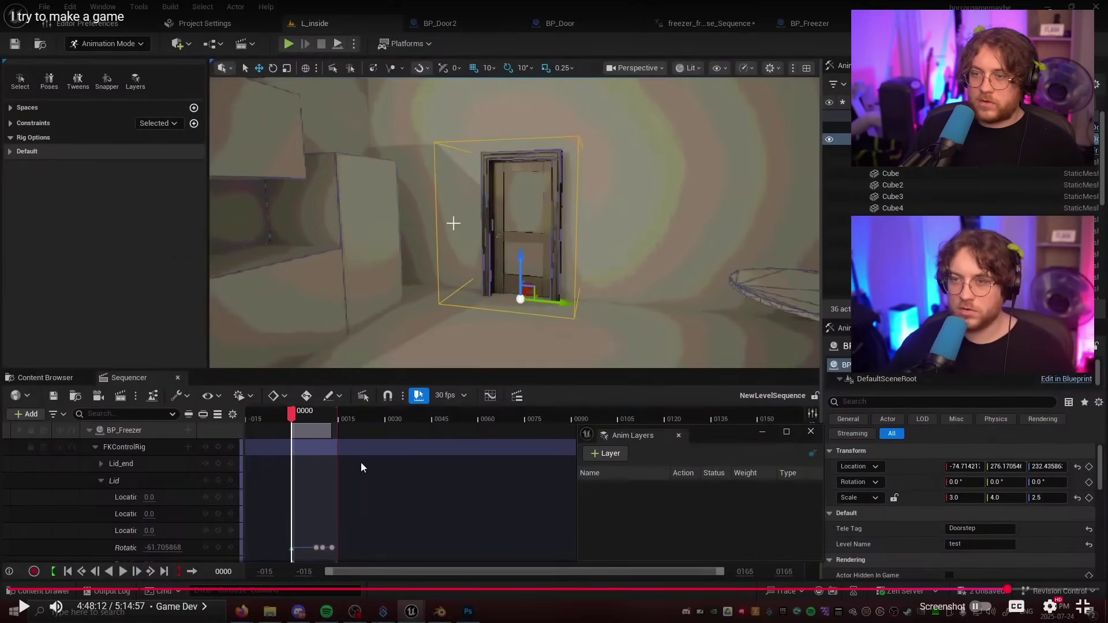
Step: Jump the recording to about 4:57:00, skip ahead past the open freezer playtest, and pause at about 4:57:11
{"action": "left_click", "coordinate": [573, 453]}
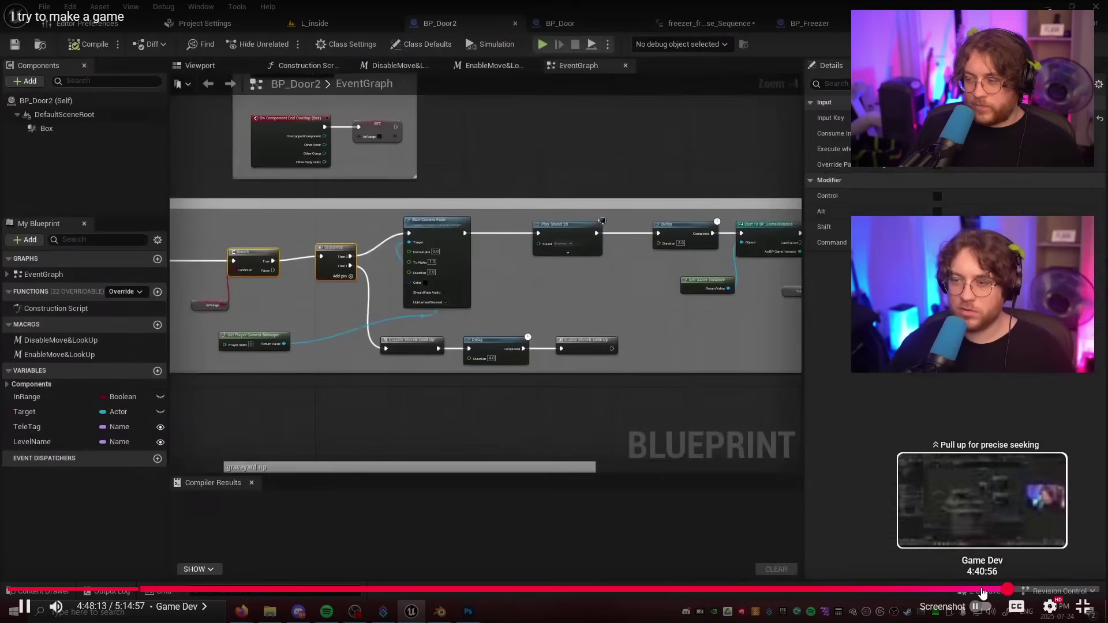
{"action": "left_click", "coordinate": [1037, 588]}
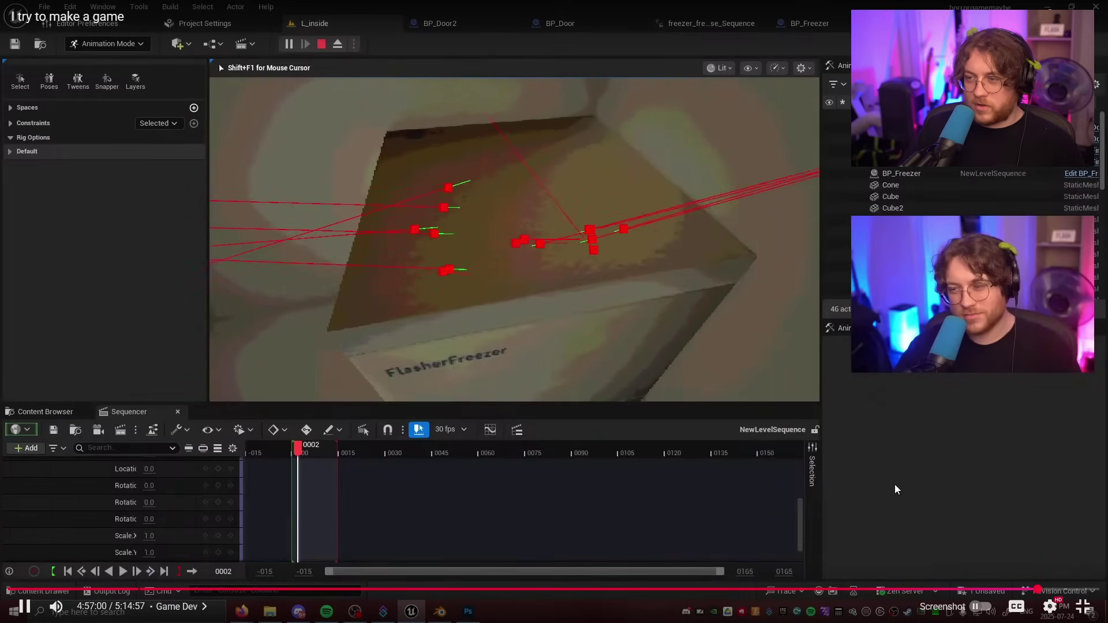
{"action": "key", "text": "Right"}
{"action": "key", "text": "Right"}
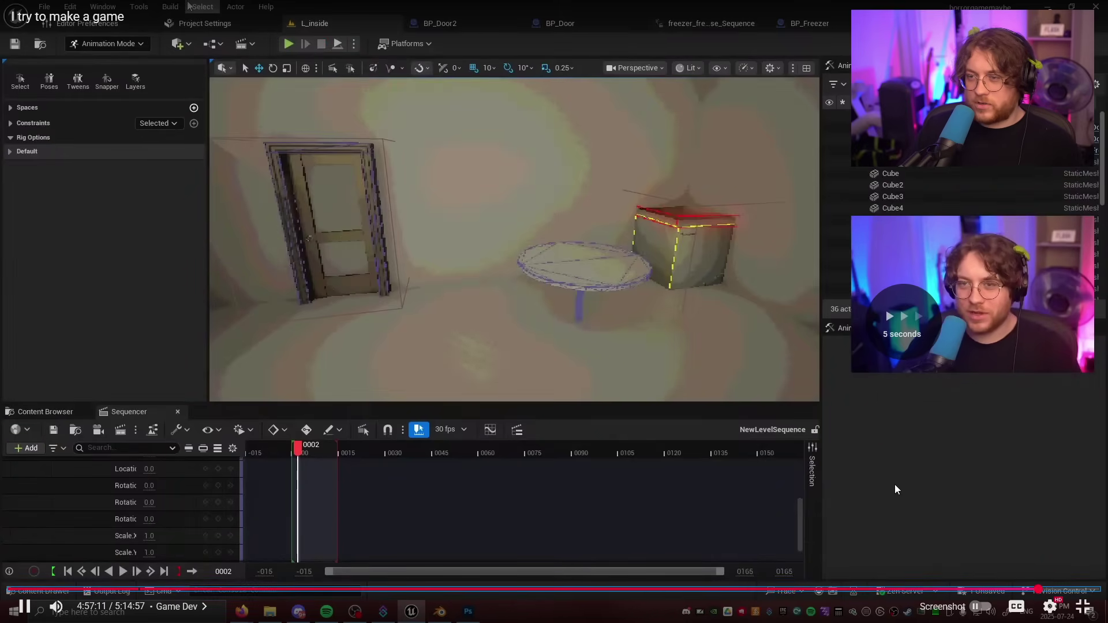
{"action": "key", "text": "space"}
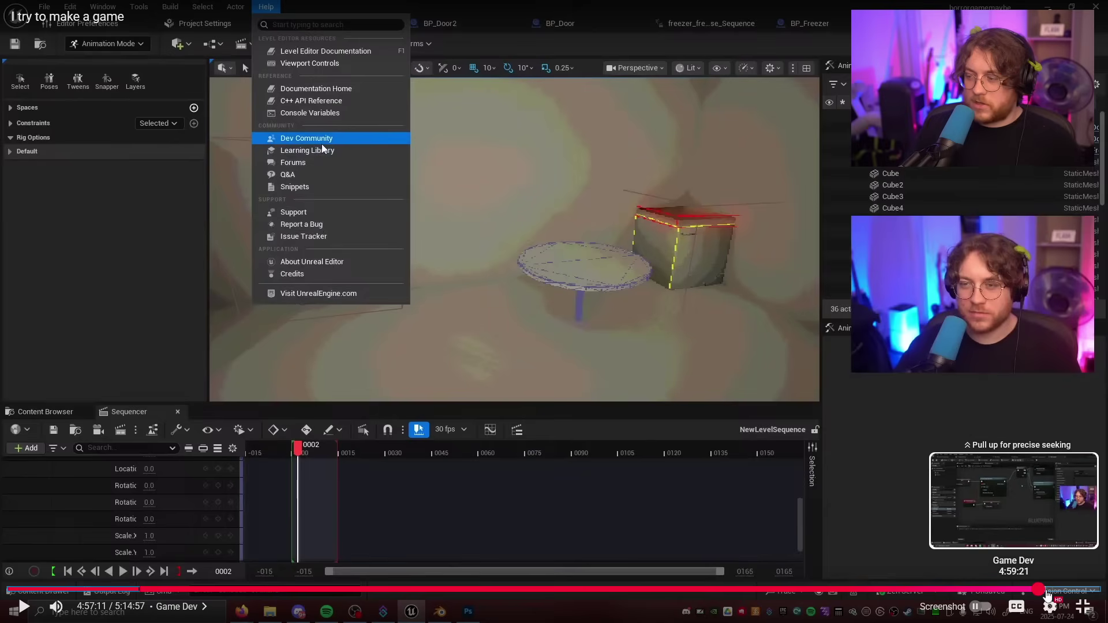
Step: Review the recording at about 5:09:21 and the early forest level playtest at about 37:42
{"action": "left_click", "coordinate": [1082, 587]}
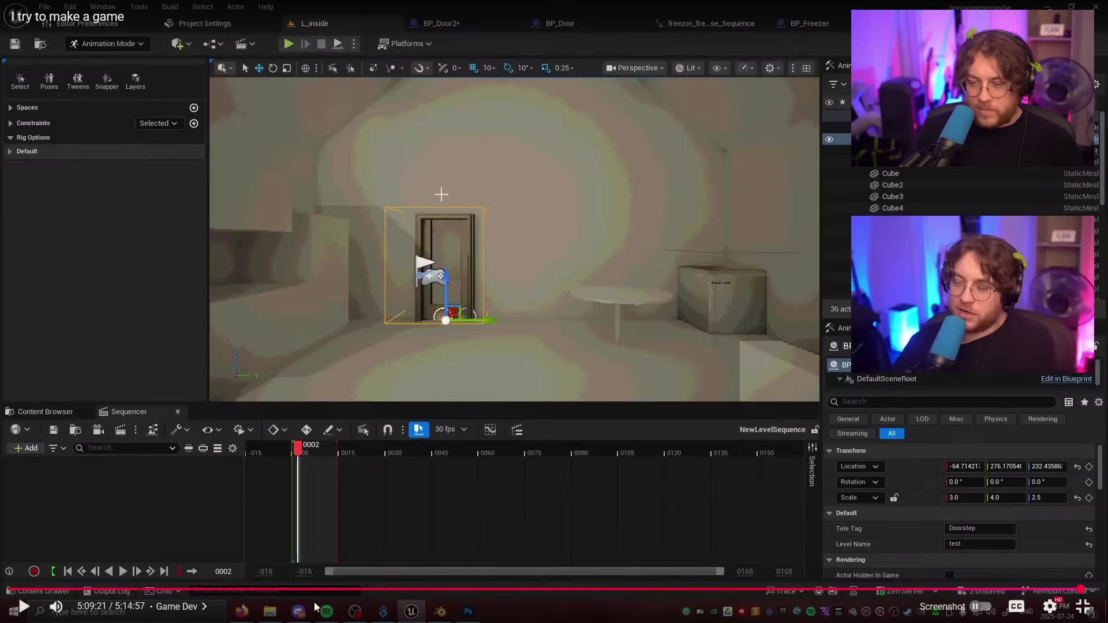
{"action": "left_click", "coordinate": [137, 590]}
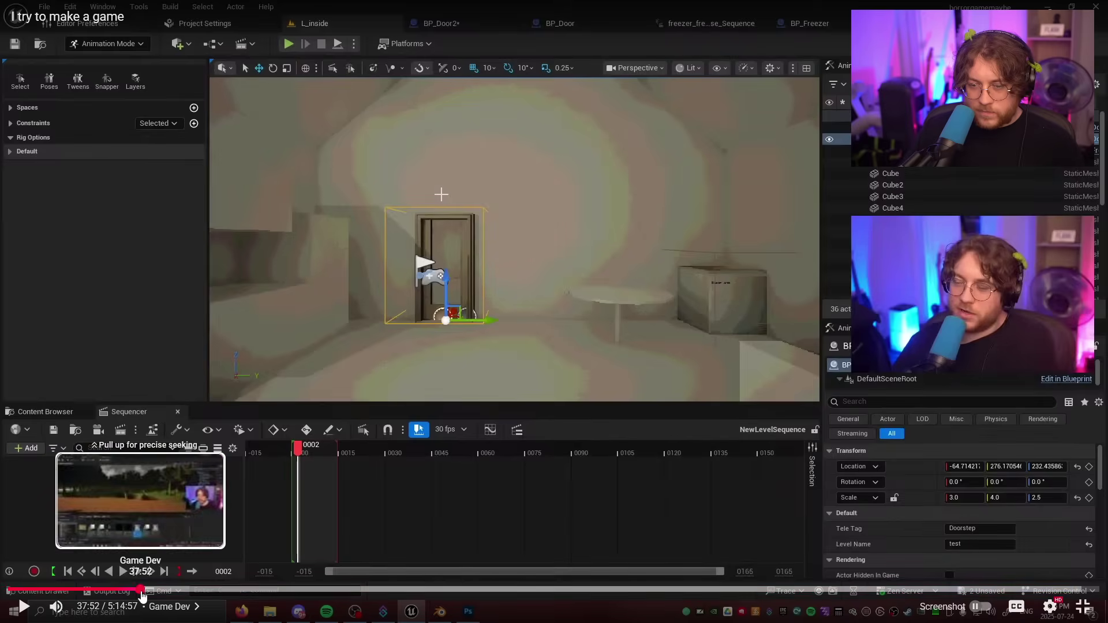
{"action": "left_click", "coordinate": [266, 486]}
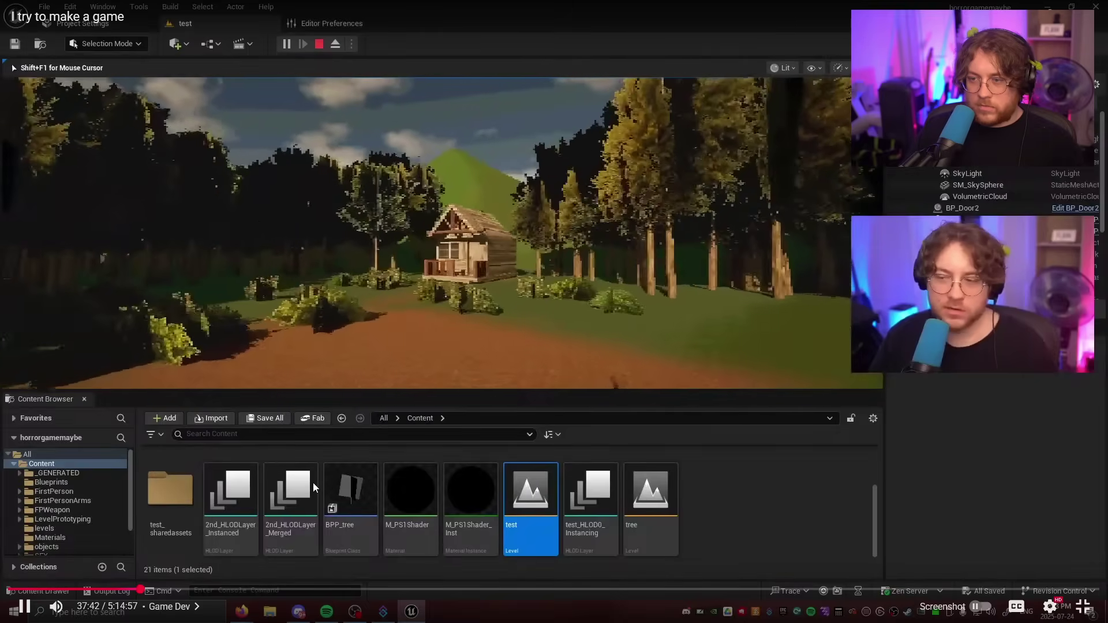
{"action": "left_click", "coordinate": [436, 329]}
{"action": "left_click", "coordinate": [560, 352]}
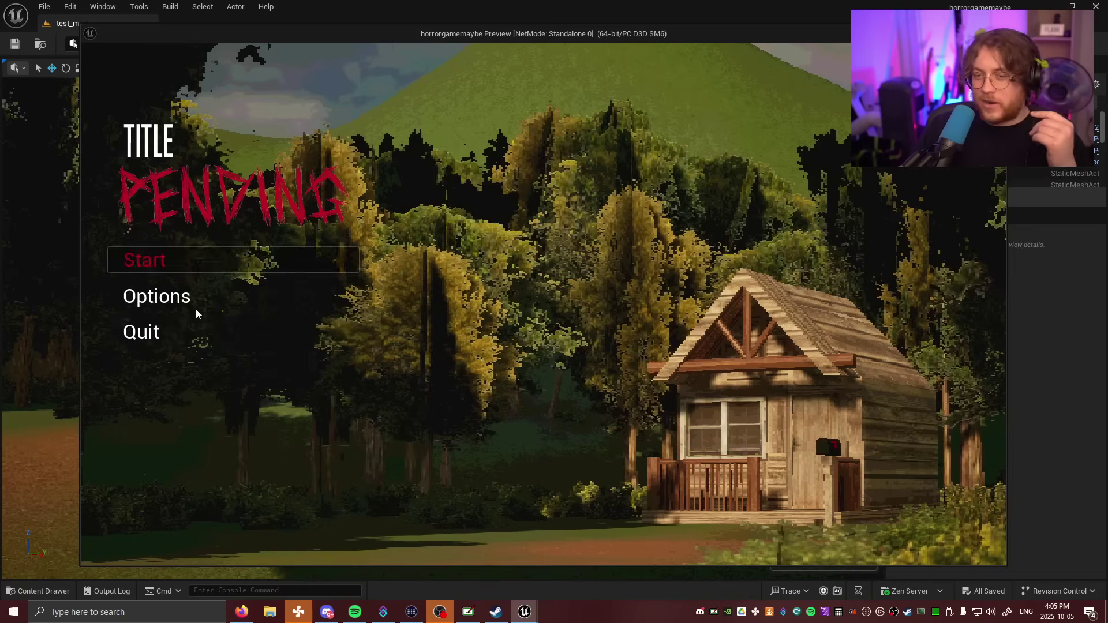
Step: In the Unreal Editor game preview, inspect the Options screen, then run the game's opening from the title screen before ending the preview
{"action": "left_click", "coordinate": [175, 305]}
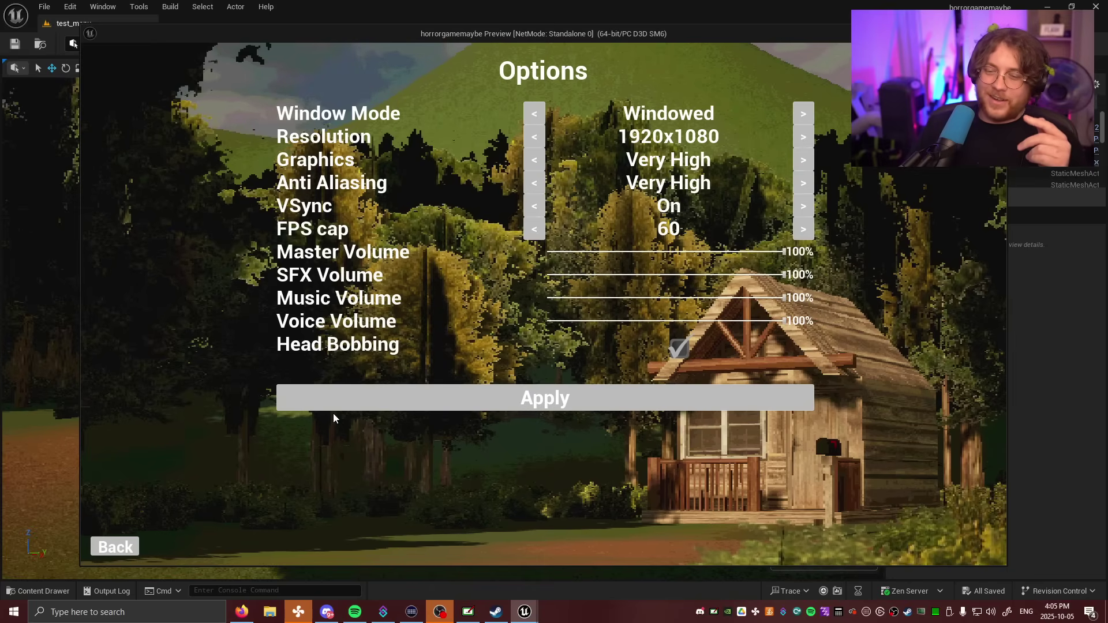
{"action": "left_click", "coordinate": [129, 542]}
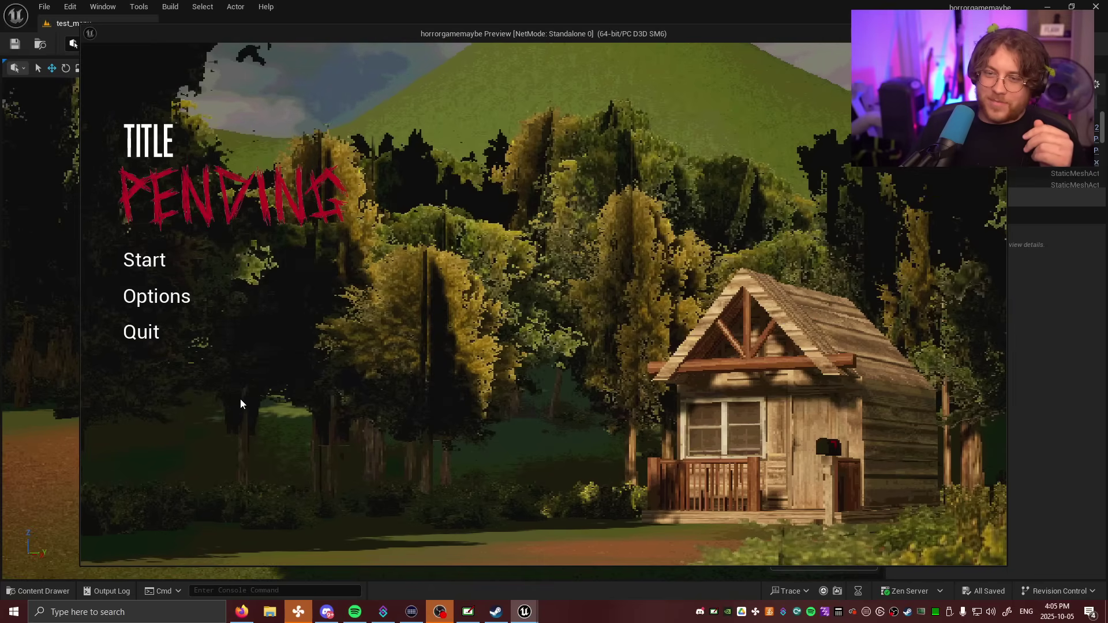
{"action": "left_click", "coordinate": [136, 257]}
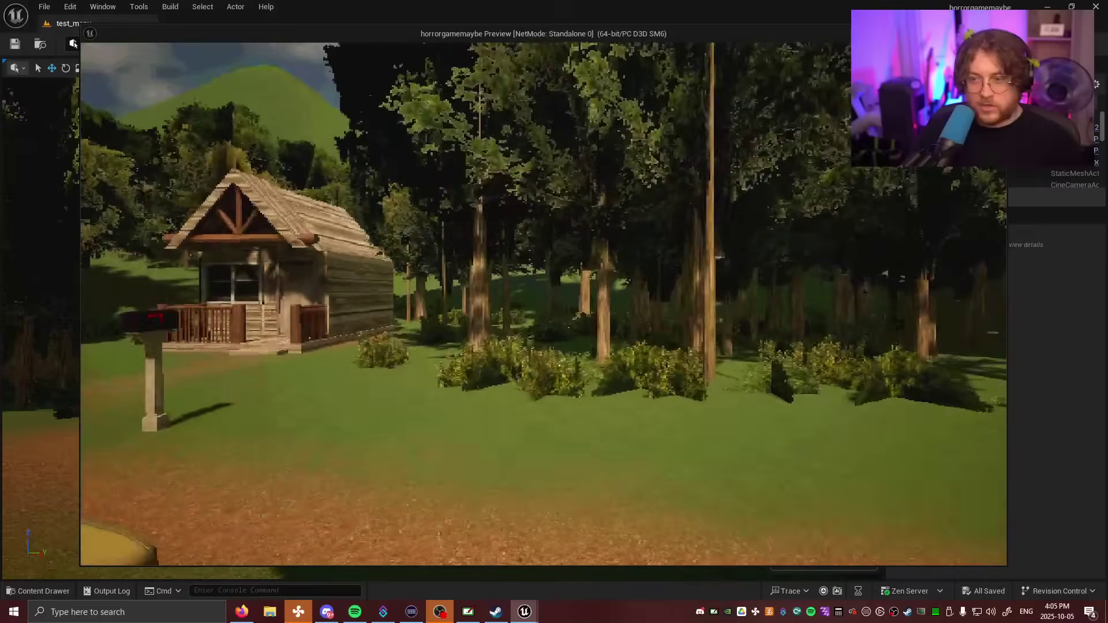
{"action": "key", "text": "Escape"}
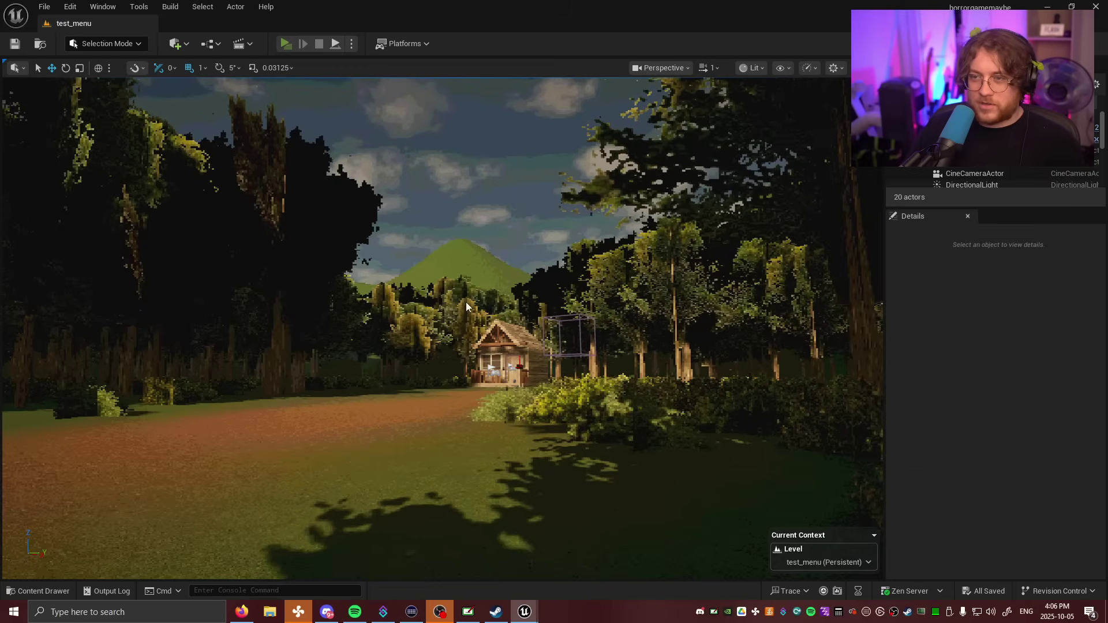
Step: Relaunch the preview of the test_menu level, start the game from the title screen, and return focus to the preview window
{"action": "key", "text": "alt+p"}
{"action": "left_click", "coordinate": [206, 256]}
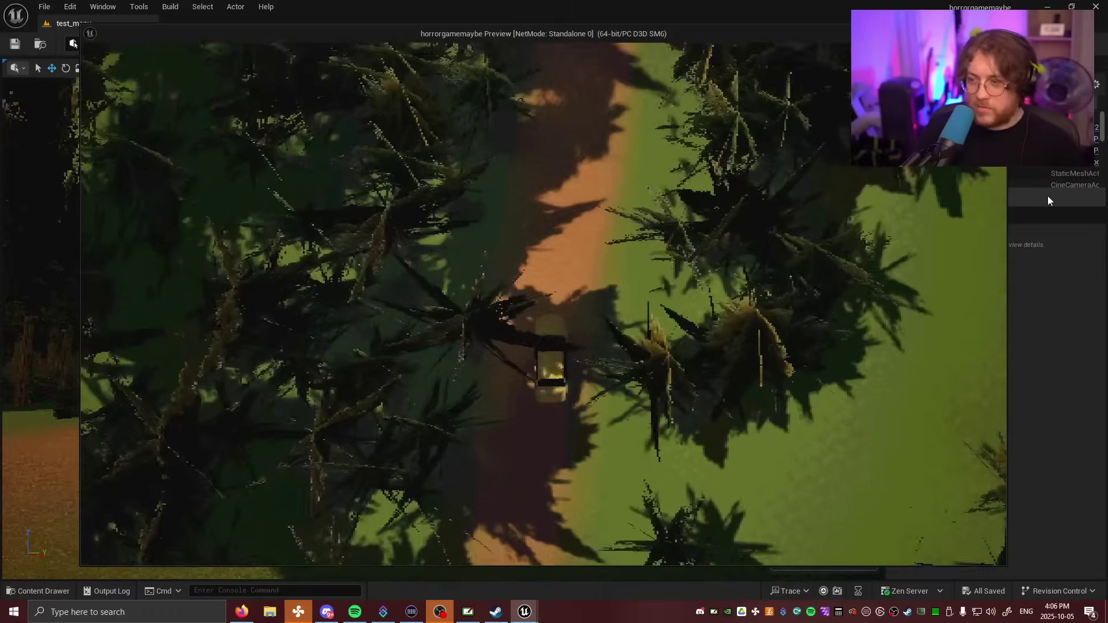
{"action": "left_click", "coordinate": [1047, 196]}
{"action": "mouse_move", "coordinate": [525, 612]}
{"action": "left_click", "coordinate": [588, 554]}
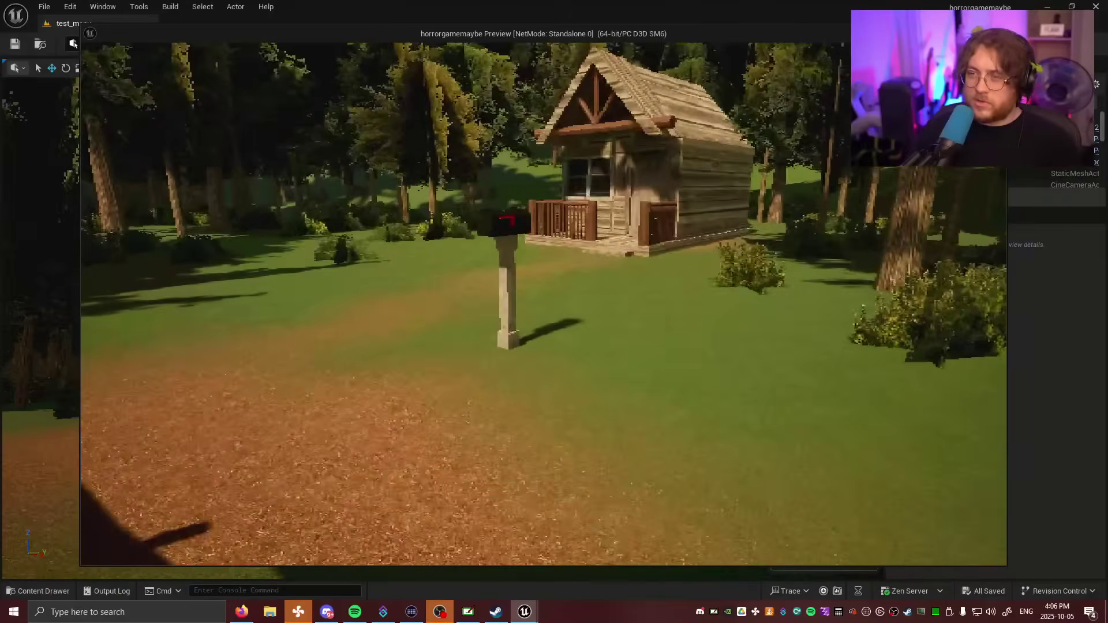
Step: Walk past the mailbox, look around the cabin's front porch, and enter the cabin
{"action": "key", "text": "w"}
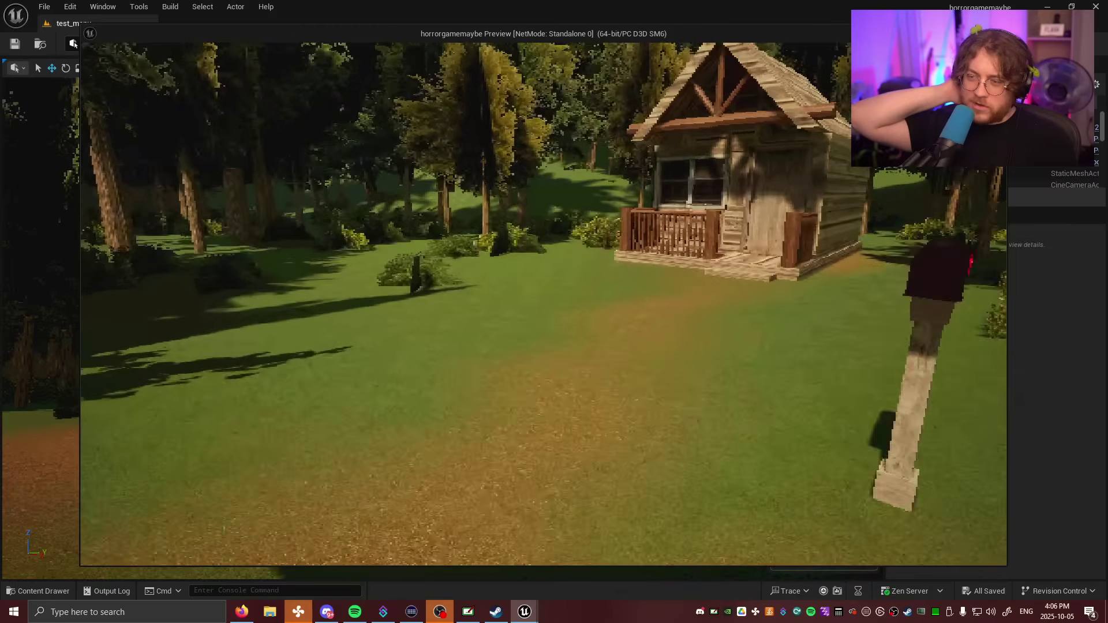
{"action": "key", "text": "w"}
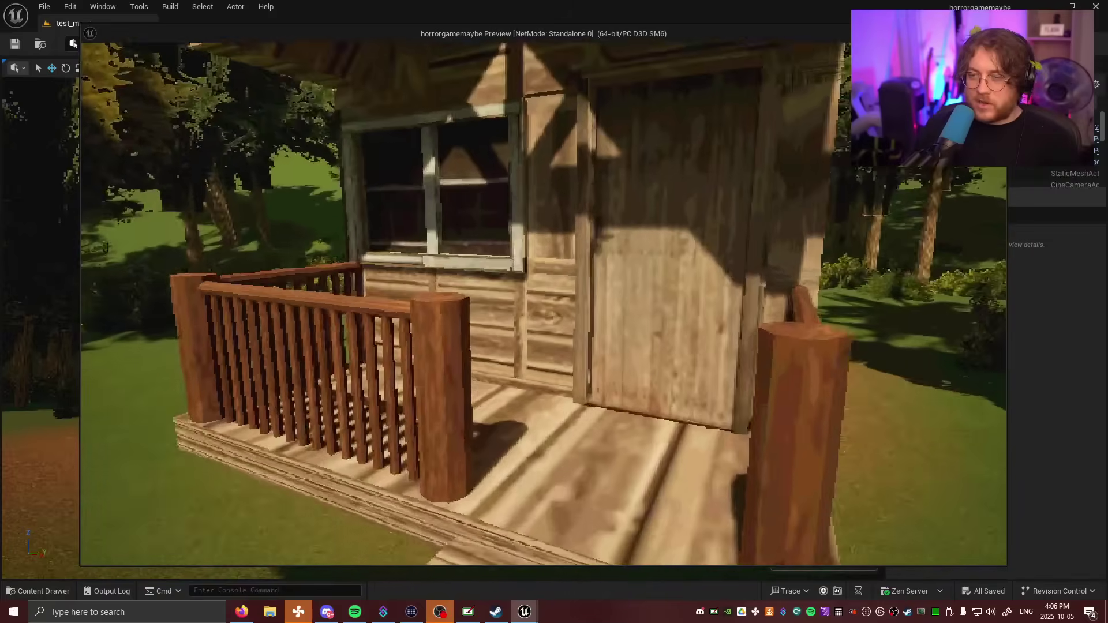
{"action": "key", "text": "w"}
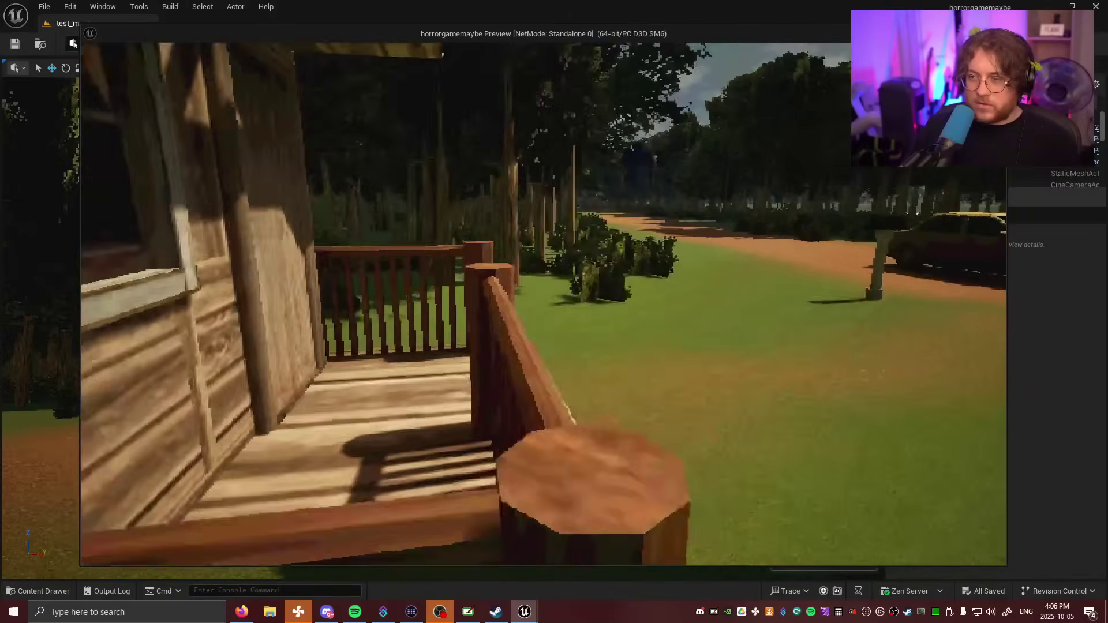
{"action": "key", "text": "w"}
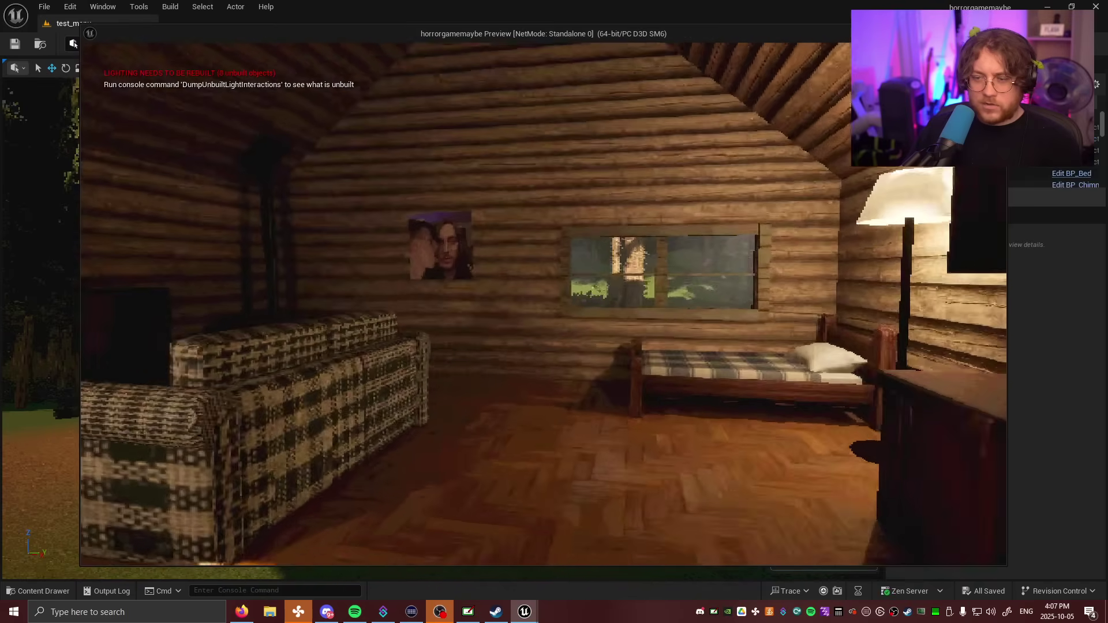
Step: Tour the cabin interior, examining the bed, floor lamp, windows, kitchen cabinets and fridge
{"action": "key", "text": "w"}
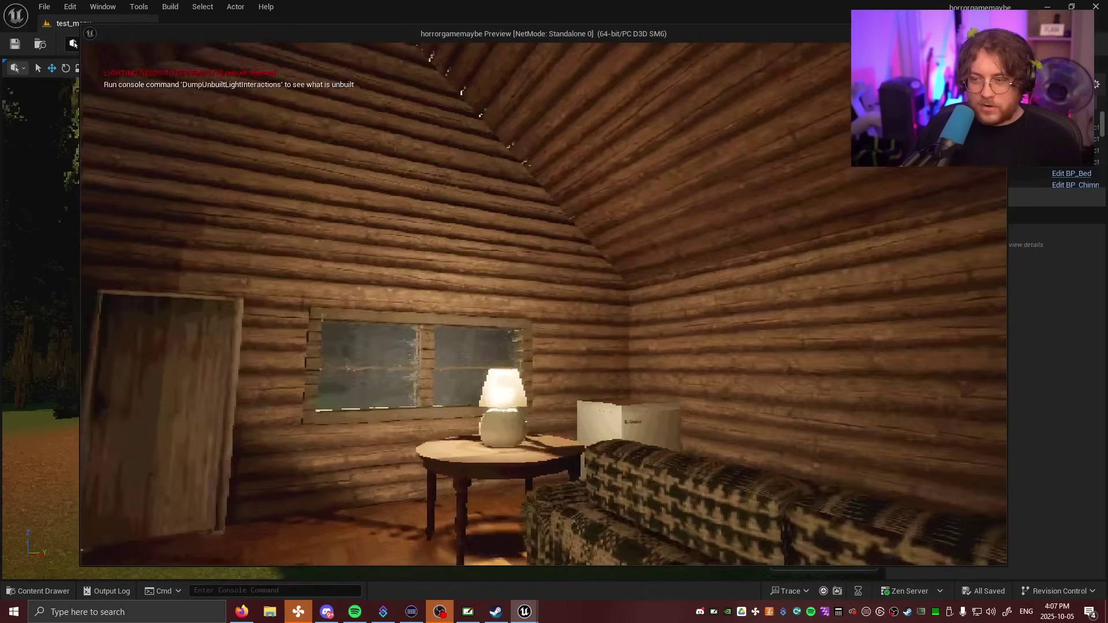
{"action": "key", "text": "w"}
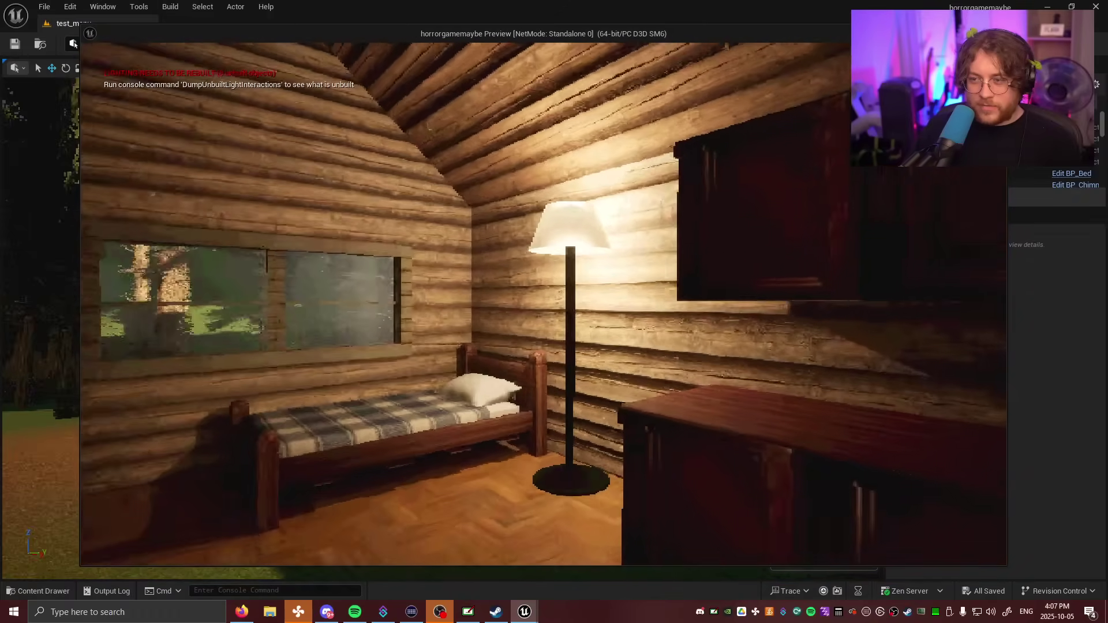
{"action": "key", "text": "a"}
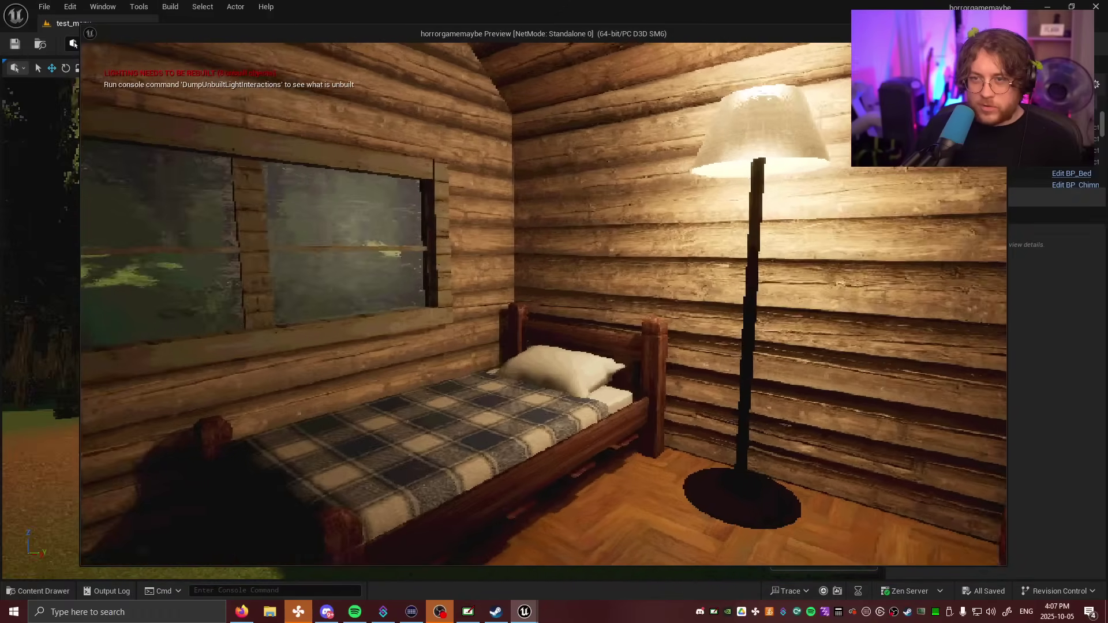
{"action": "key", "text": "w"}
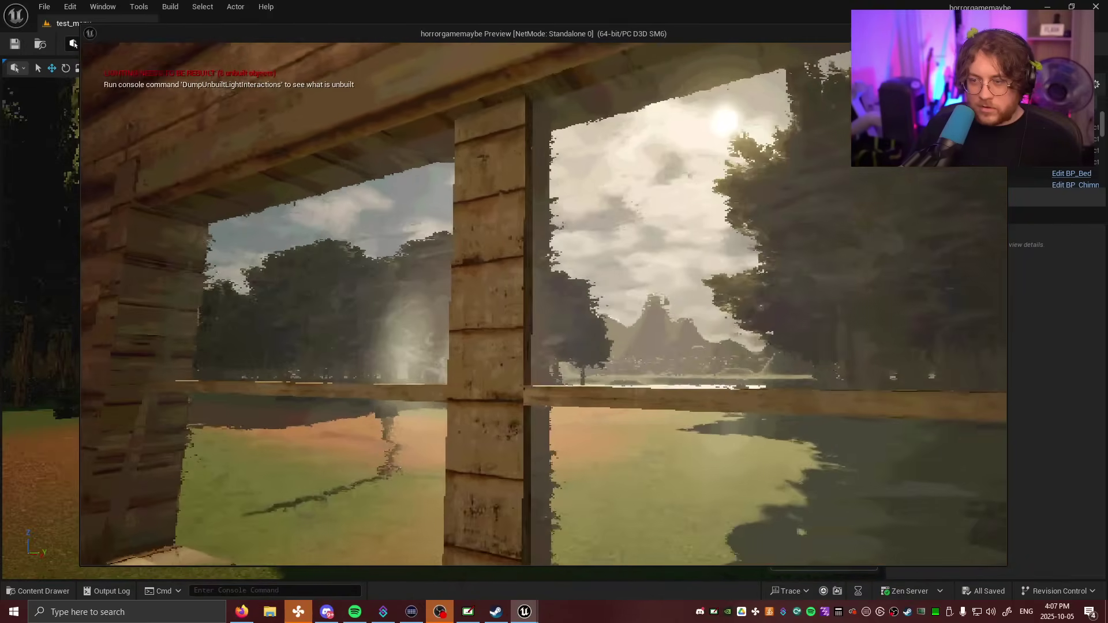
{"action": "key", "text": "w"}
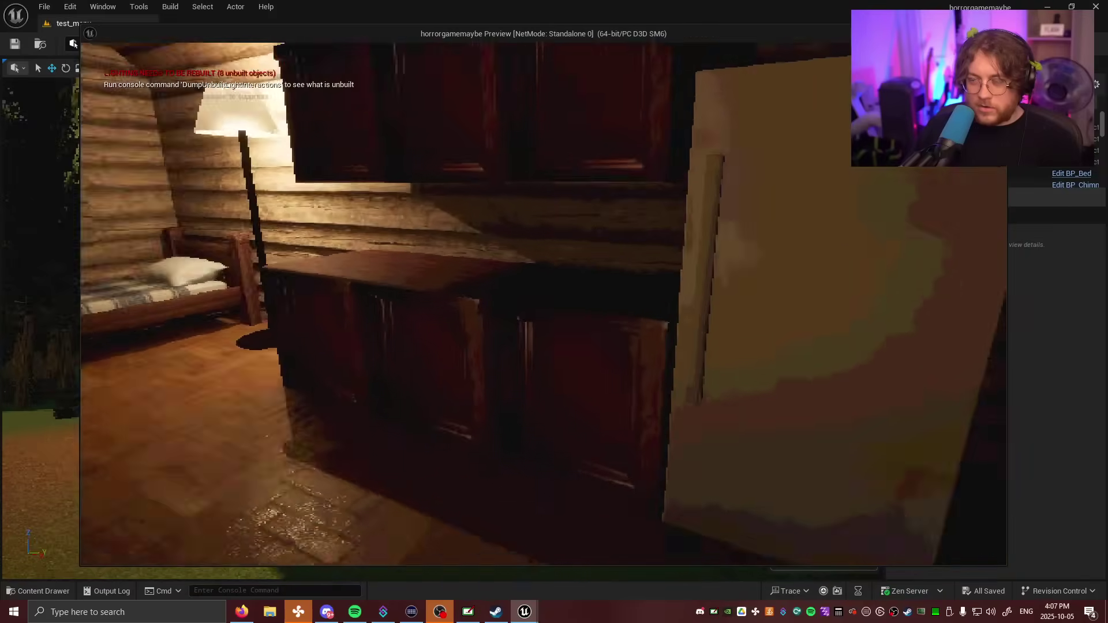
{"action": "key", "text": "w"}
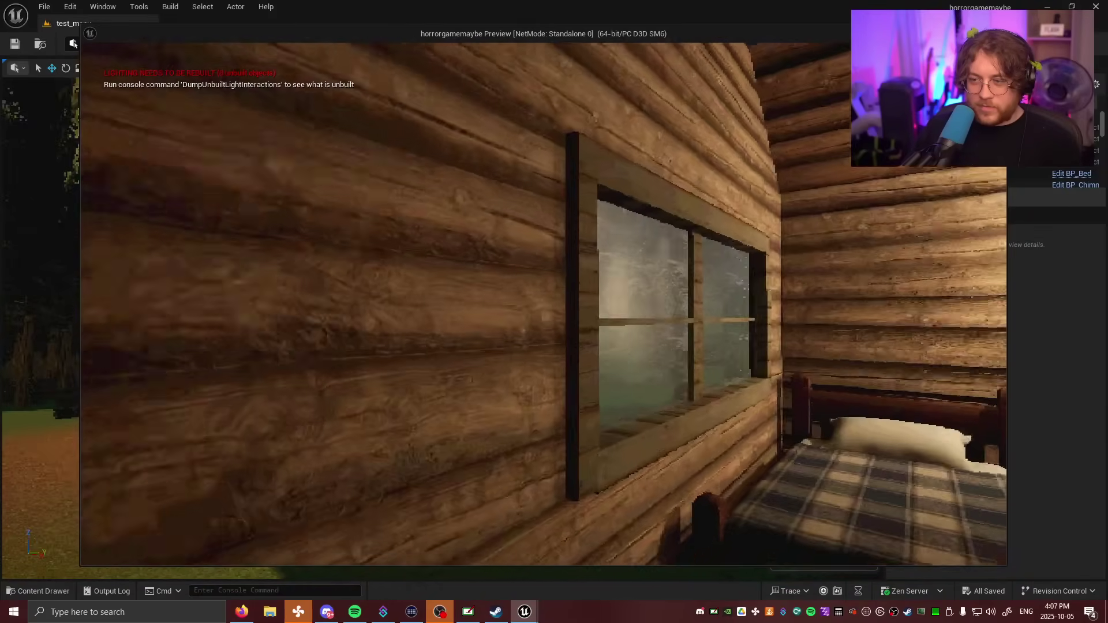
Step: Walk to the plaid couch and interact with it, then move on to the chest freezer in the corner
{"action": "key", "text": "w"}
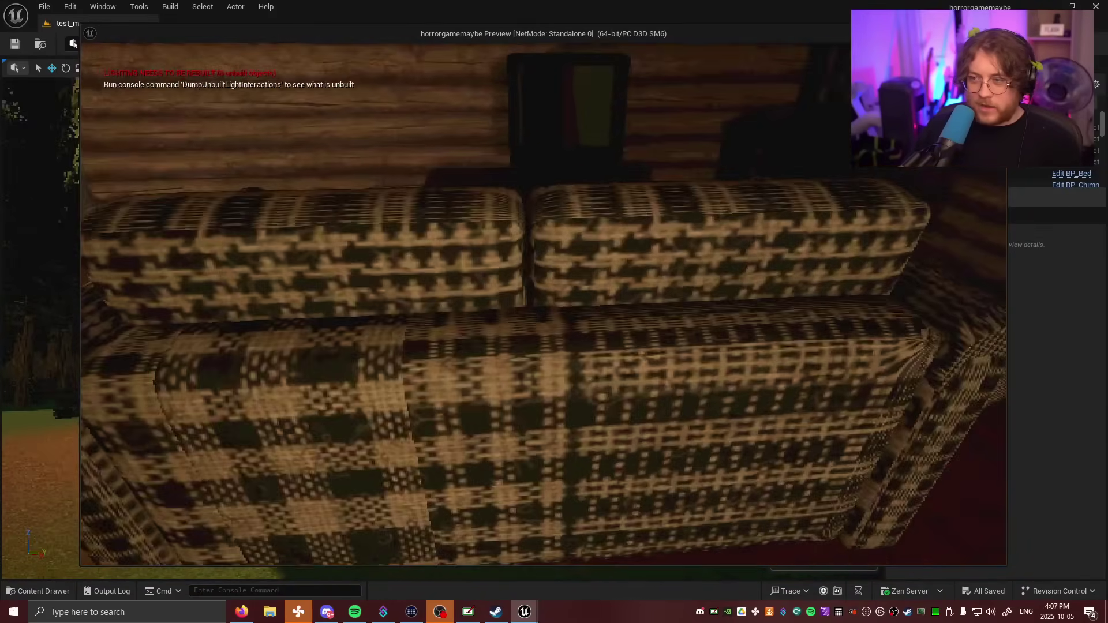
{"action": "key", "text": "e"}
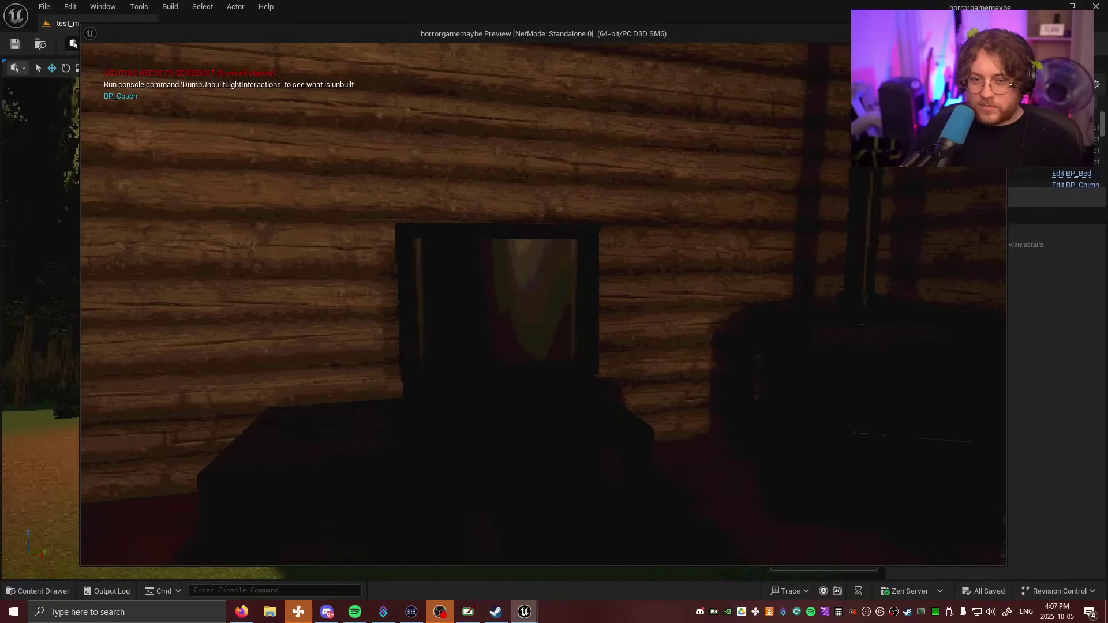
{"action": "key", "text": "w"}
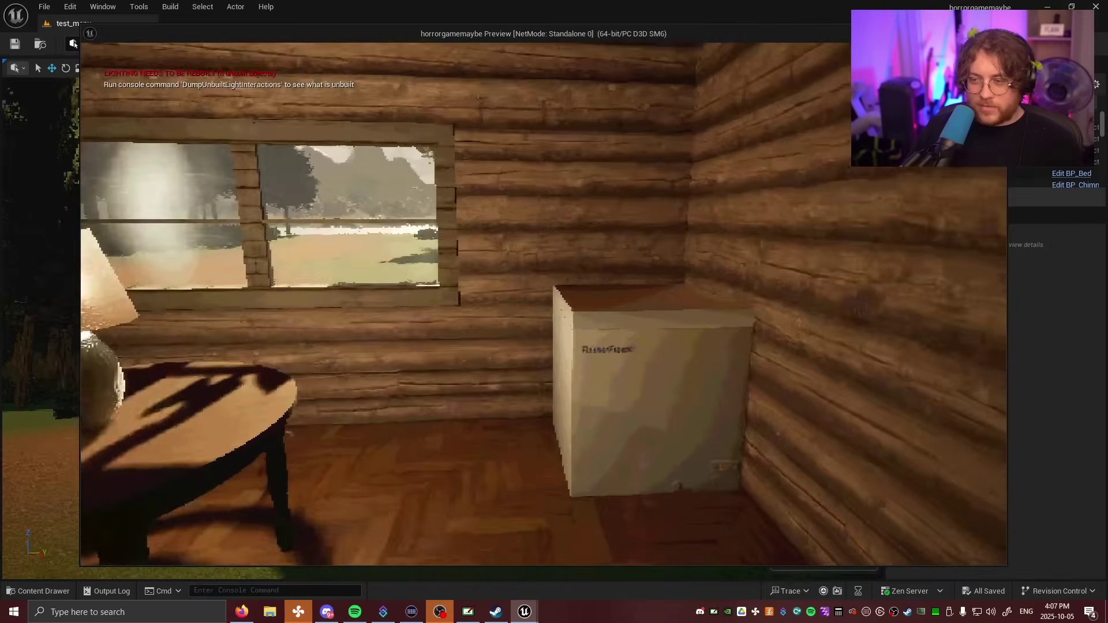
Step: Open the kitchen fridge, look over its shelves, and close it again
{"action": "key", "text": "e"}
{"action": "key", "text": "e"}
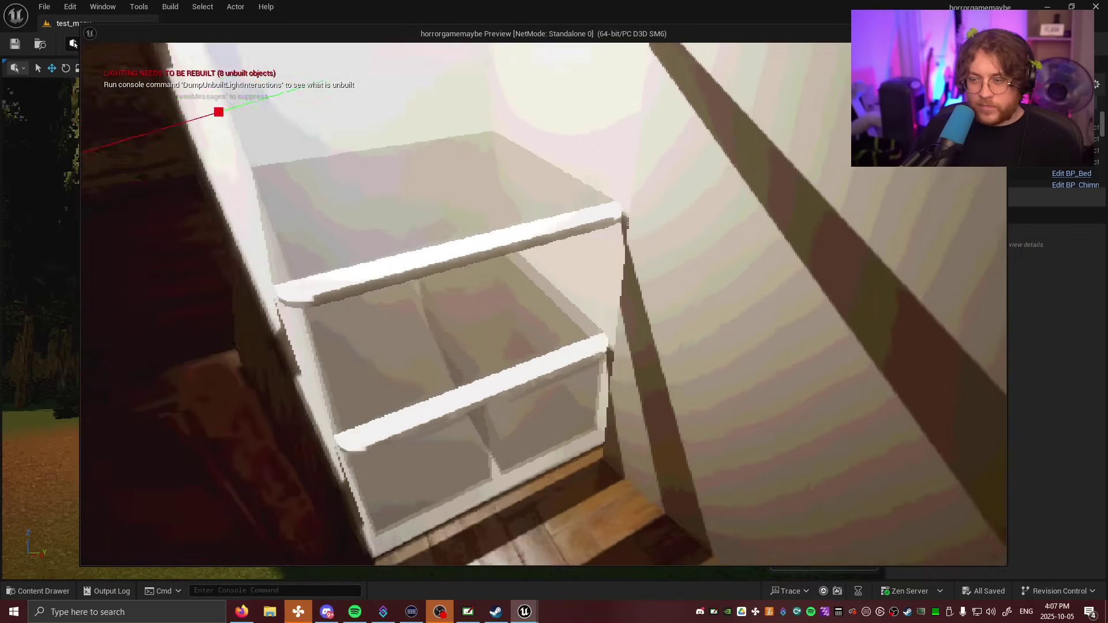
{"action": "key", "text": "e"}
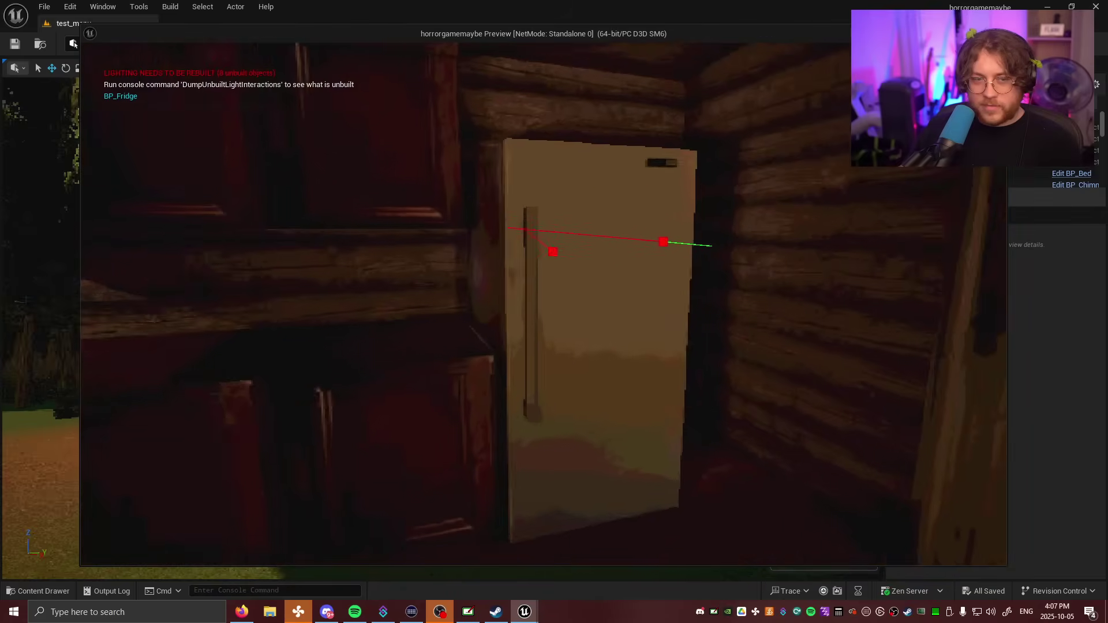
Step: Walk past the bed, floor lamp and kitchen cabinets to the small lamp on the round table
{"action": "key", "text": "w"}
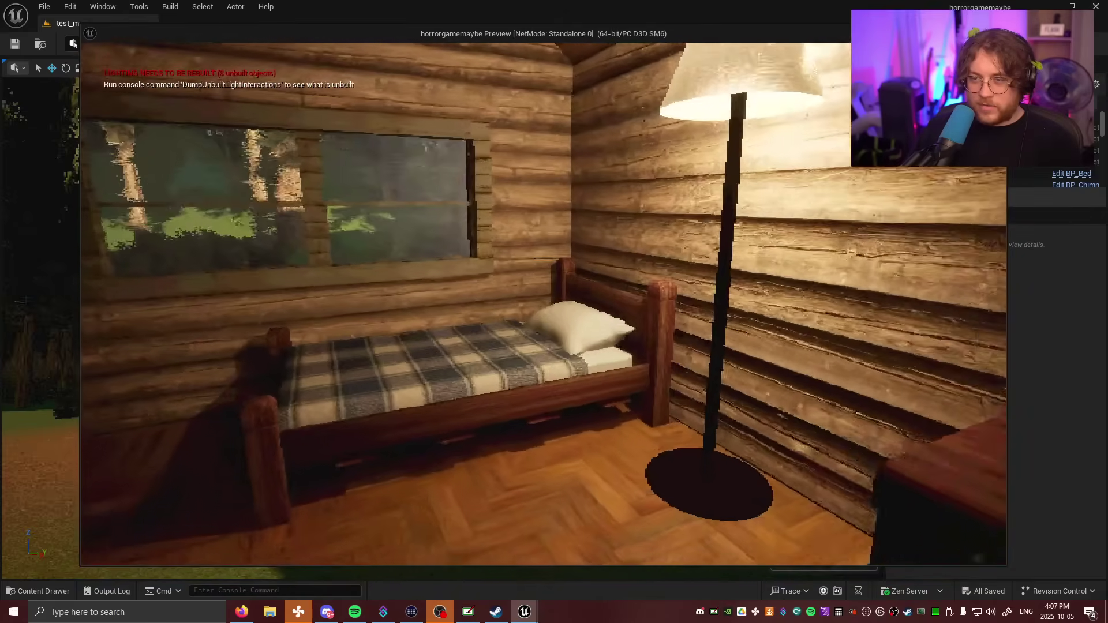
{"action": "key", "text": "w"}
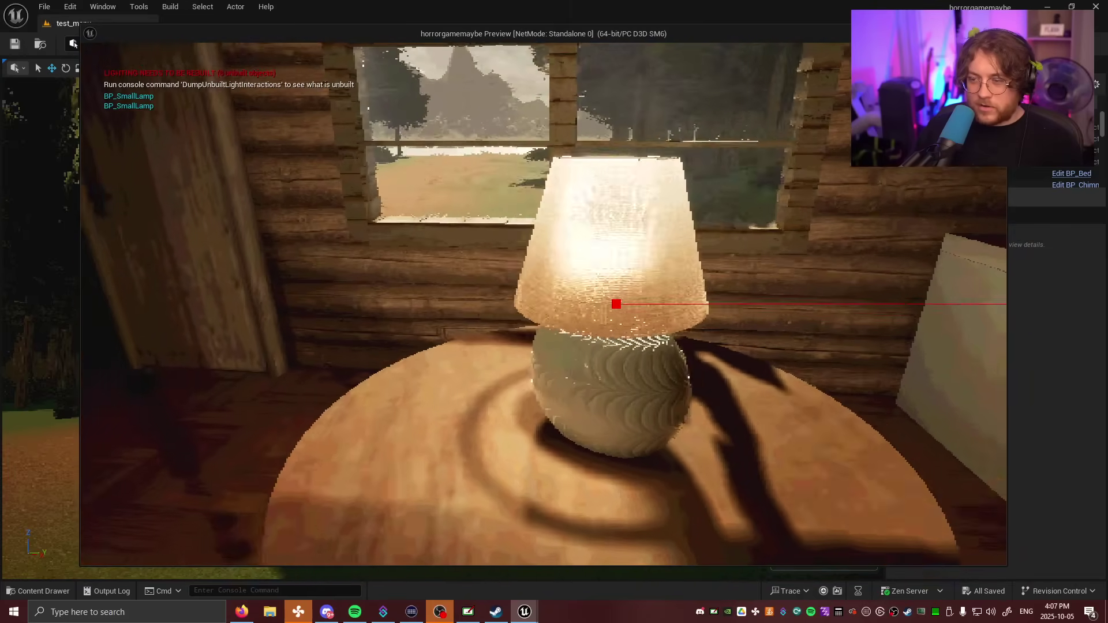
{"action": "key", "text": "w"}
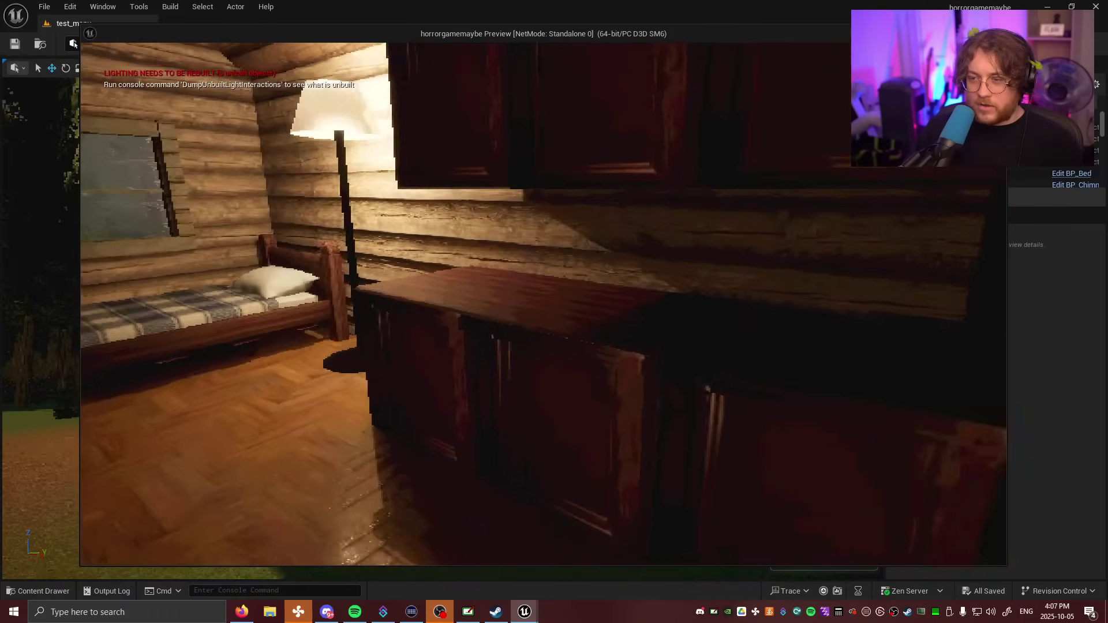
{"action": "key", "text": "s"}
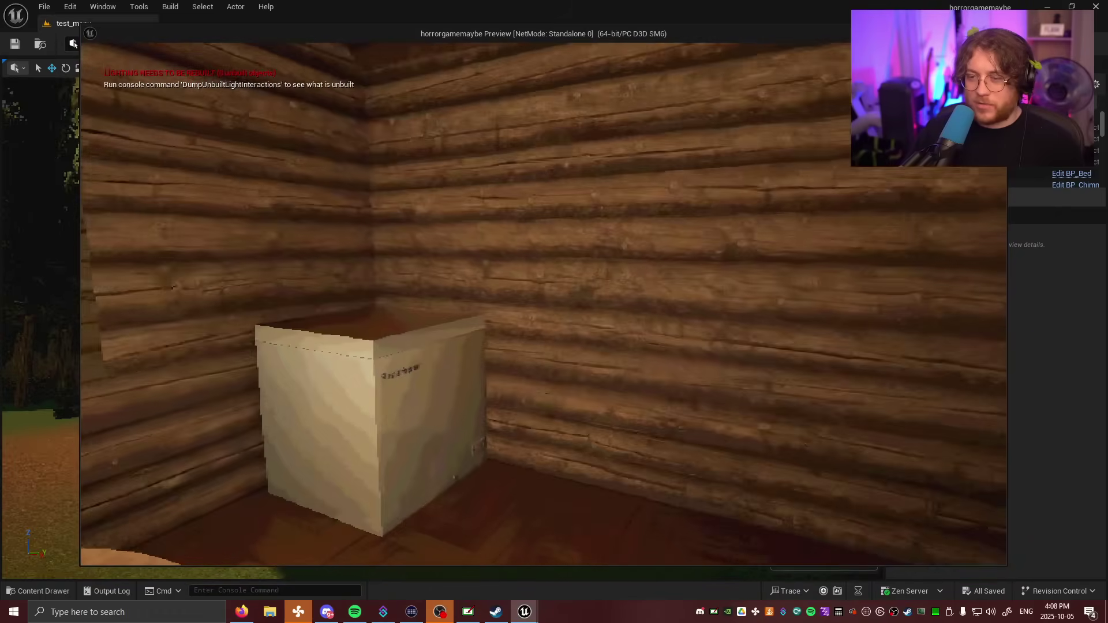
{"action": "key", "text": "d"}
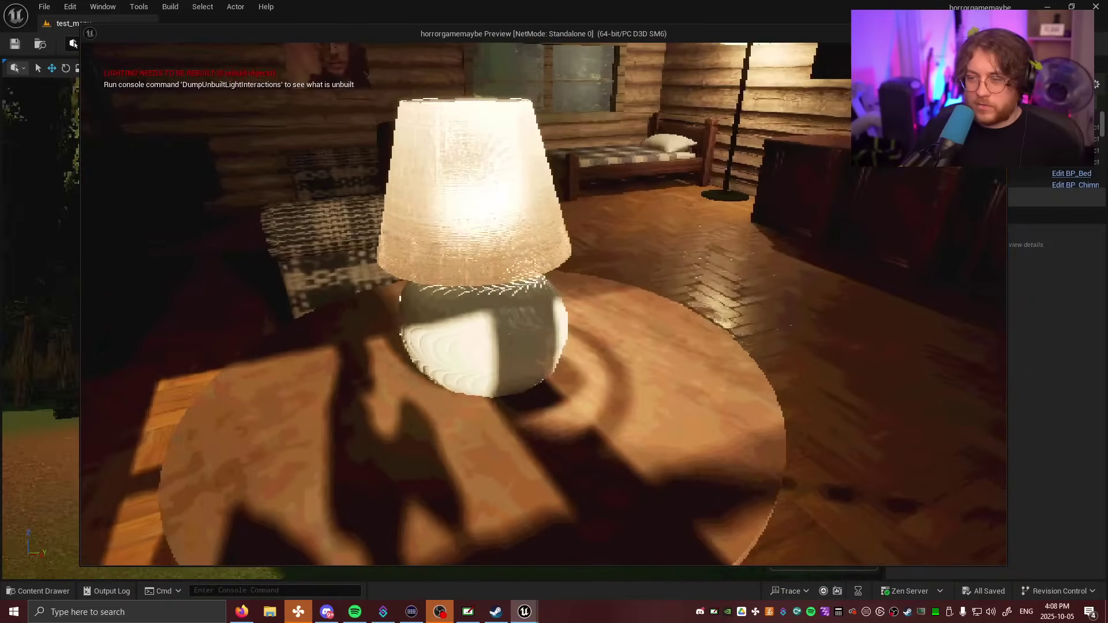
Step: Switch the small lamp on the round table off and on twice
{"action": "key", "text": "e"}
{"action": "key", "text": "e"}
{"action": "key", "text": "a"}
{"action": "key", "text": "e"}
{"action": "key", "text": "e"}
Step: Walk around the plaid couch, interact with it to try the seated view, and end the preview
{"action": "key", "text": "w"}
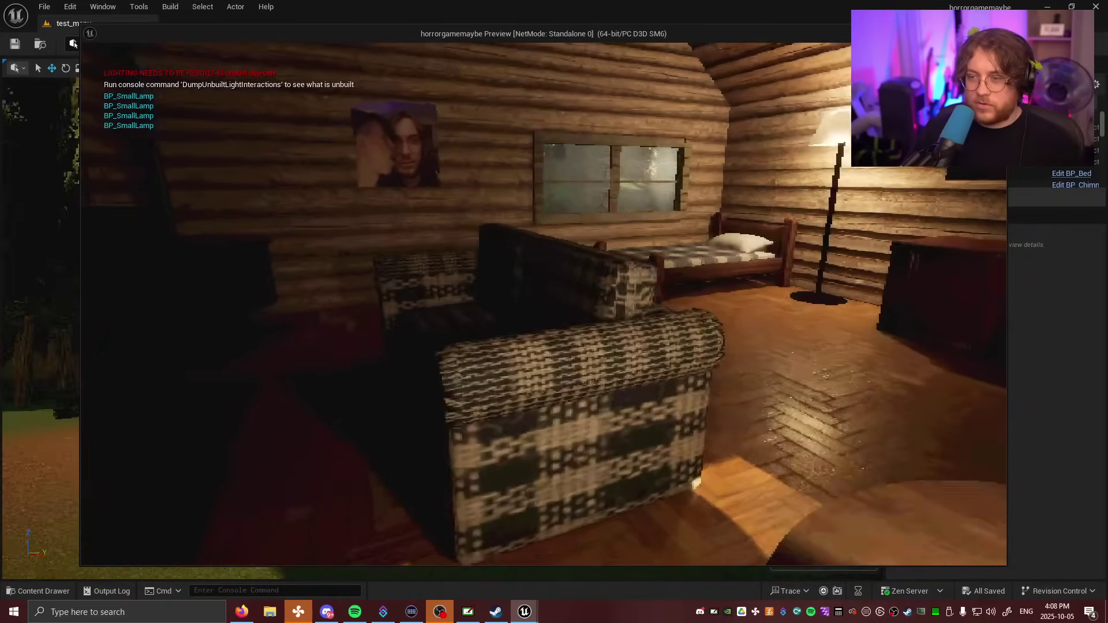
{"action": "key", "text": "w"}
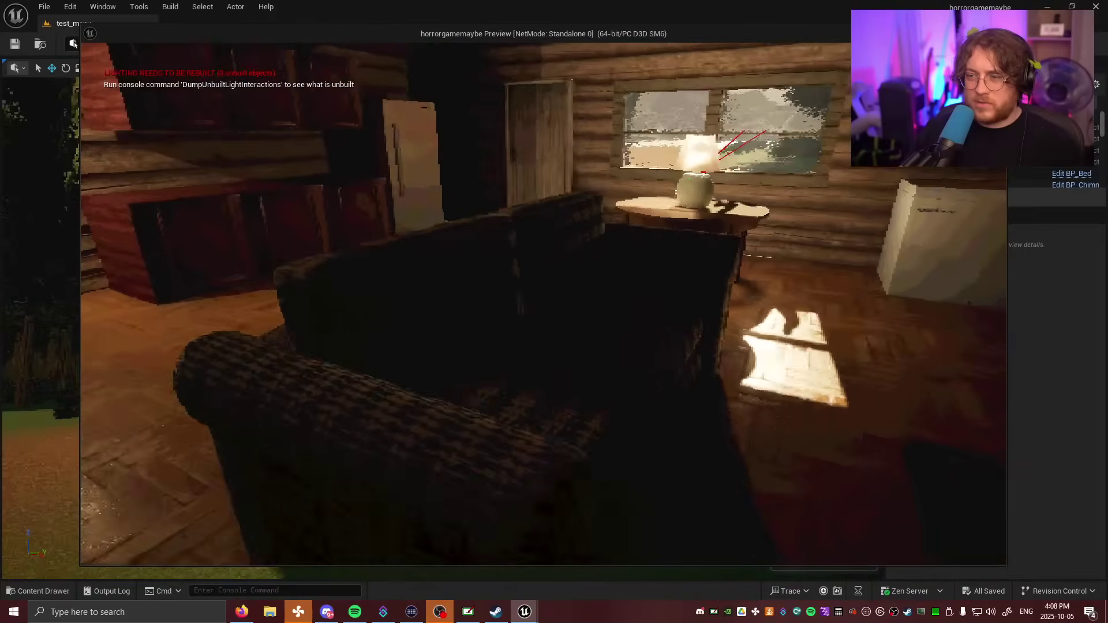
{"action": "key", "text": "w"}
{"action": "key", "text": "e"}
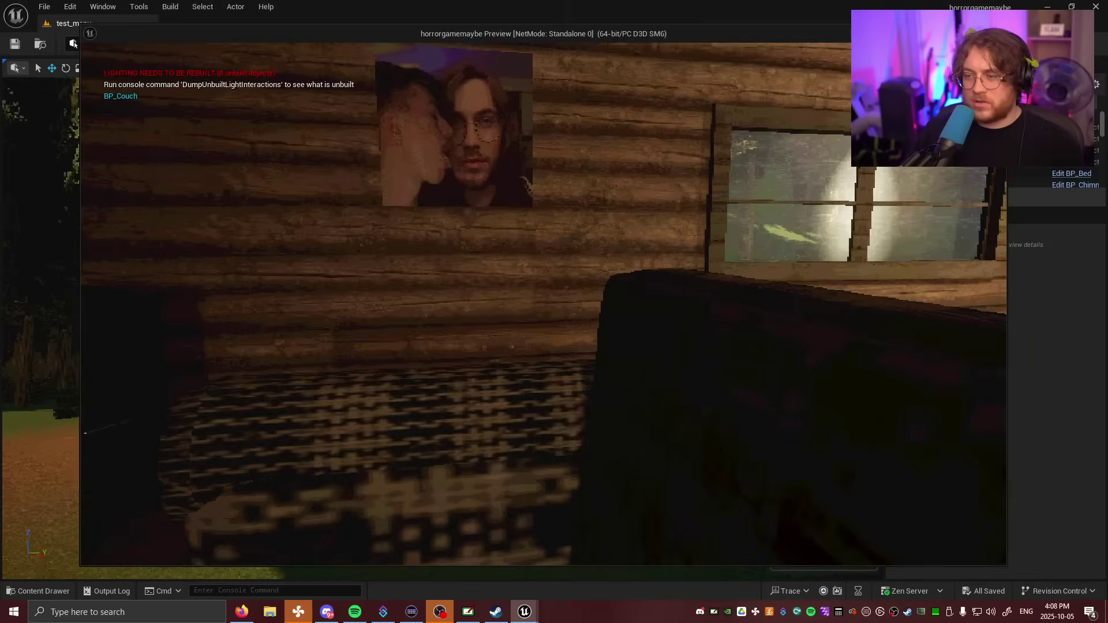
{"action": "key", "text": "Escape"}
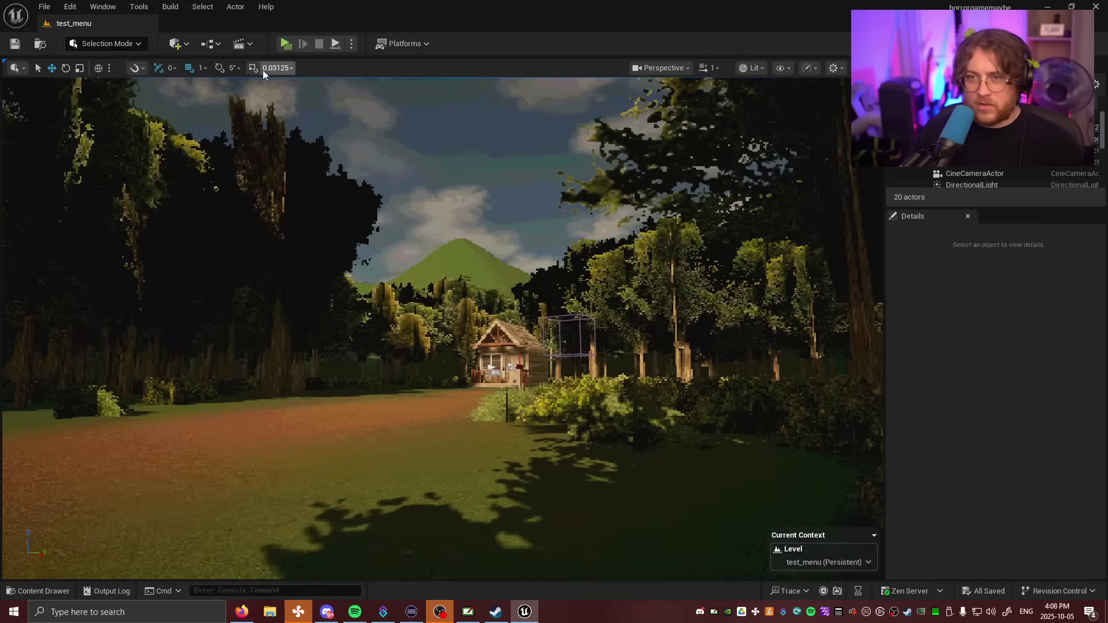
Step: Open the BP_Couch blueprint from the project's Blueprints folder
{"action": "key", "text": "ctrl+space"}
{"action": "scroll", "coordinate": [650, 529], "scroll_direction": "up", "scroll_amount": 2}
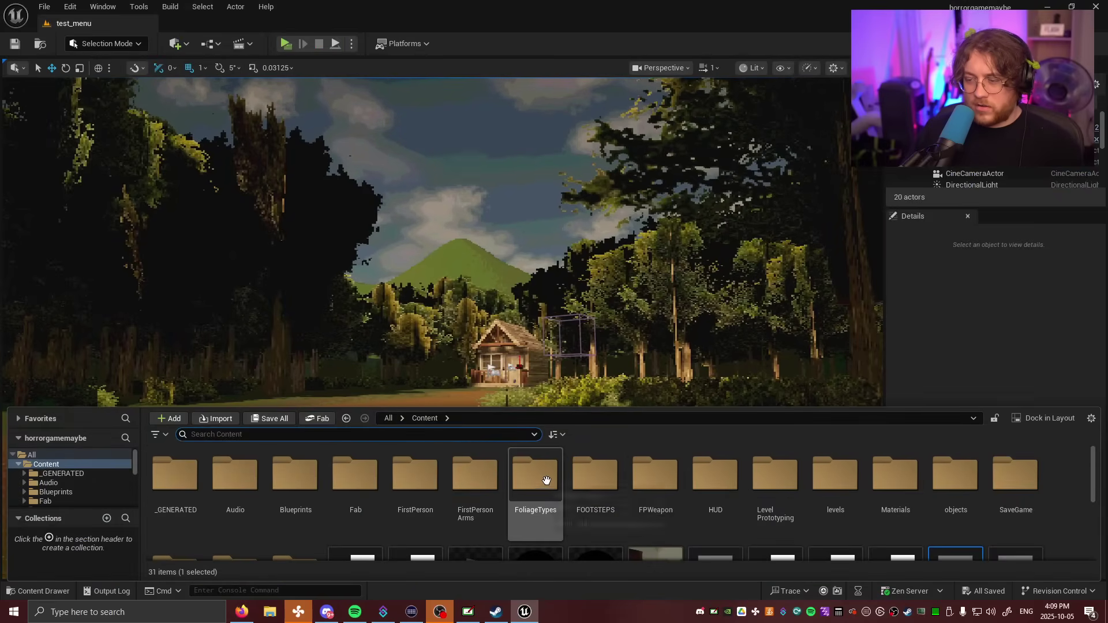
{"action": "double_click", "coordinate": [298, 483]}
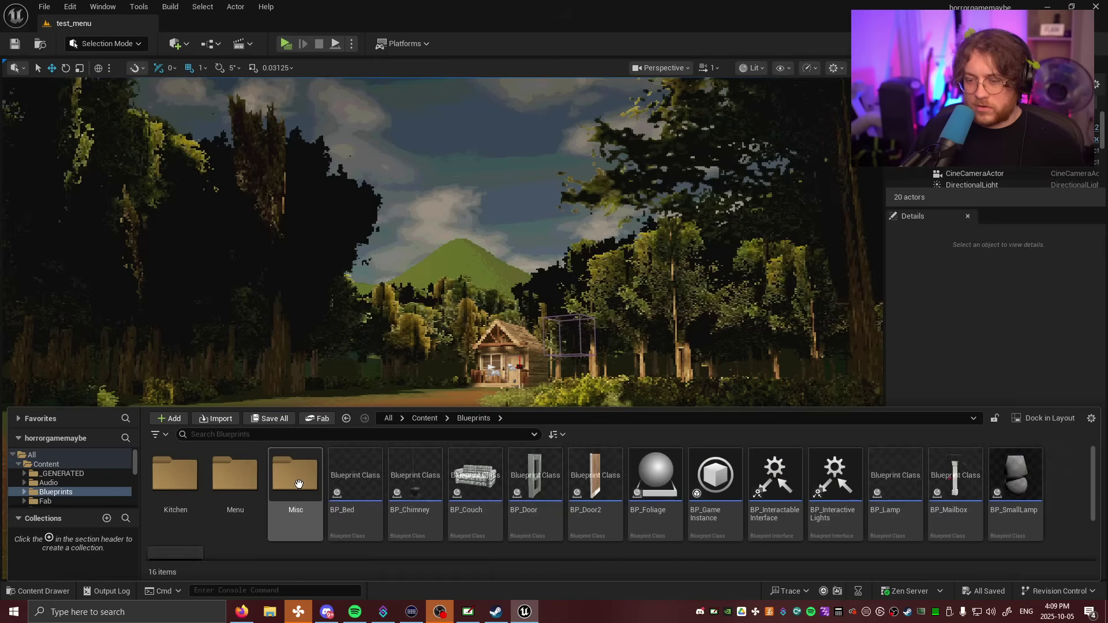
{"action": "double_click", "coordinate": [468, 483]}
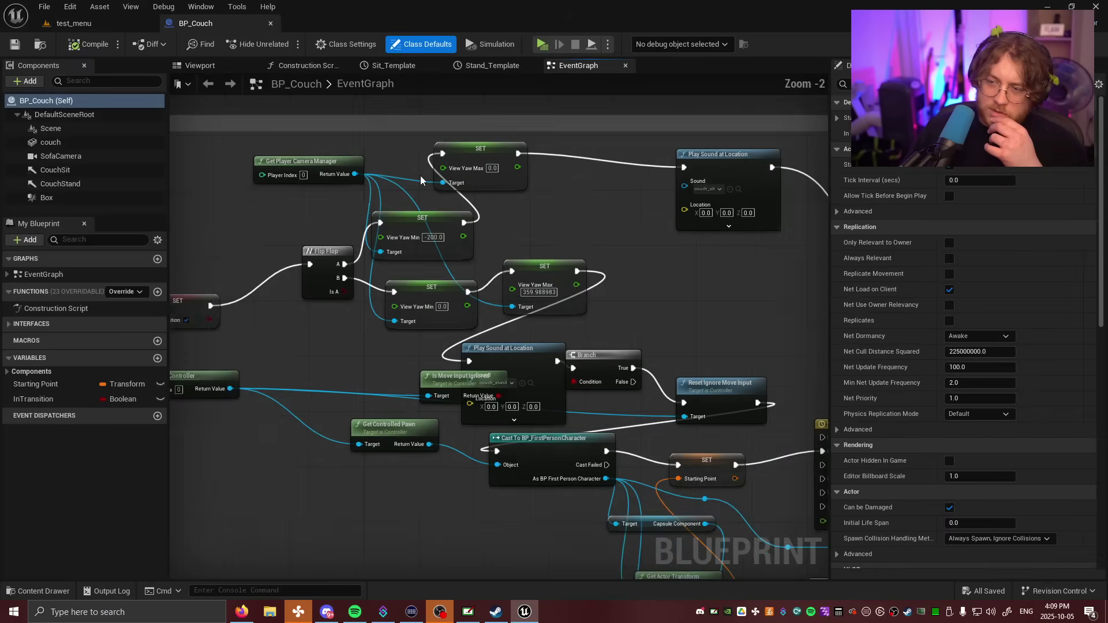
Step: Examine BP_Couch's event graph, including the "see ya" camera blend nodes and the Couch Sit logic
{"action": "right_click_drag", "start_coordinate": [398, 156], "coordinate": [602, 479]}
{"action": "right_click_drag", "start_coordinate": [338, 196], "coordinate": [480, 396]}
{"action": "right_click_drag", "start_coordinate": [259, 209], "coordinate": [293, 209]}
{"action": "scroll", "coordinate": [356, 247], "scroll_direction": "up", "scroll_amount": 2}
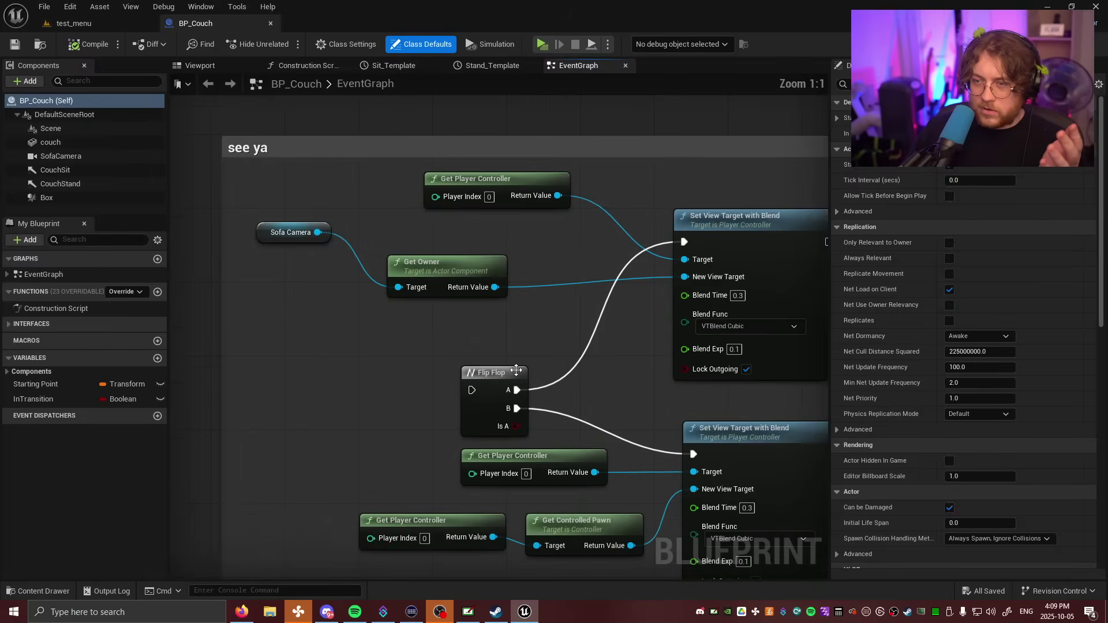
{"action": "right_click_drag", "start_coordinate": [517, 370], "coordinate": [455, 306]}
{"action": "scroll", "coordinate": [549, 472], "scroll_direction": "down", "scroll_amount": 3}
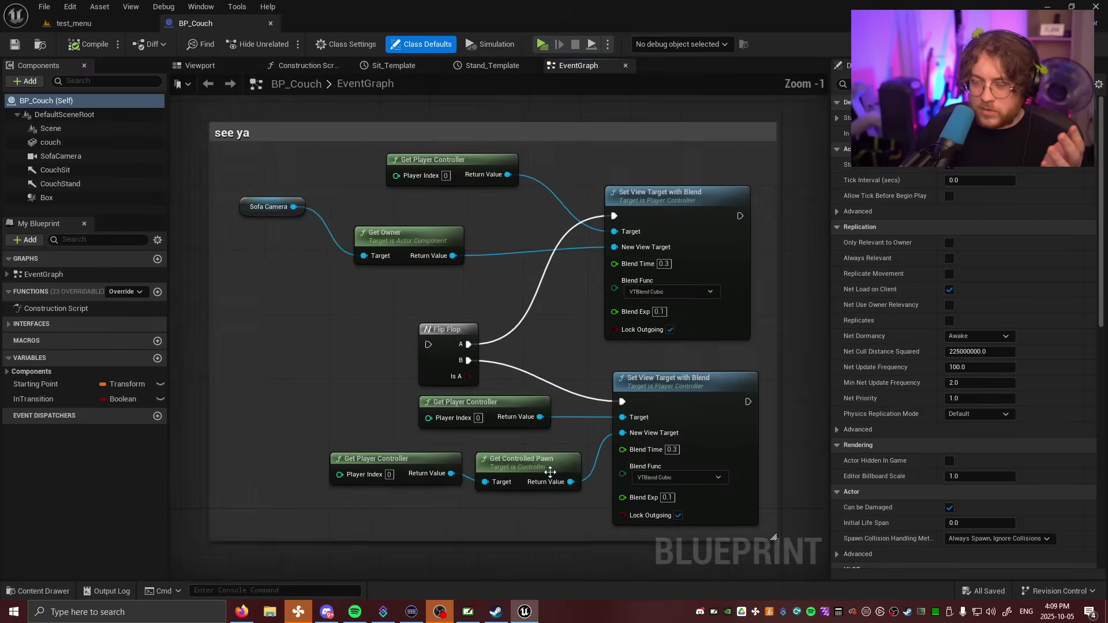
{"action": "right_click_drag", "start_coordinate": [597, 539], "coordinate": [545, 209]}
{"action": "scroll", "coordinate": [701, 523], "scroll_direction": "down", "scroll_amount": 1}
{"action": "right_click_drag", "start_coordinate": [701, 522], "coordinate": [264, 302]}
{"action": "right_click_drag", "start_coordinate": [618, 316], "coordinate": [184, 243]}
{"action": "right_click_drag", "start_coordinate": [393, 378], "coordinate": [818, 305]}
{"action": "scroll", "coordinate": [321, 440], "scroll_direction": "down", "scroll_amount": 1}
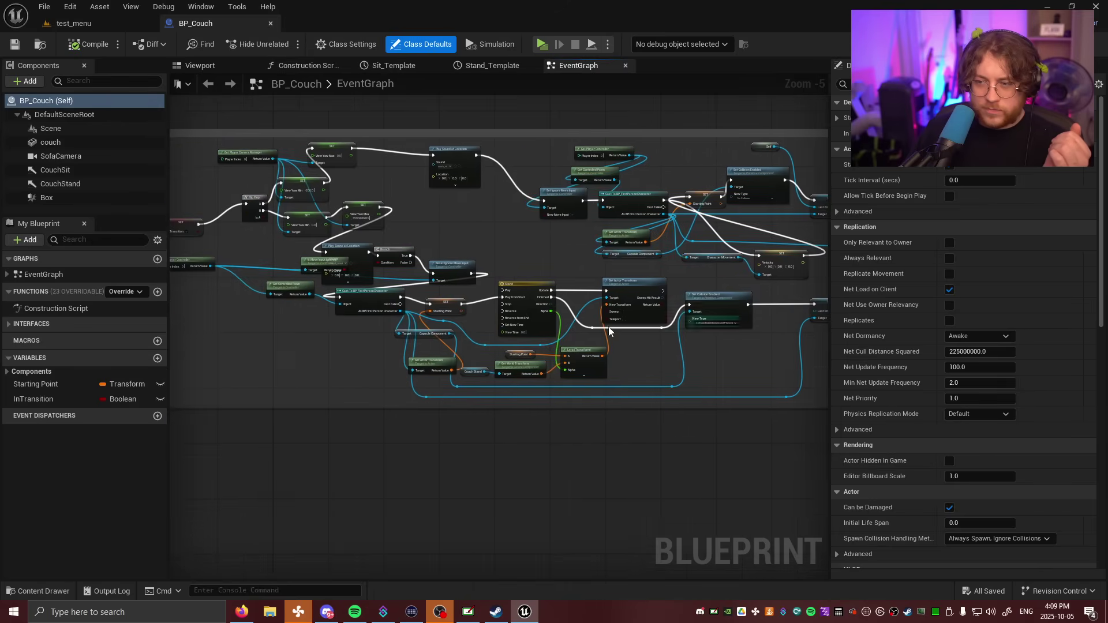
{"action": "right_click_drag", "start_coordinate": [247, 308], "coordinate": [498, 331]}
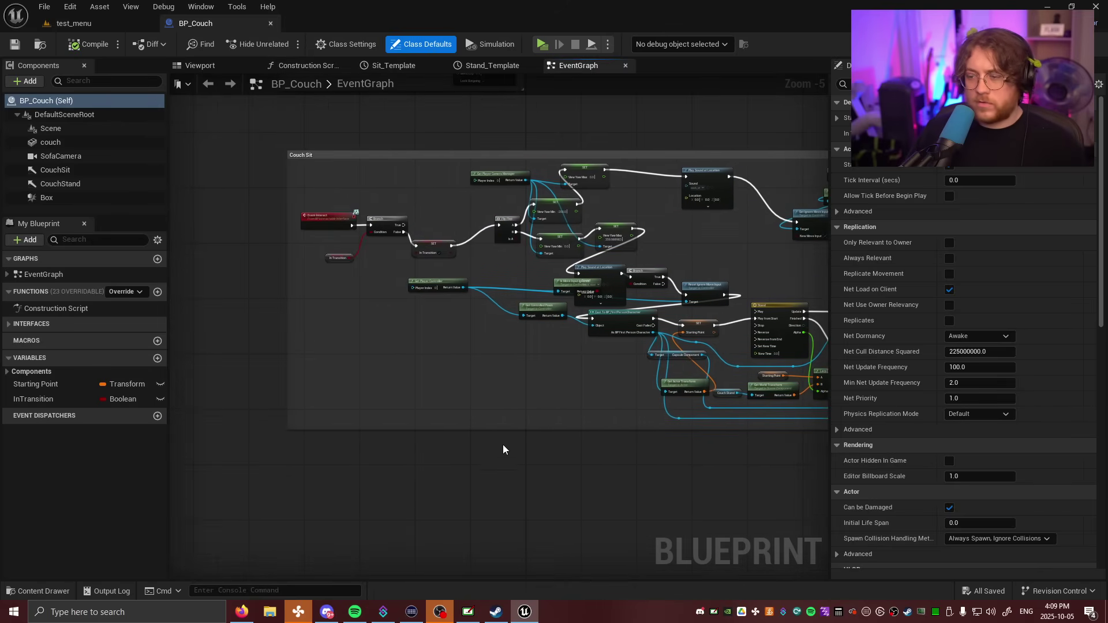
Step: Open the L_inside level from the levels folder and bring up its viewport
{"action": "key", "text": "ctrl+space"}
{"action": "left_click", "coordinate": [425, 392]}
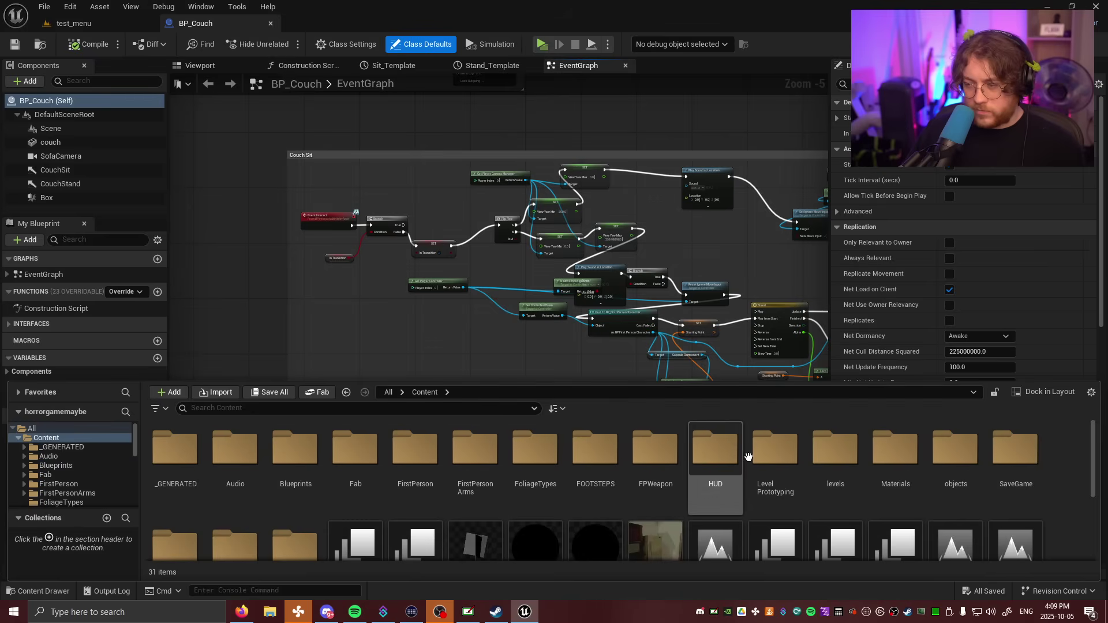
{"action": "double_click", "coordinate": [835, 448]}
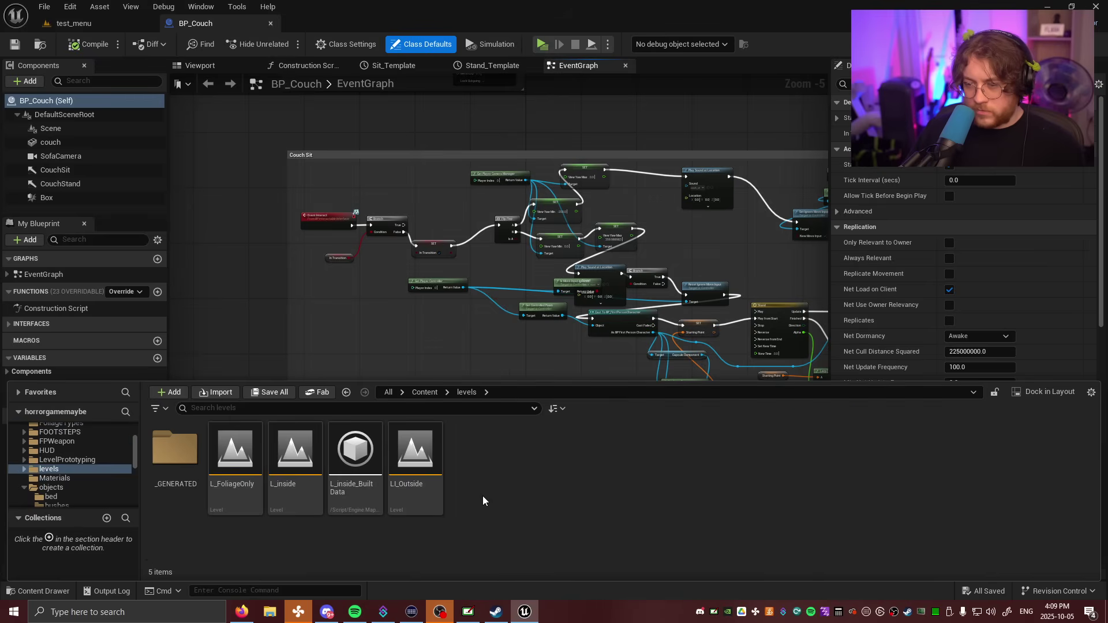
{"action": "left_click", "coordinate": [309, 451]}
{"action": "double_click", "coordinate": [309, 451]}
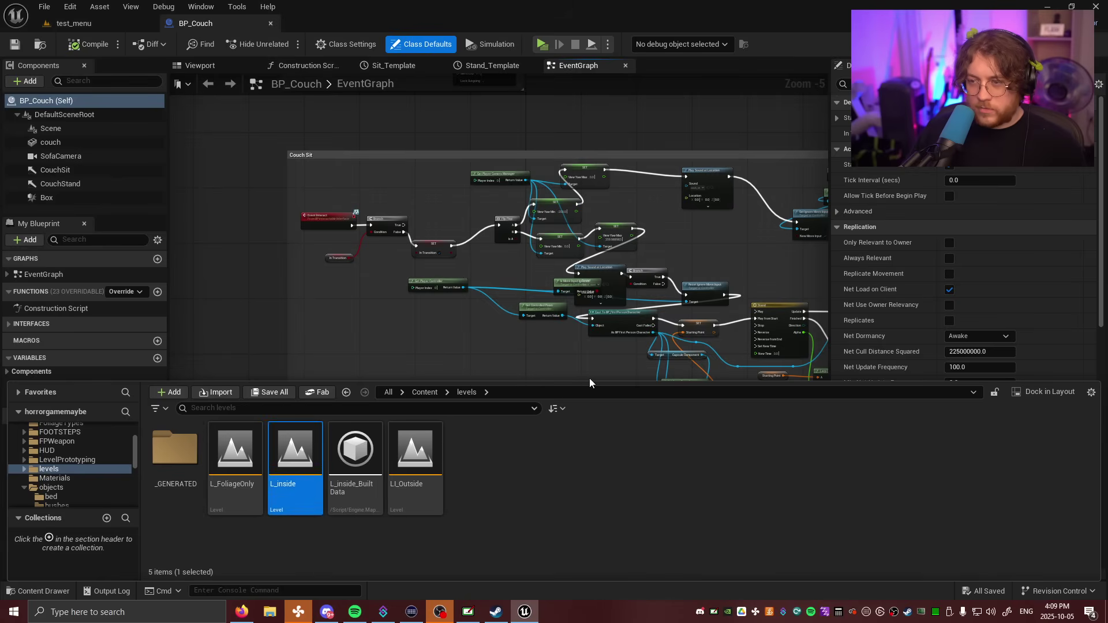
{"action": "left_click", "coordinate": [106, 24]}
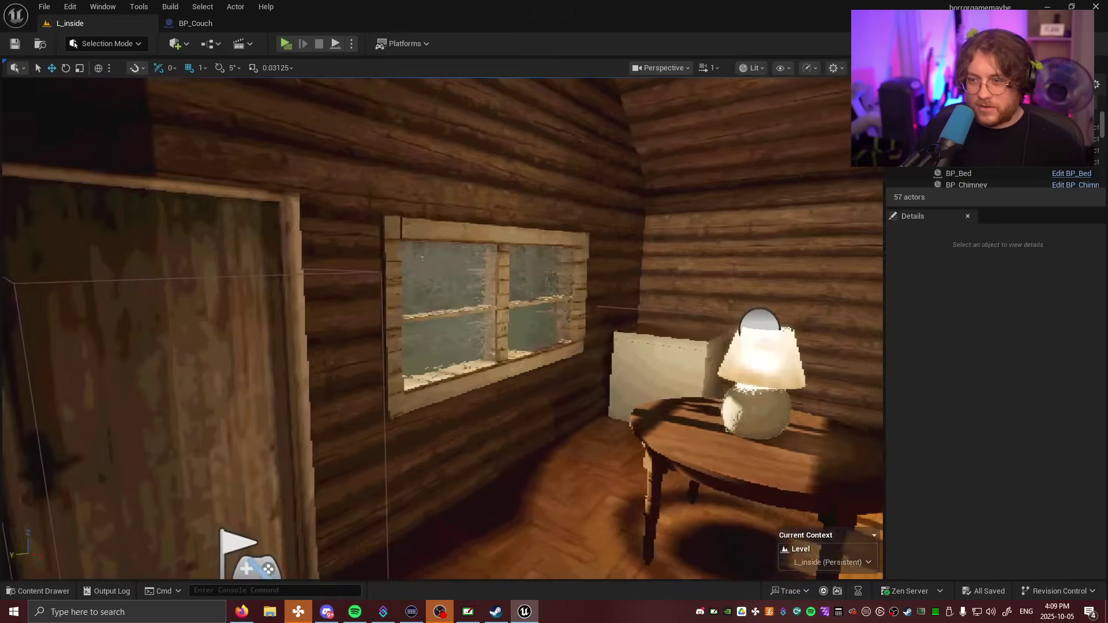
Step: Inspect the cabin interior in L_inside and the outdoor scenery through the window
{"action": "key", "text": "w"}
{"action": "right_click_drag", "start_coordinate": [442, 329], "coordinate": [678, 327]}
{"action": "key", "text": "s"}
{"action": "key", "text": "s"}
{"action": "key", "text": "w"}
{"action": "key", "text": "w"}
{"action": "key", "text": "w"}
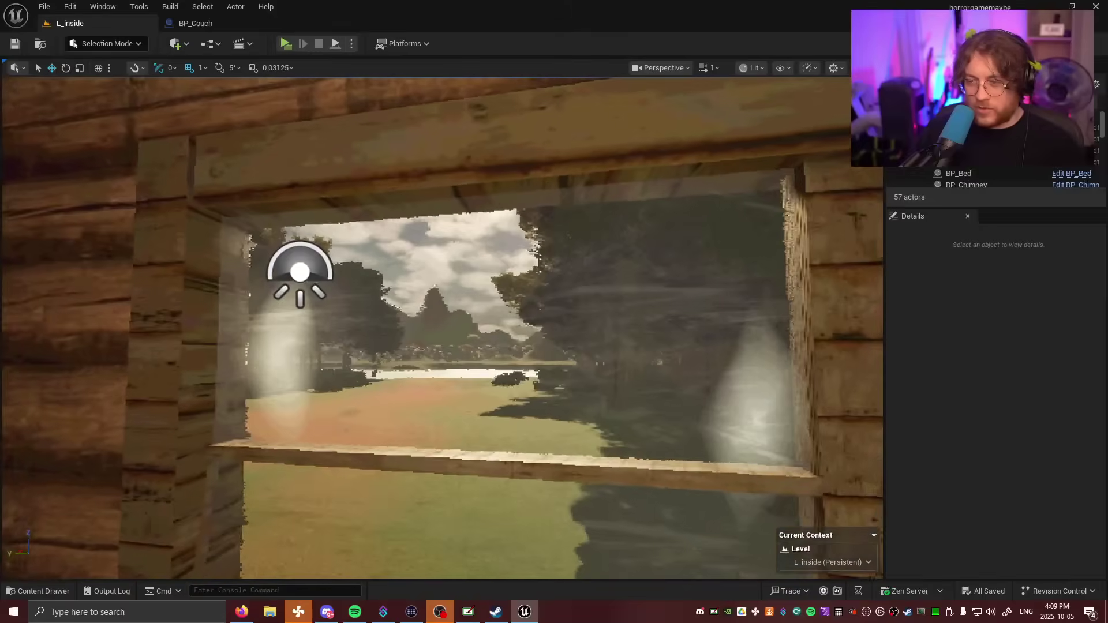
Step: Inspect the surroundings outside the L_inside cabin, including the forest, green hill and exterior log wall
{"action": "key", "text": "w"}
{"action": "right_click_drag", "start_coordinate": [442, 329], "coordinate": [632, 245]}
{"action": "key", "text": "s"}
{"action": "key", "text": "w"}
{"action": "key", "text": "w"}
{"action": "key", "text": "w"}
{"action": "key", "text": "w"}
{"action": "key", "text": "w"}
{"action": "key", "text": "w"}
{"action": "key", "text": "w"}
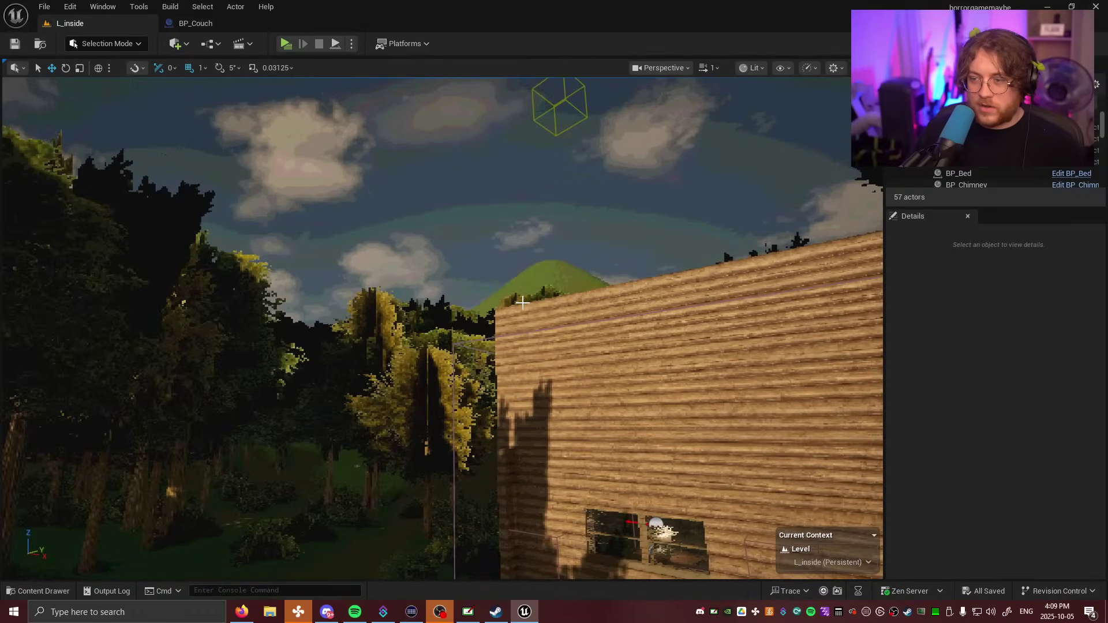
Step: Reopen the test_menu level from the Content folder, preview its title screen, and end the preview
{"action": "key", "text": "ctrl+space"}
{"action": "left_click", "coordinate": [425, 418]}
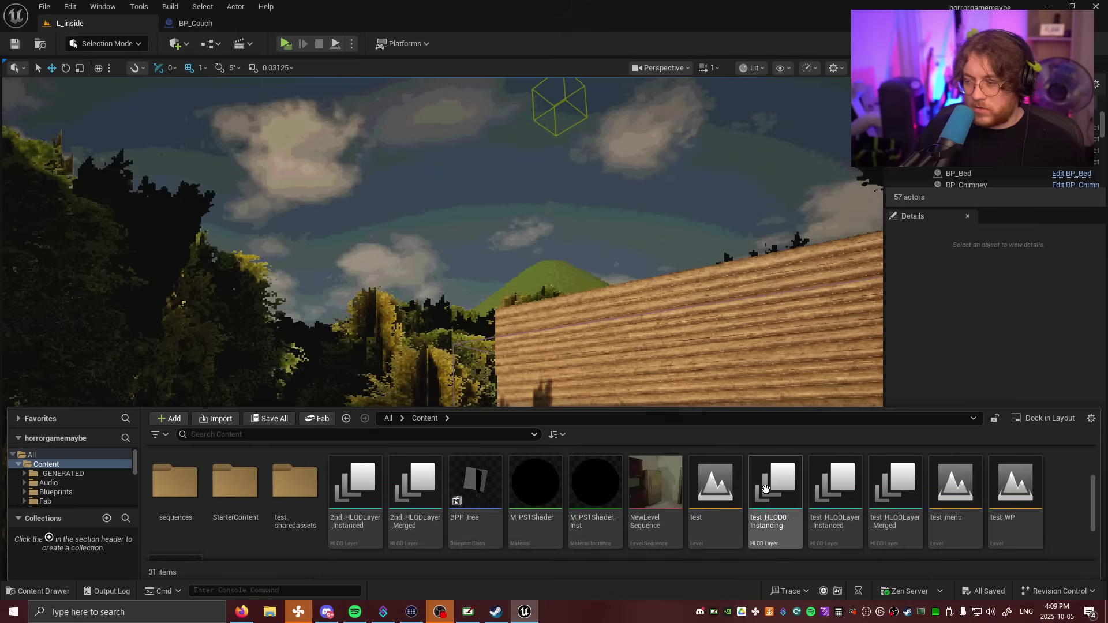
{"action": "double_click", "coordinate": [955, 470]}
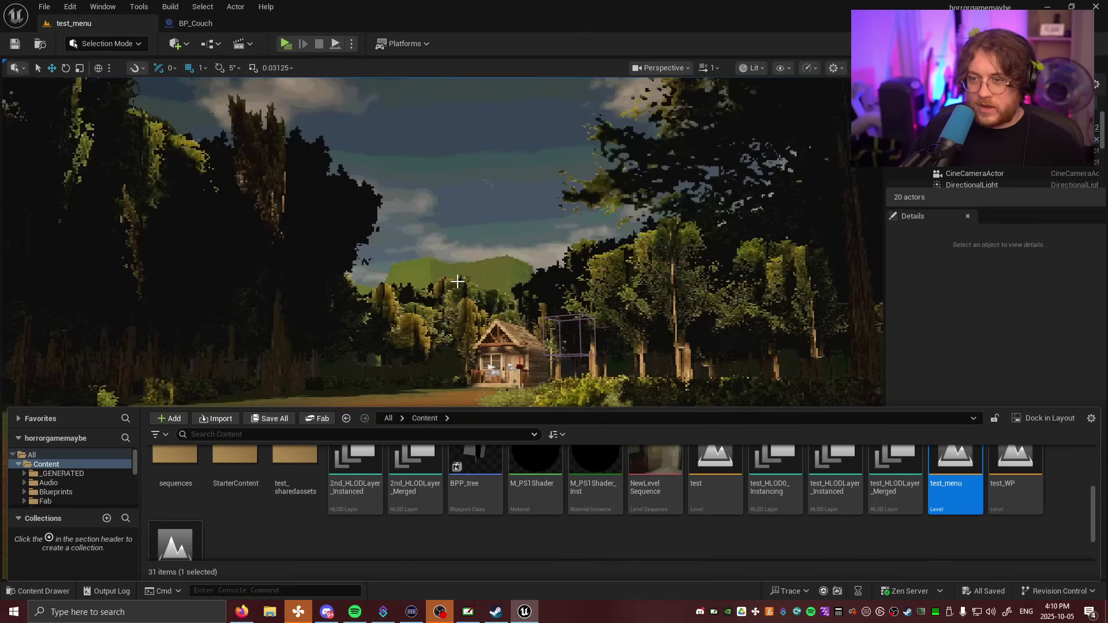
{"action": "left_click", "coordinate": [286, 44]}
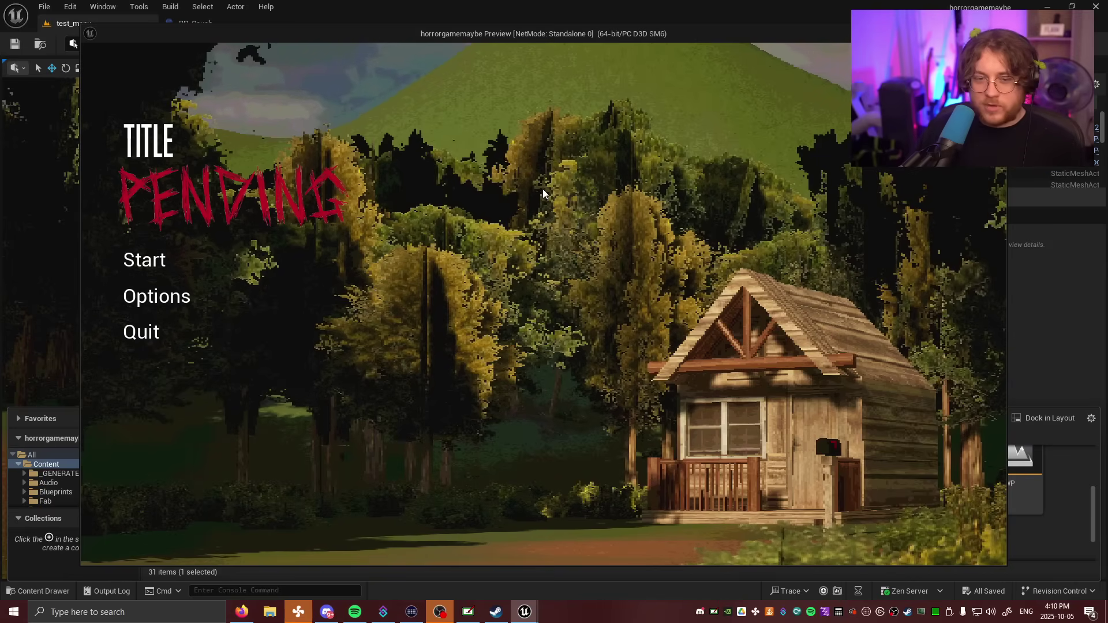
{"action": "key", "text": "Escape"}
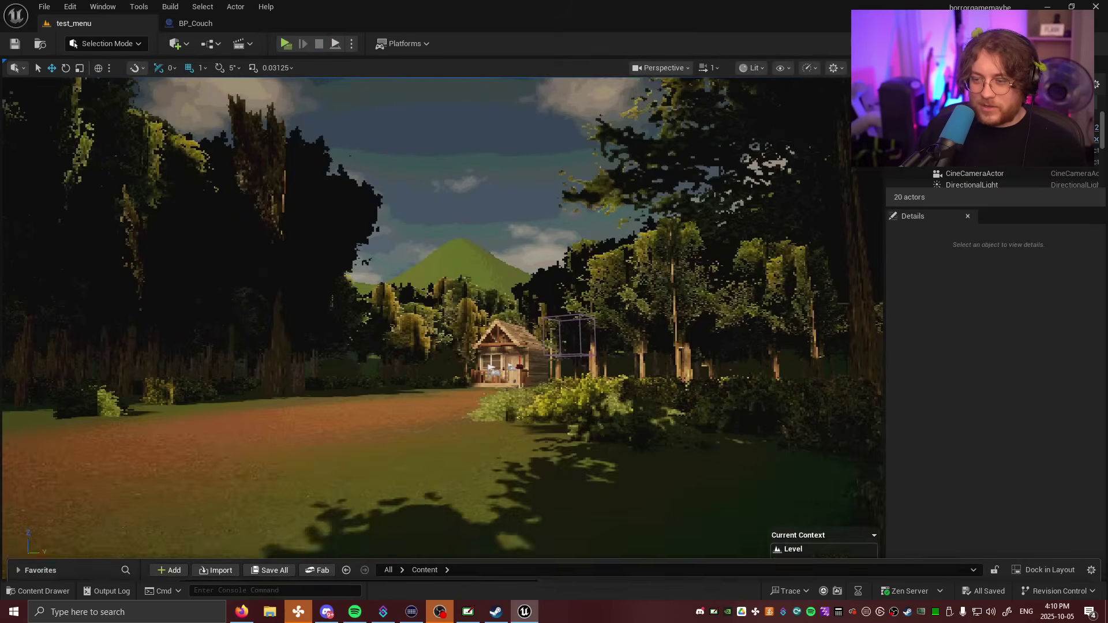
Step: Examine the cabin's exterior and mailbox in test_menu, and browse the assets in the Content folder
{"action": "key", "text": "w"}
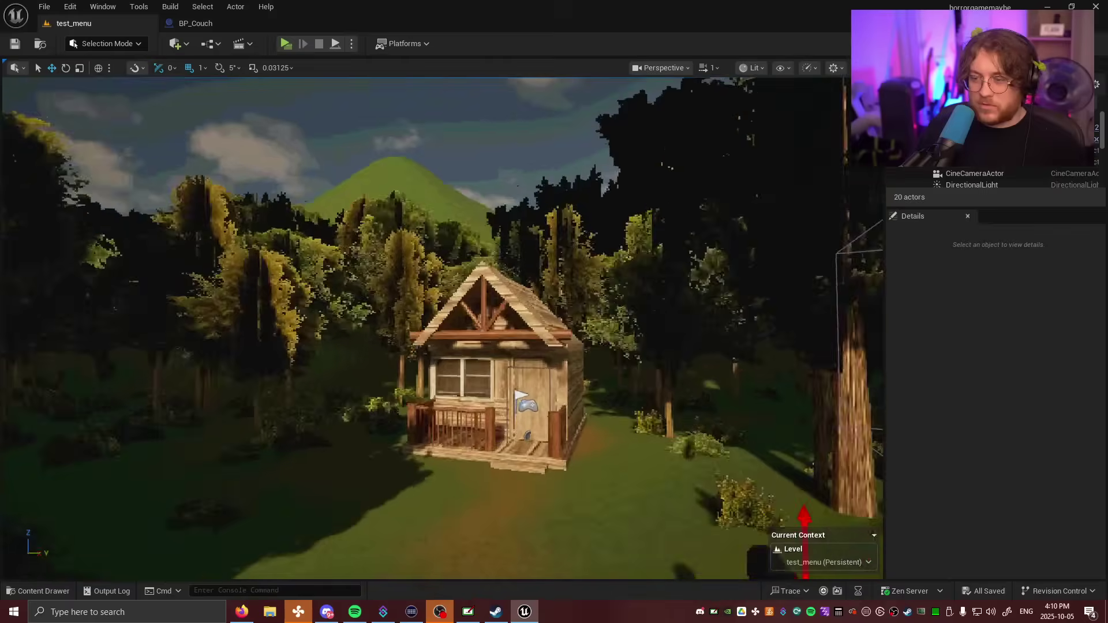
{"action": "key", "text": "s"}
{"action": "key", "text": "ctrl+space"}
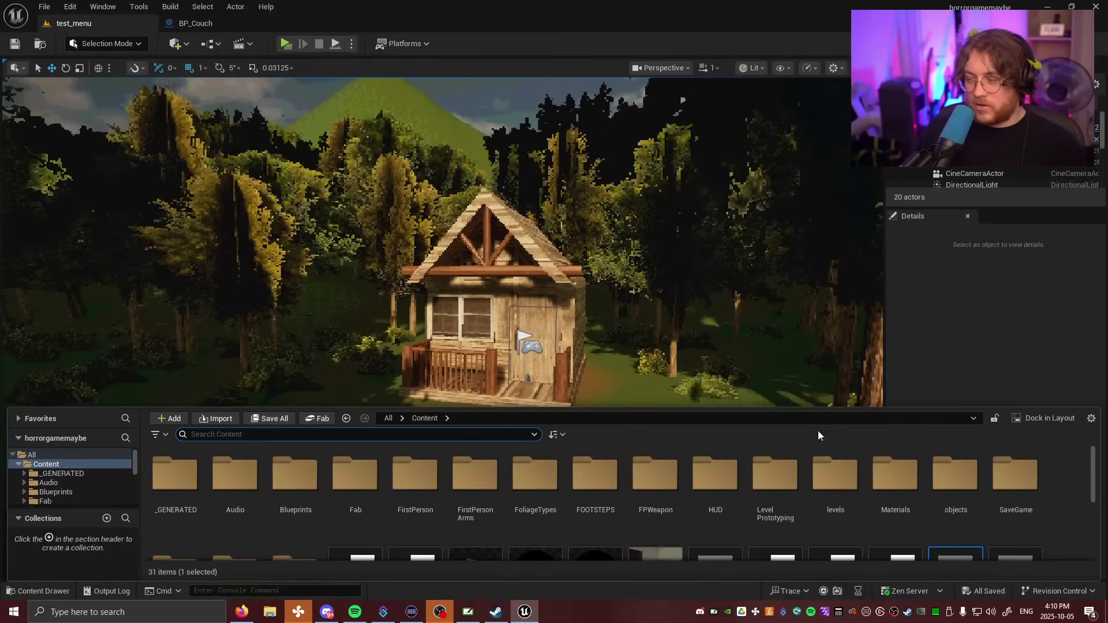
{"action": "scroll", "coordinate": [841, 477], "scroll_direction": "down", "scroll_amount": 5}
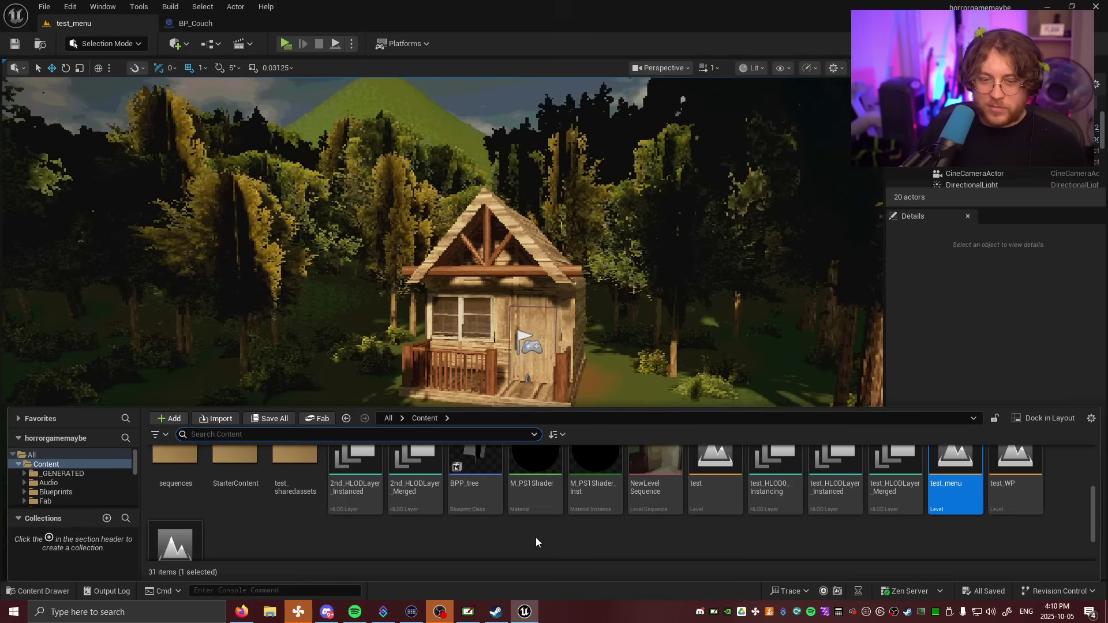
{"action": "right_click_drag", "start_coordinate": [445, 297], "coordinate": [472, 296]}
{"action": "key", "text": "w"}
{"action": "key", "text": "w"}
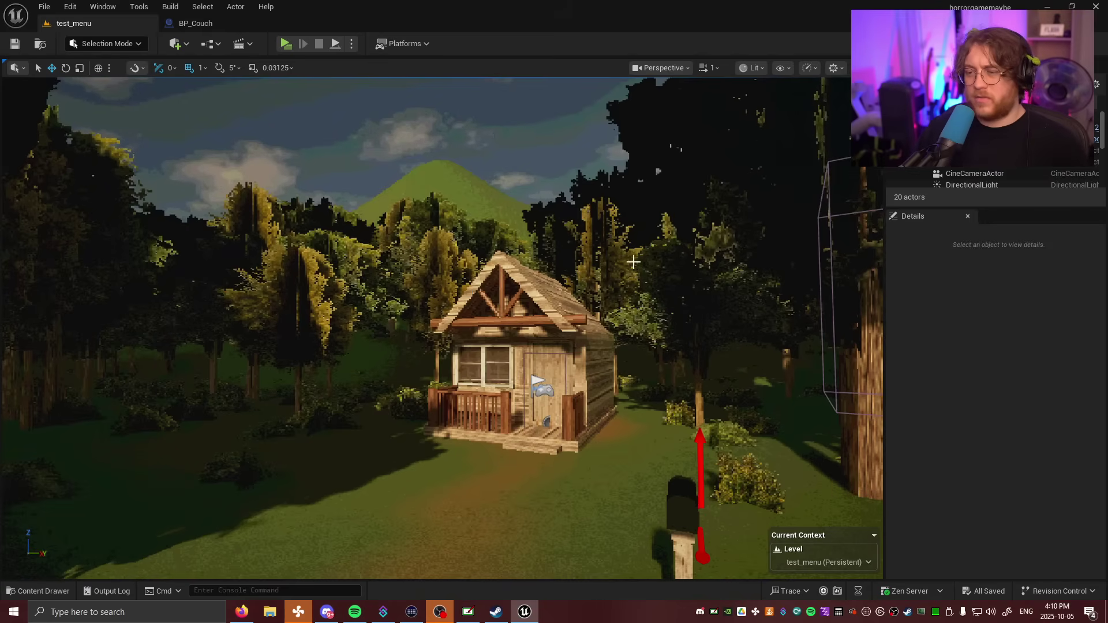
{"action": "key", "text": "w"}
Step: Select the trees' L_FoliageOnly level instance, frame it in the viewport, and clear the selection
{"action": "right_click_drag", "start_coordinate": [634, 262], "coordinate": [597, 260]}
{"action": "right_click_drag", "start_coordinate": [701, 229], "coordinate": [700, 228]}
{"action": "left_click", "coordinate": [700, 228]}
{"action": "key", "text": "f"}
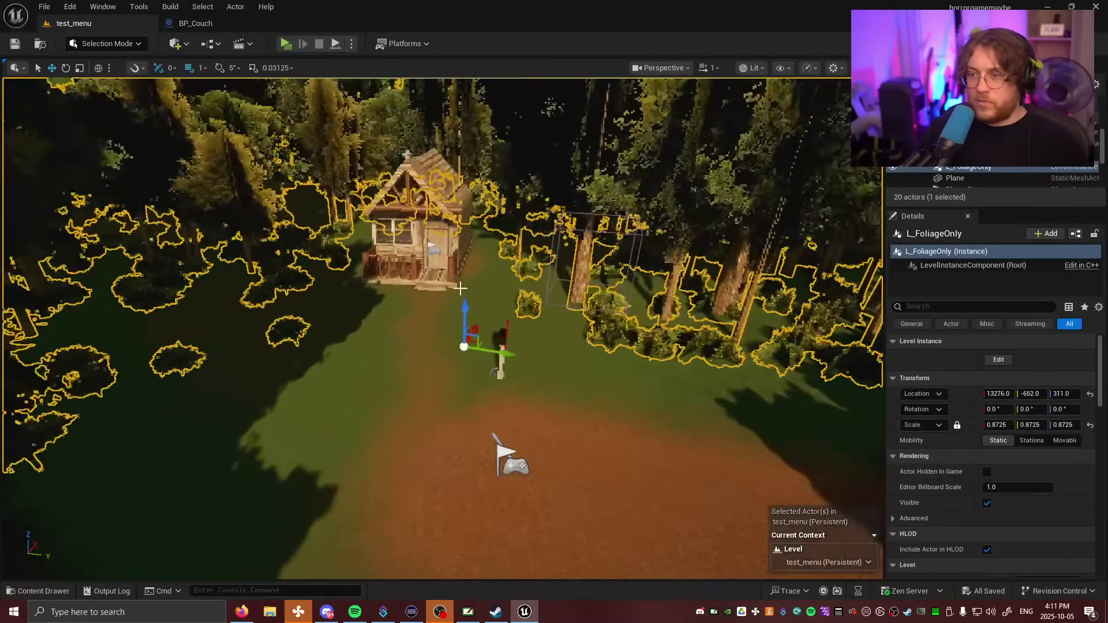
{"action": "key", "text": "Escape"}
Step: Select the L_FoliageOnly instance and the ground along the lakeside path for inspection, and clear the selection
{"action": "right_click_drag", "start_coordinate": [475, 383], "coordinate": [504, 317]}
{"action": "left_click", "coordinate": [617, 228]}
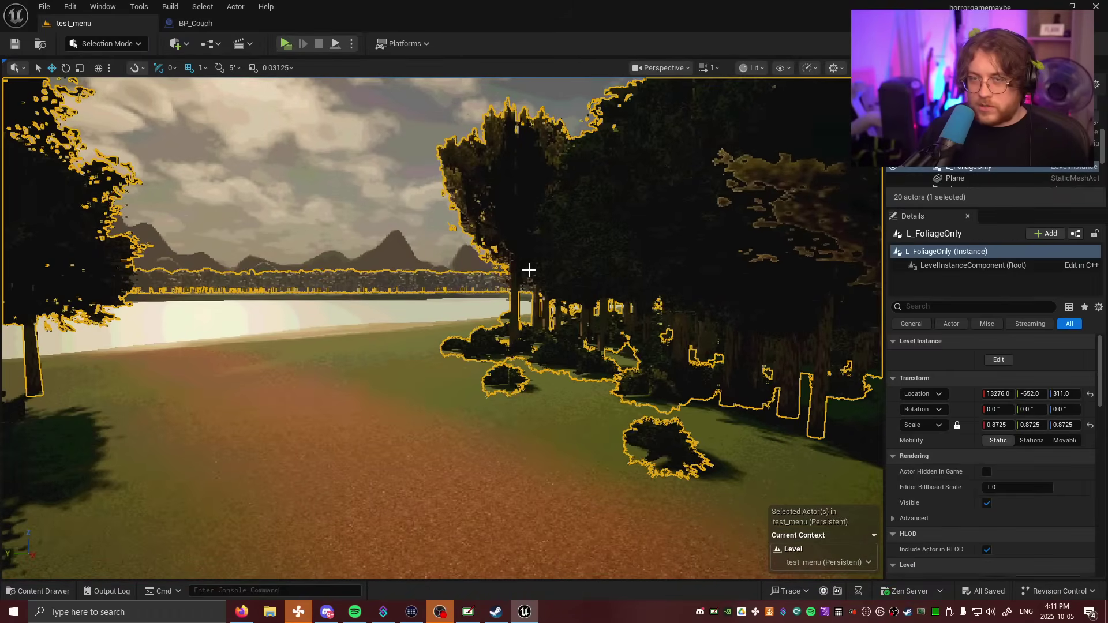
{"action": "left_click", "coordinate": [386, 344]}
{"action": "left_click", "coordinate": [491, 385]}
{"action": "key", "text": "Escape"}
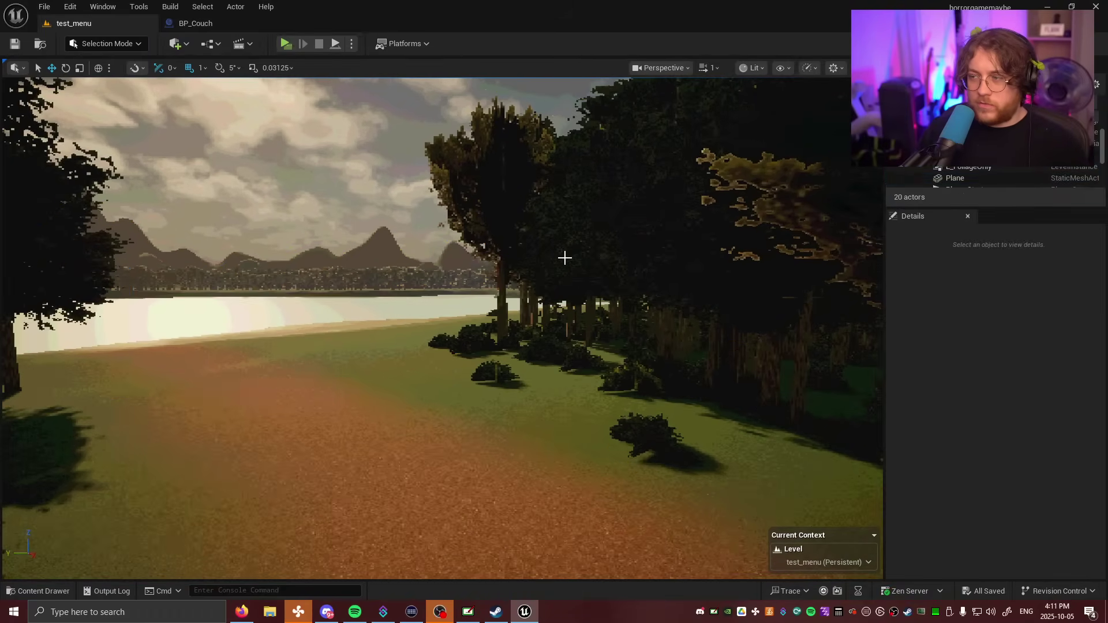
Step: Select the L_FoliageOnly level instance among the lakeside trees, and open the levels folder inside the Content folder
{"action": "right_click_drag", "start_coordinate": [563, 257], "coordinate": [617, 233]}
{"action": "left_click", "coordinate": [569, 257]}
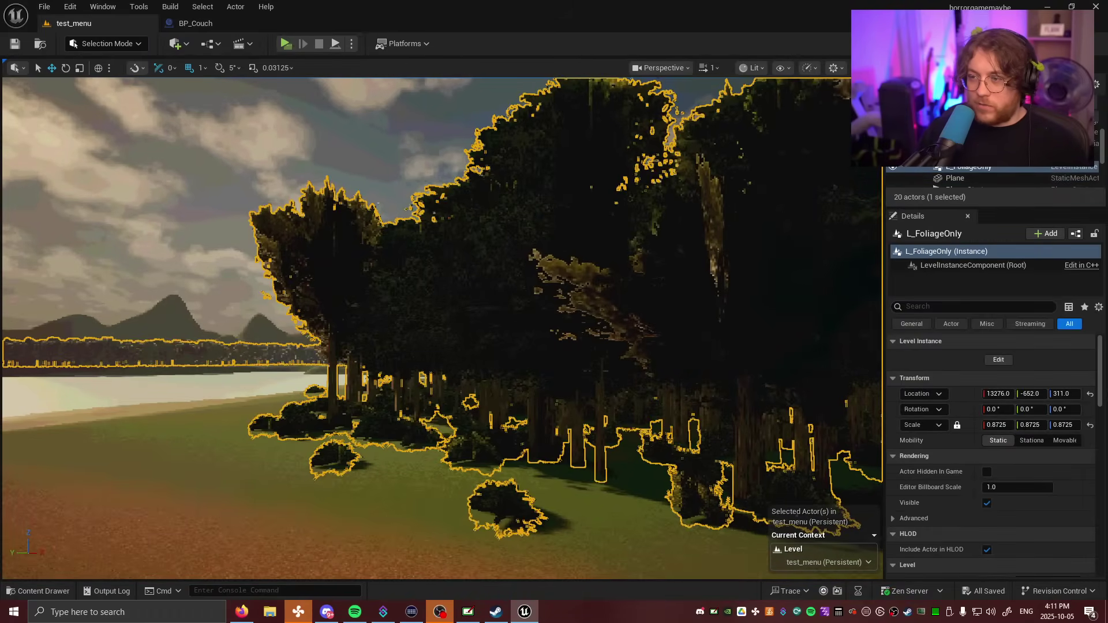
{"action": "right_click_drag", "start_coordinate": [496, 250], "coordinate": [478, 387]}
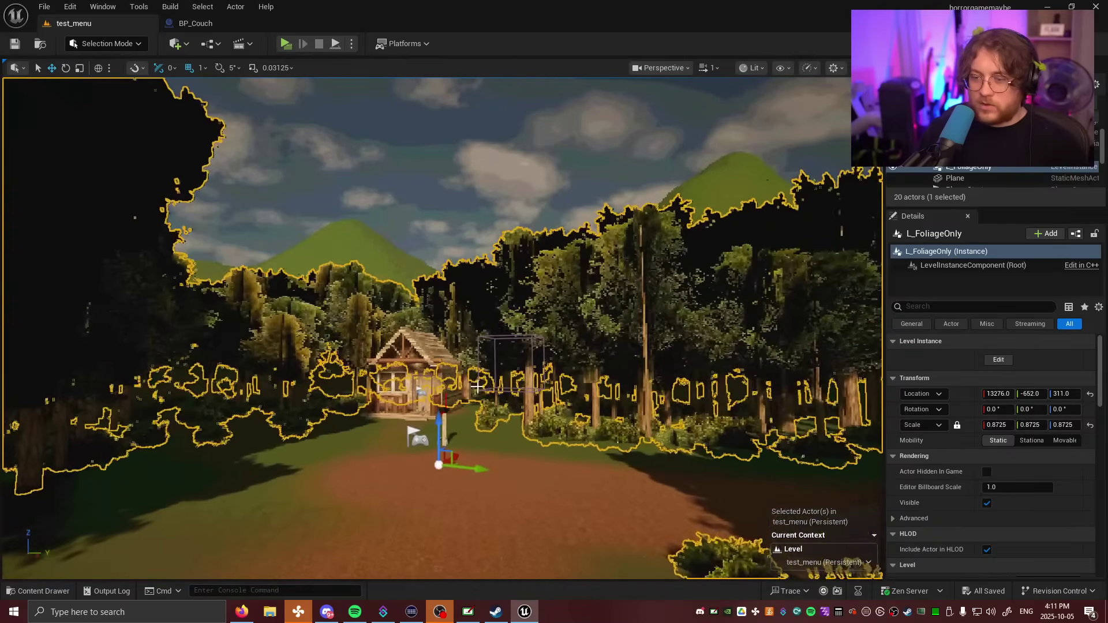
{"action": "key", "text": "ctrl+space"}
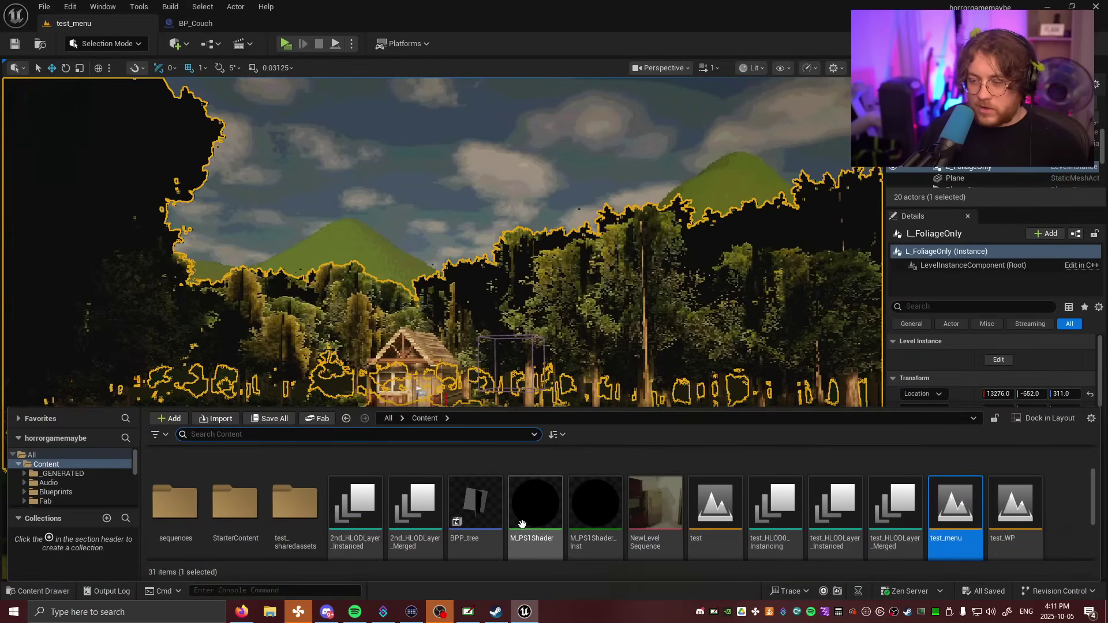
{"action": "scroll", "coordinate": [521, 523], "scroll_direction": "up", "scroll_amount": 2}
{"action": "left_click", "coordinate": [799, 480]}
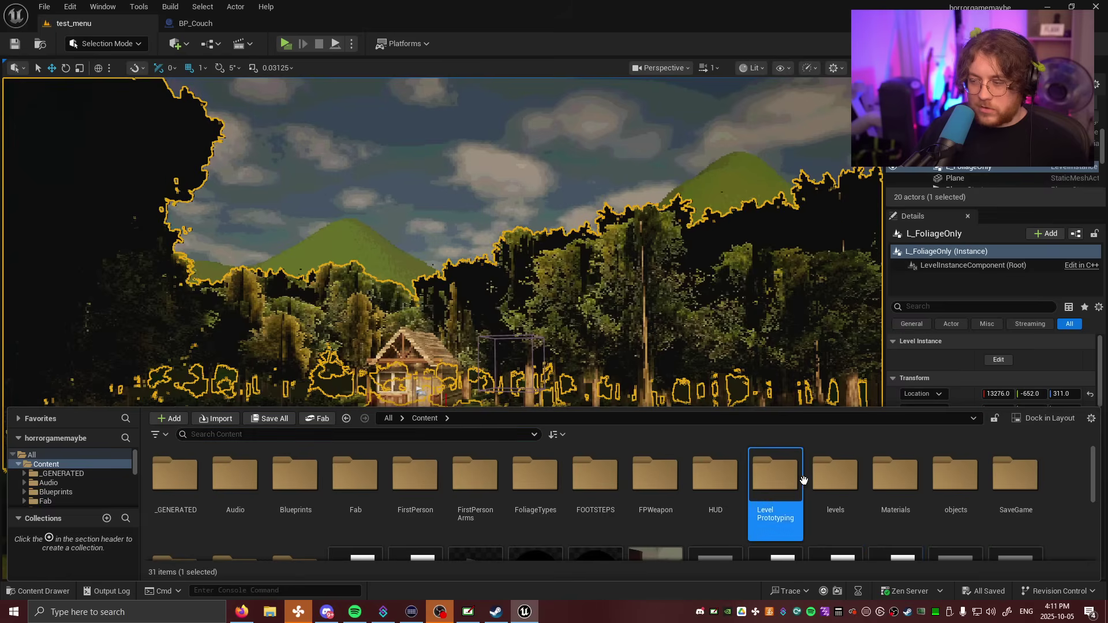
{"action": "double_click", "coordinate": [831, 478]}
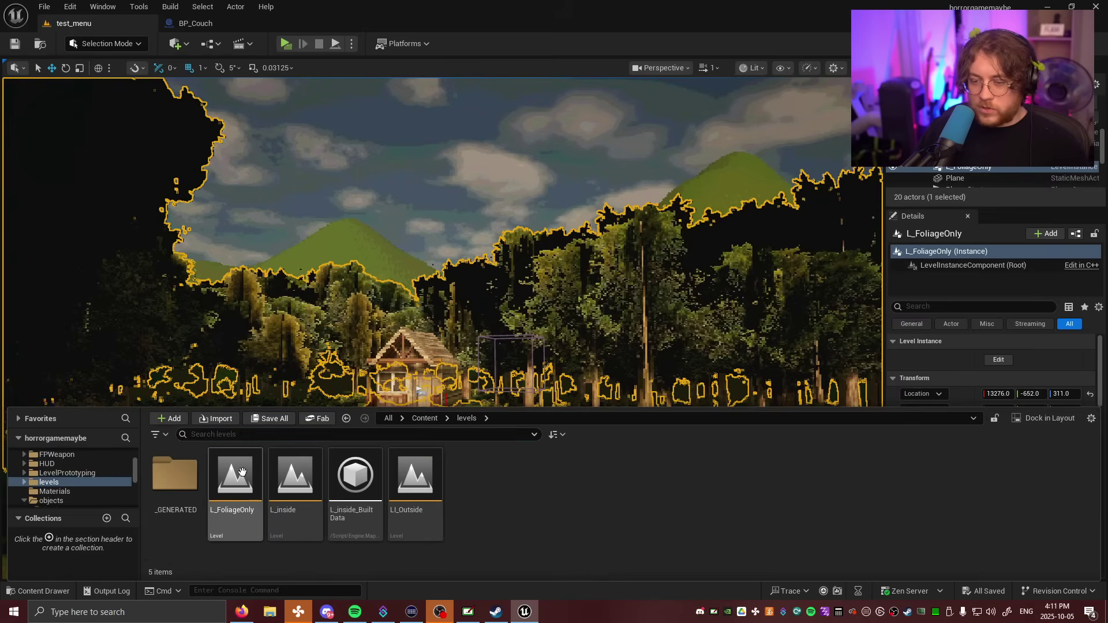
Step: Examine the foliage around the cabin and mailbox, and open the L_FoliageOnly level from the levels folder
{"action": "key", "text": "w"}
{"action": "right_click_drag", "start_coordinate": [370, 312], "coordinate": [317, 352]}
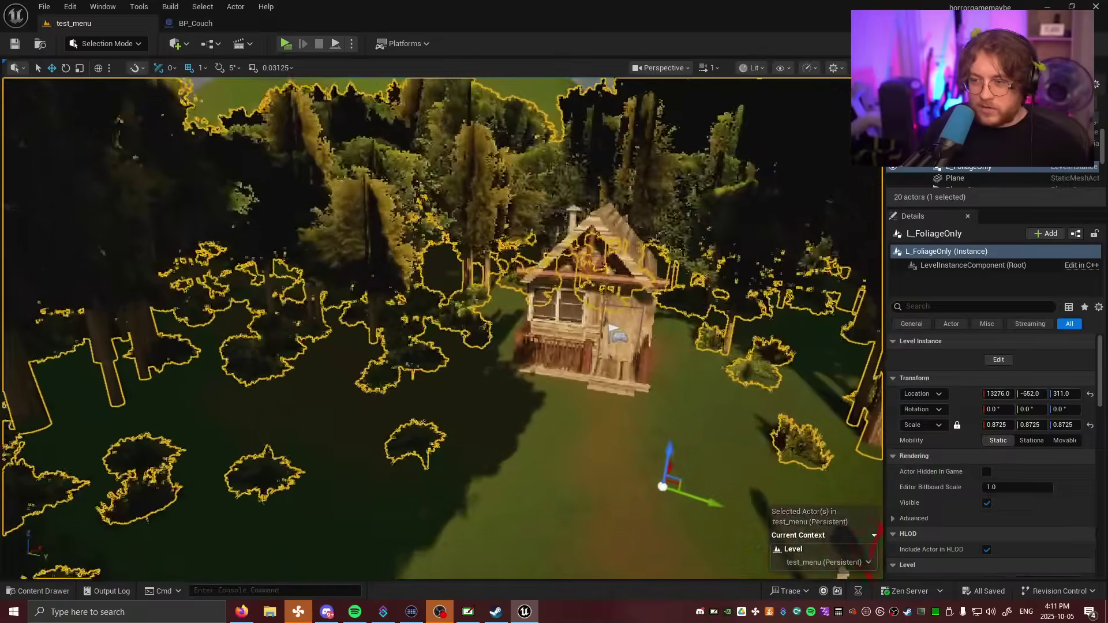
{"action": "key", "text": "w"}
{"action": "right_click_drag", "start_coordinate": [502, 277], "coordinate": [544, 297]}
{"action": "key", "text": "s"}
{"action": "key", "text": "w"}
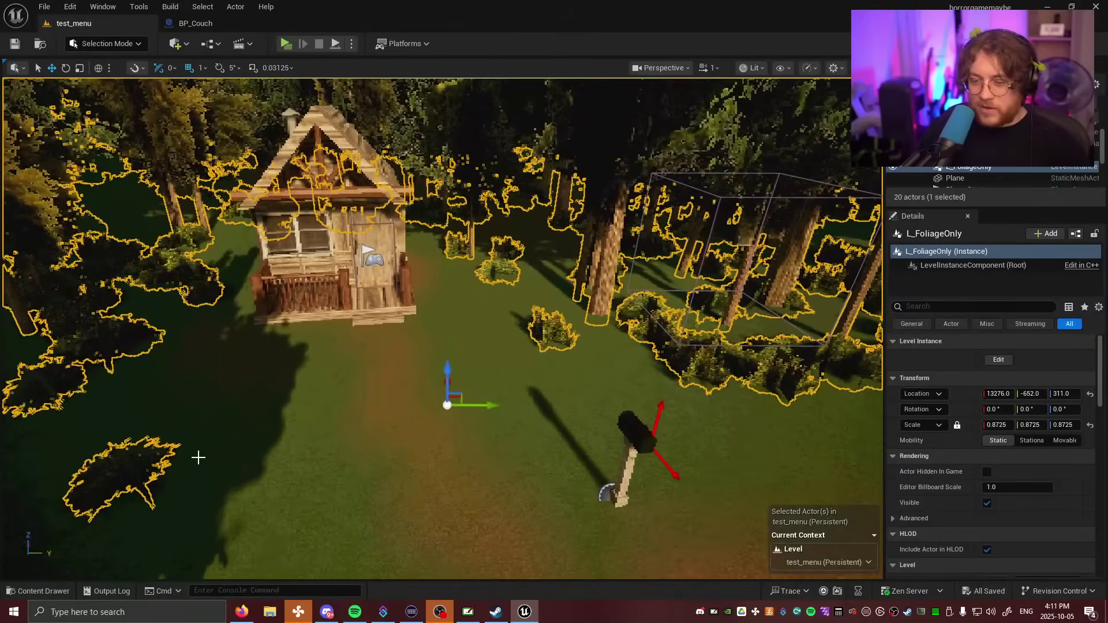
{"action": "key", "text": "ctrl+space"}
{"action": "double_click", "coordinate": [237, 476]}
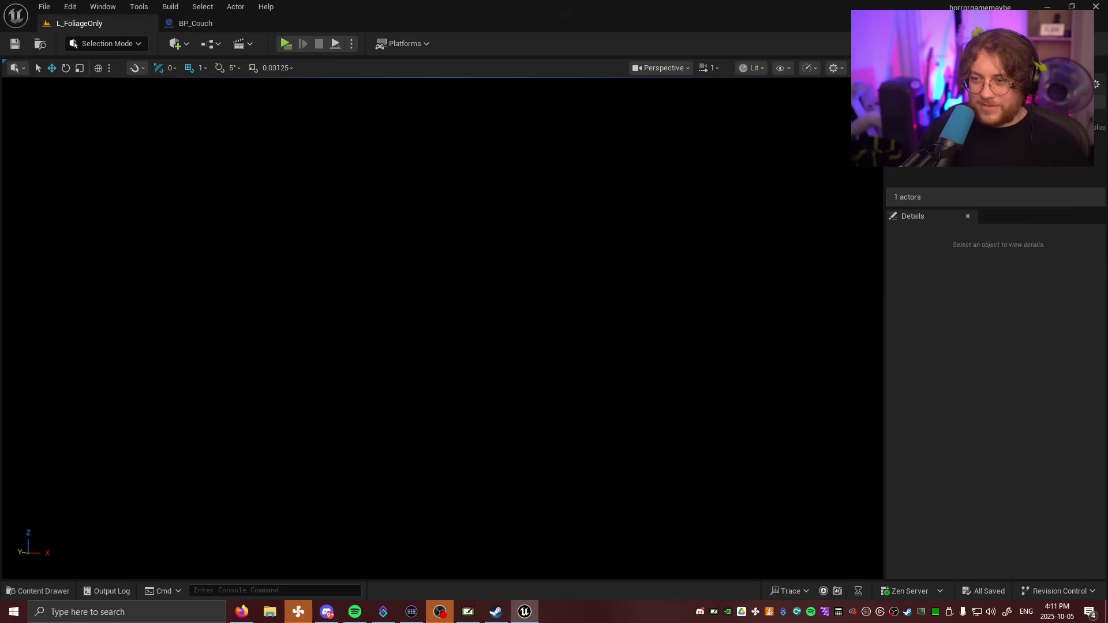
Step: Select the instanced foliage actor in L_FoliageOnly, inspect its trees and bushes in the viewport, and clear the selection
{"action": "left_click", "coordinate": [970, 127]}
{"action": "key", "text": "w"}
{"action": "right_click_drag", "start_coordinate": [520, 289], "coordinate": [323, 364]}
{"action": "key", "text": "s"}
{"action": "right_click_drag", "start_coordinate": [474, 441], "coordinate": [404, 430]}
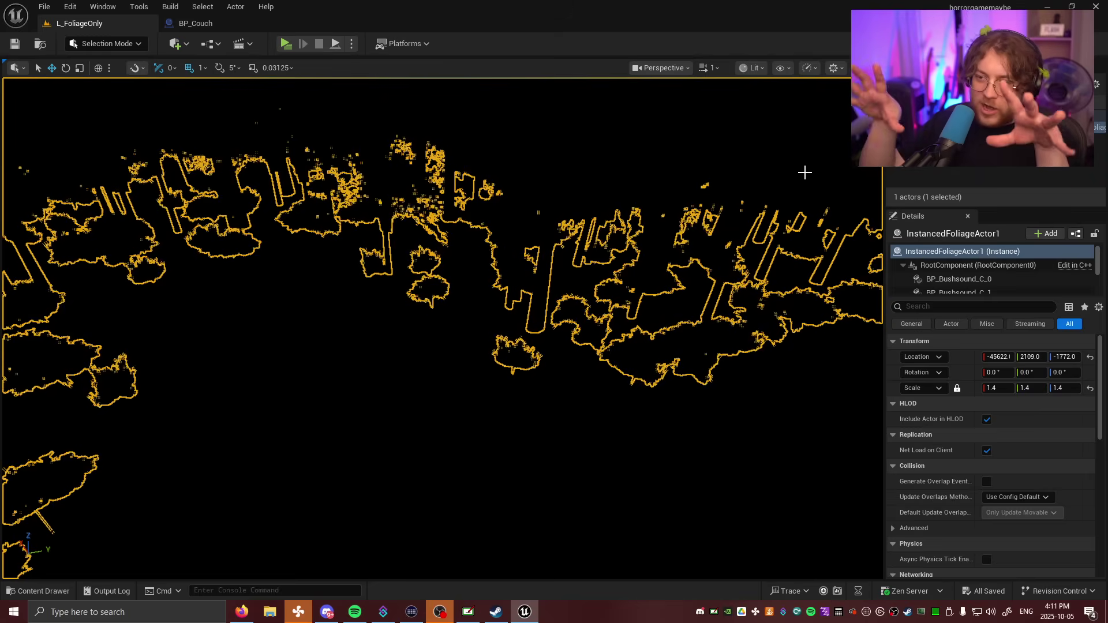
{"action": "scroll", "coordinate": [501, 272], "scroll_direction": "up", "scroll_amount": 5}
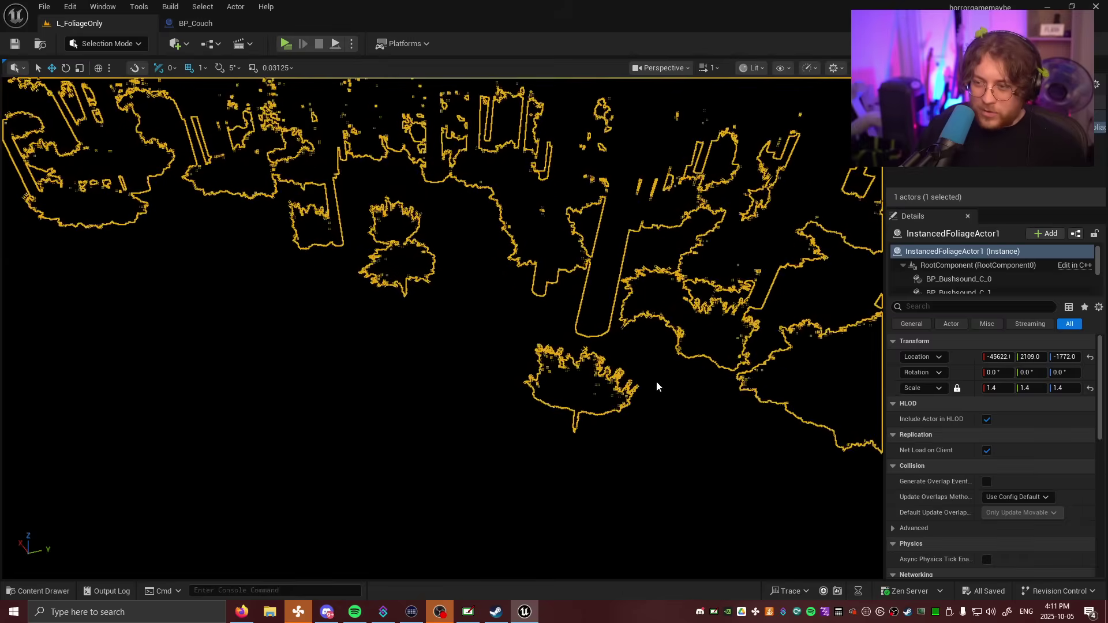
{"action": "left_click", "coordinate": [471, 372]}
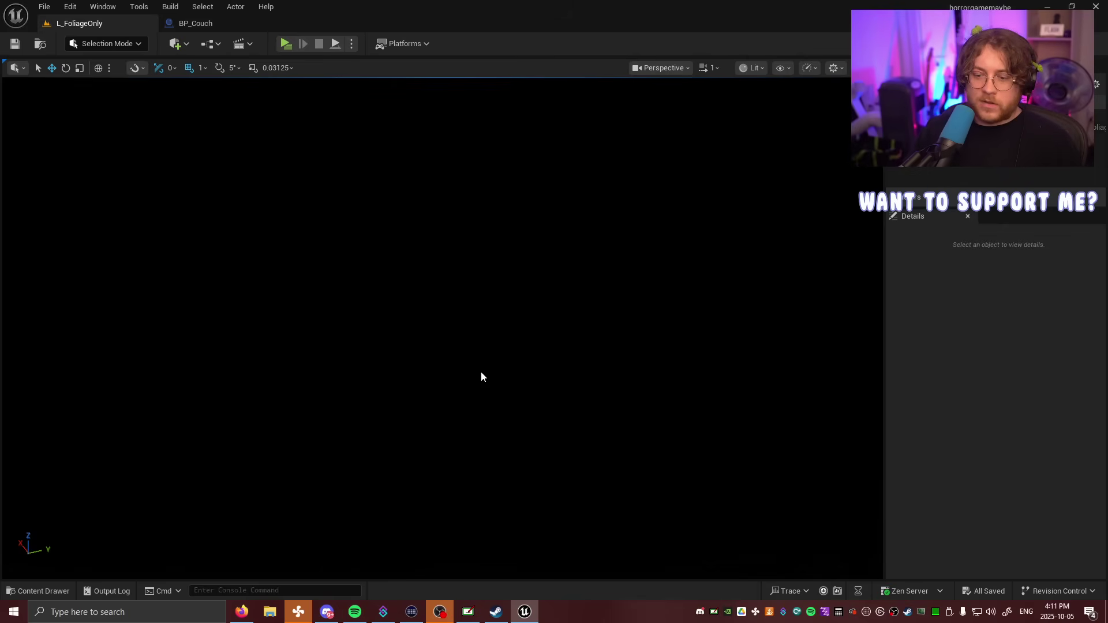
Step: Open the L_inside level from the levels folder, and return the asset browser to the Content folder
{"action": "key", "text": "ctrl+space"}
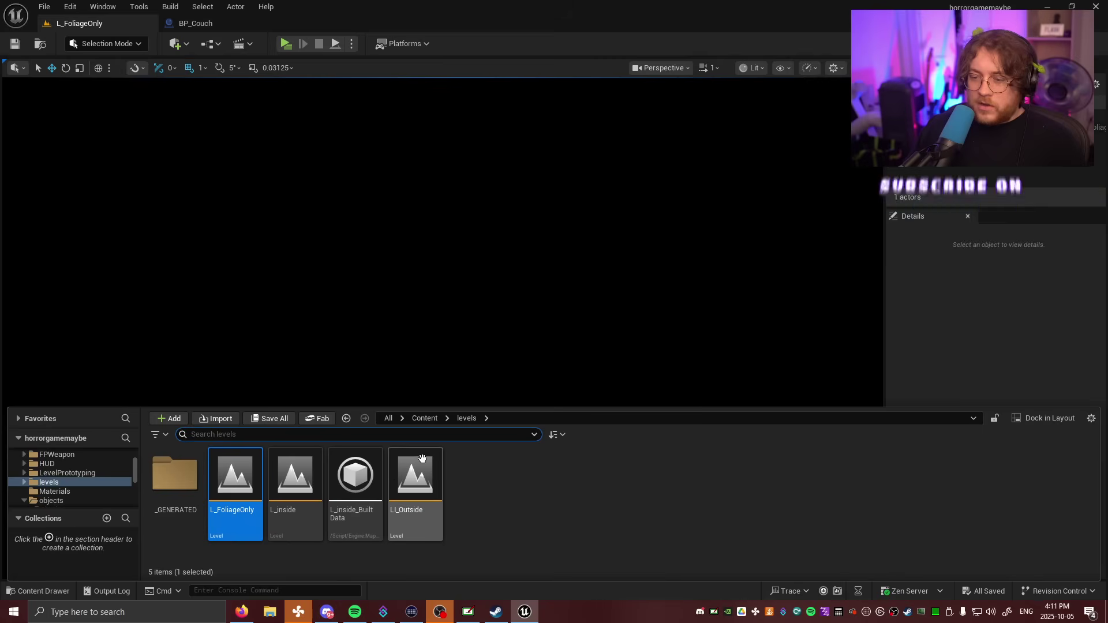
{"action": "double_click", "coordinate": [311, 476]}
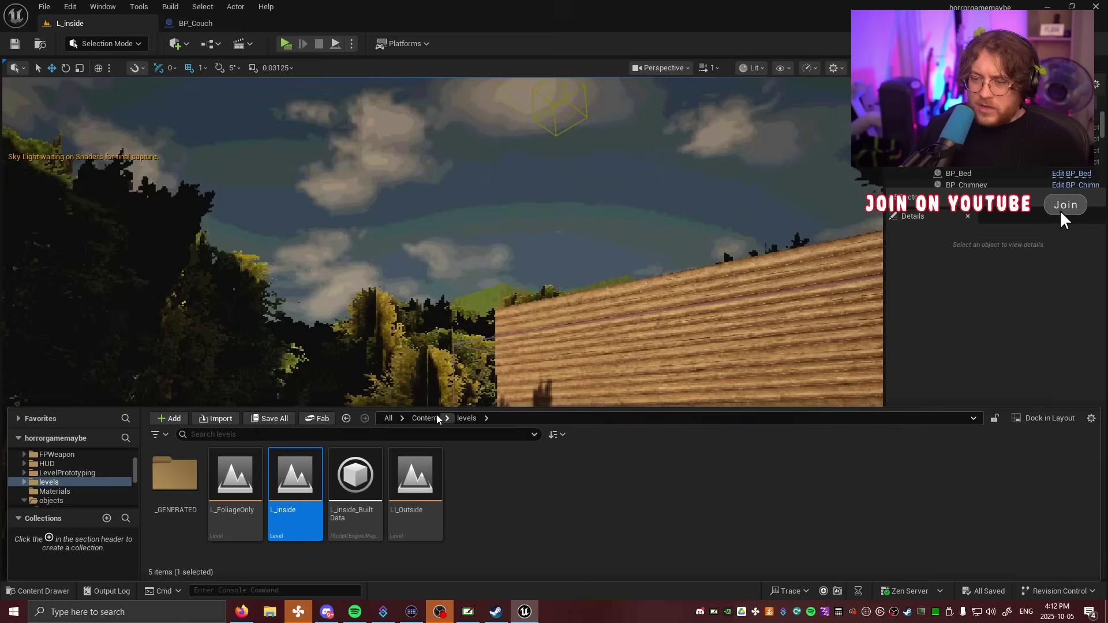
{"action": "left_click", "coordinate": [427, 418]}
Step: View the cabin and forest of L_inside from above, select the L_FoliageOnly instance beside the lake, and clear the selection
{"action": "key", "text": "s"}
{"action": "right_click_drag", "start_coordinate": [434, 300], "coordinate": [323, 369]}
{"action": "key", "text": "e"}
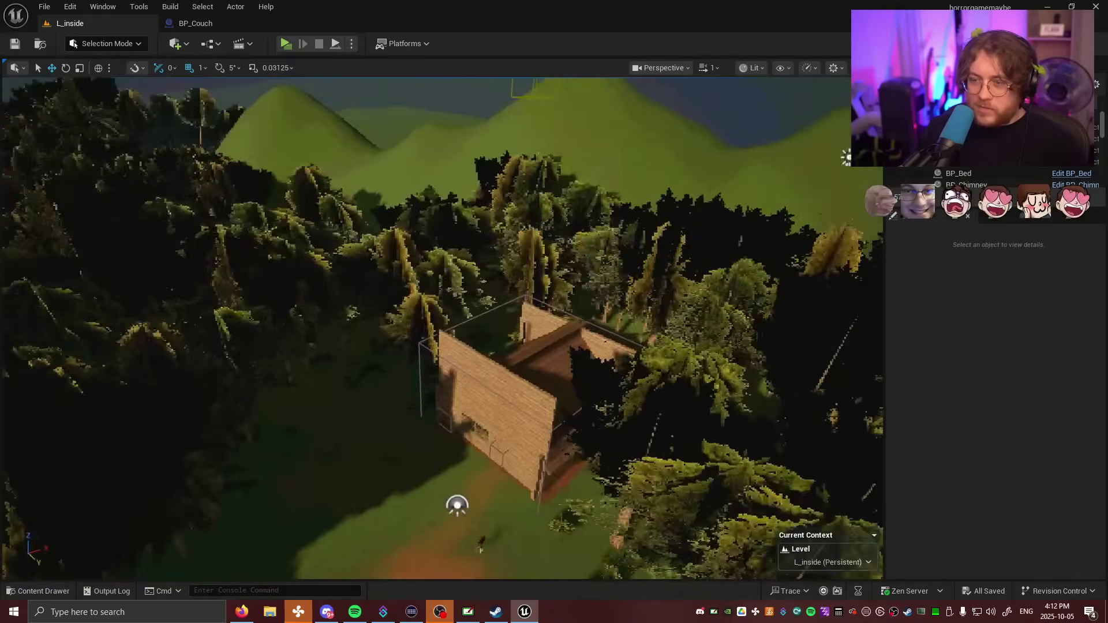
{"action": "right_click_drag", "start_coordinate": [457, 505], "coordinate": [457, 506]}
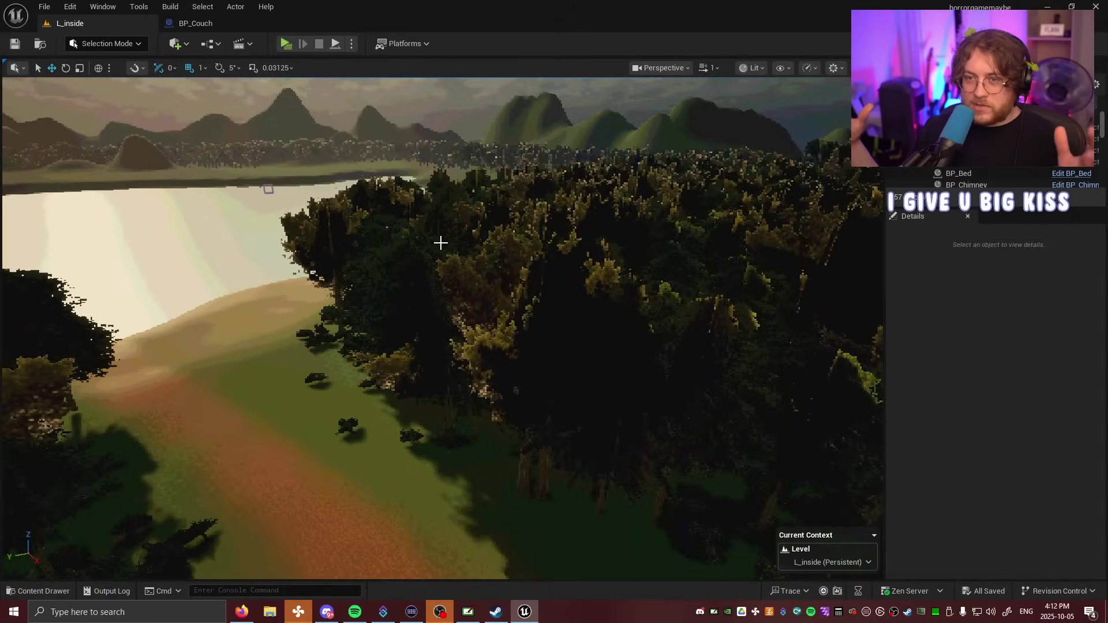
{"action": "left_click", "coordinate": [379, 232]}
{"action": "right_click_drag", "start_coordinate": [379, 232], "coordinate": [288, 222]}
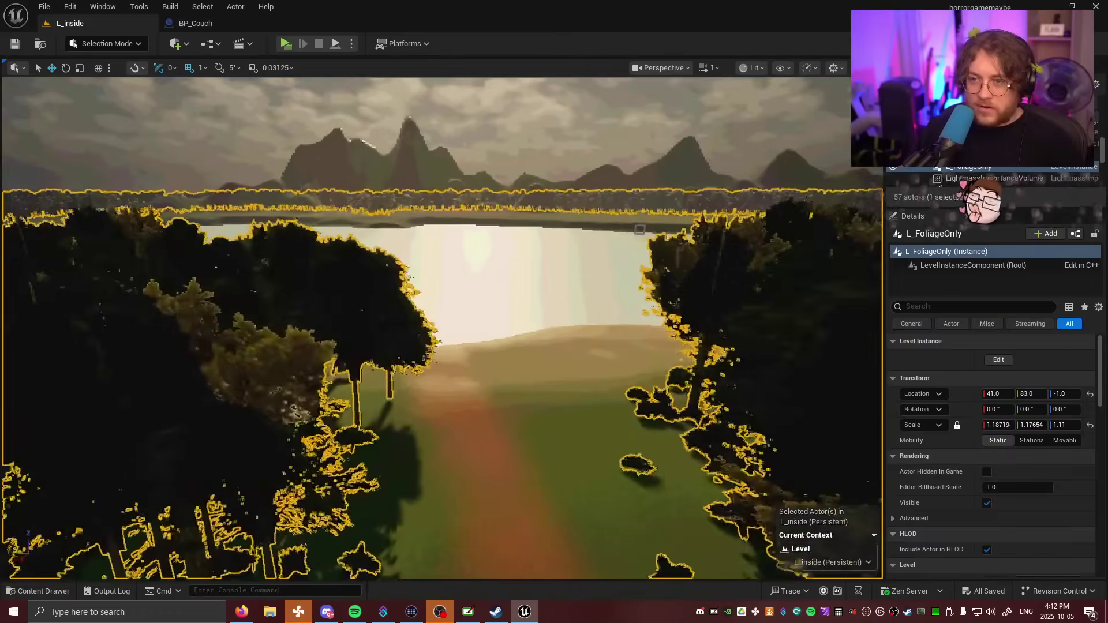
{"action": "key", "text": "Escape"}
Step: Examine the treeline, lake, distant mountains and cloudy sky in the L_inside level
{"action": "right_click_drag", "start_coordinate": [642, 227], "coordinate": [642, 228]}
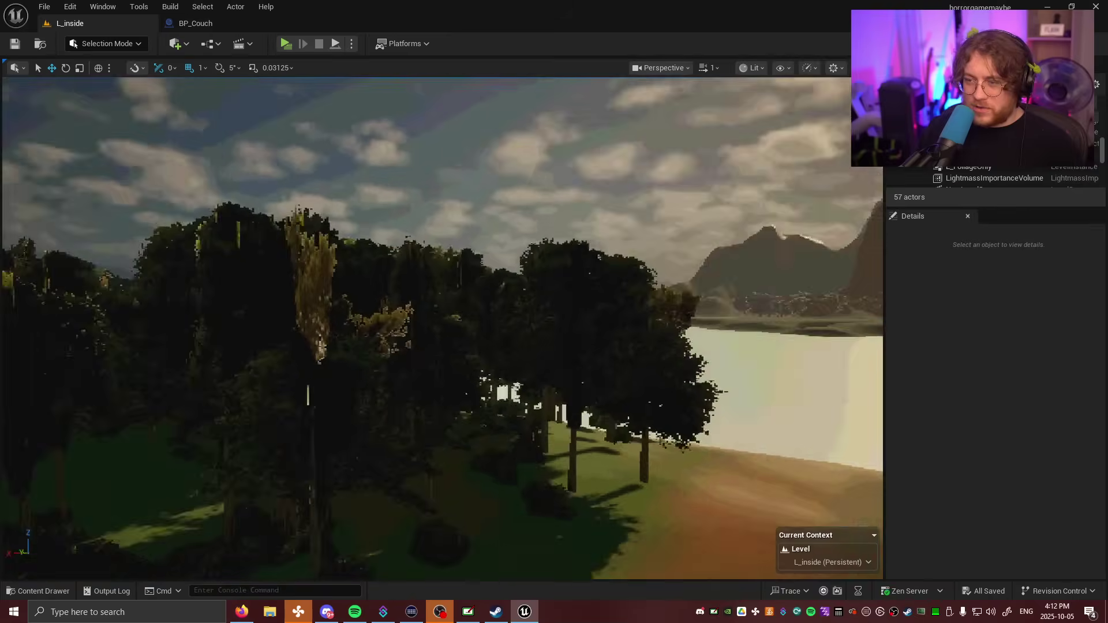
{"action": "right_click_drag", "start_coordinate": [546, 228], "coordinate": [614, 187]}
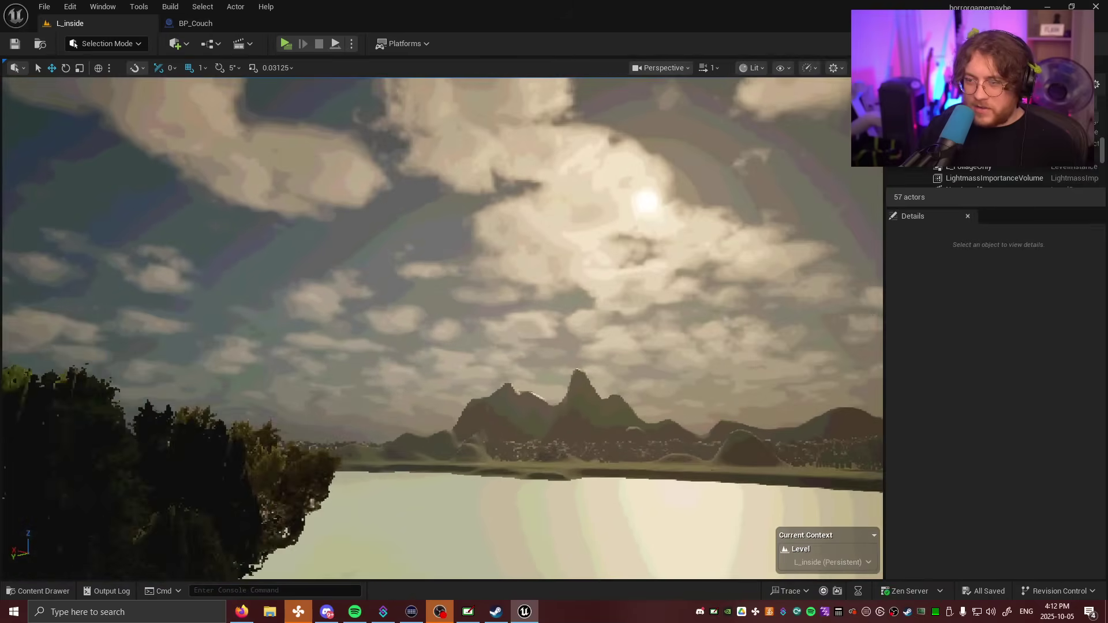
{"action": "scroll", "coordinate": [1020, 169], "scroll_direction": "up", "scroll_amount": 5}
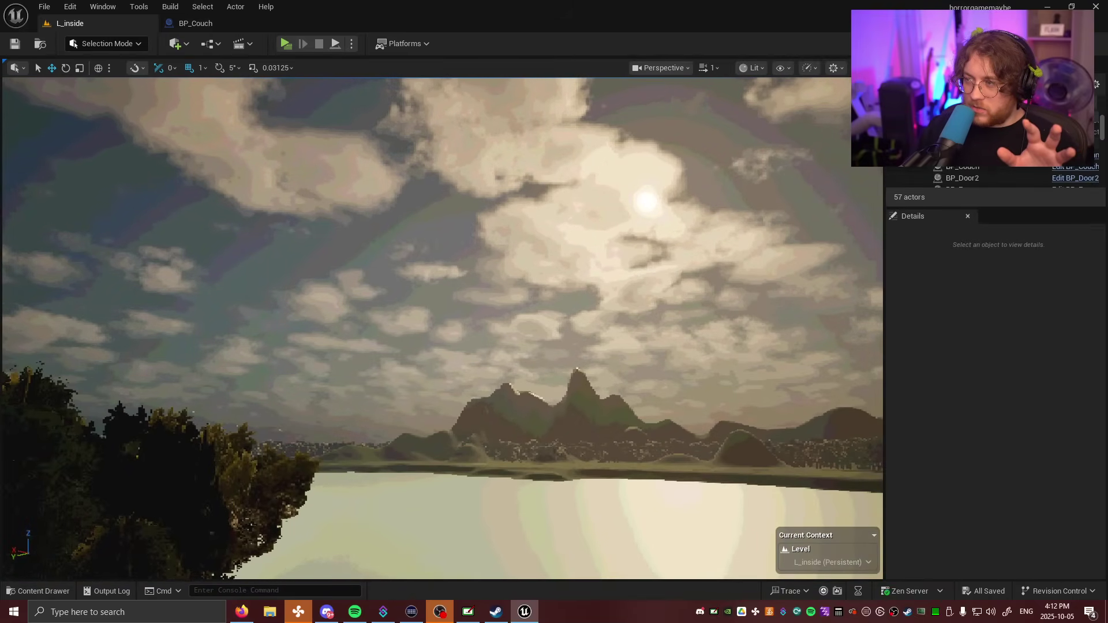
{"action": "scroll", "coordinate": [1020, 169], "scroll_direction": "down", "scroll_amount": 10}
Step: Examine the cabin's front wall and its furnished interior with the bed, lamps, kitchen and couch, and return outside
{"action": "right_click_drag", "start_coordinate": [634, 242], "coordinate": [843, 288]}
{"action": "key", "text": "w"}
{"action": "key", "text": "w"}
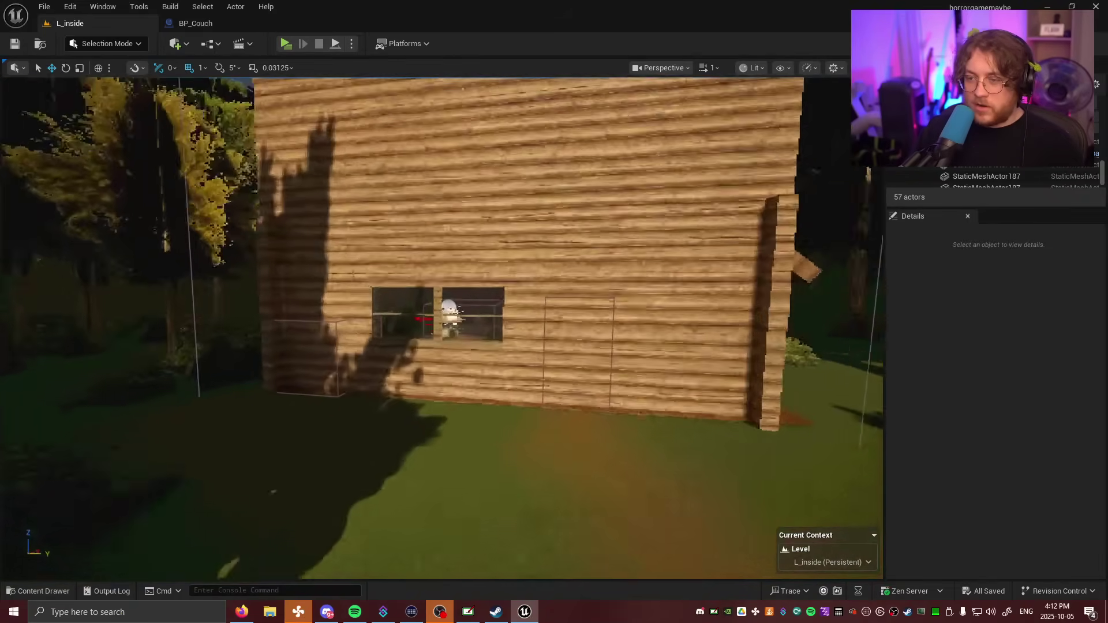
{"action": "key", "text": "w"}
{"action": "right_click_drag", "start_coordinate": [442, 324], "coordinate": [311, 283]}
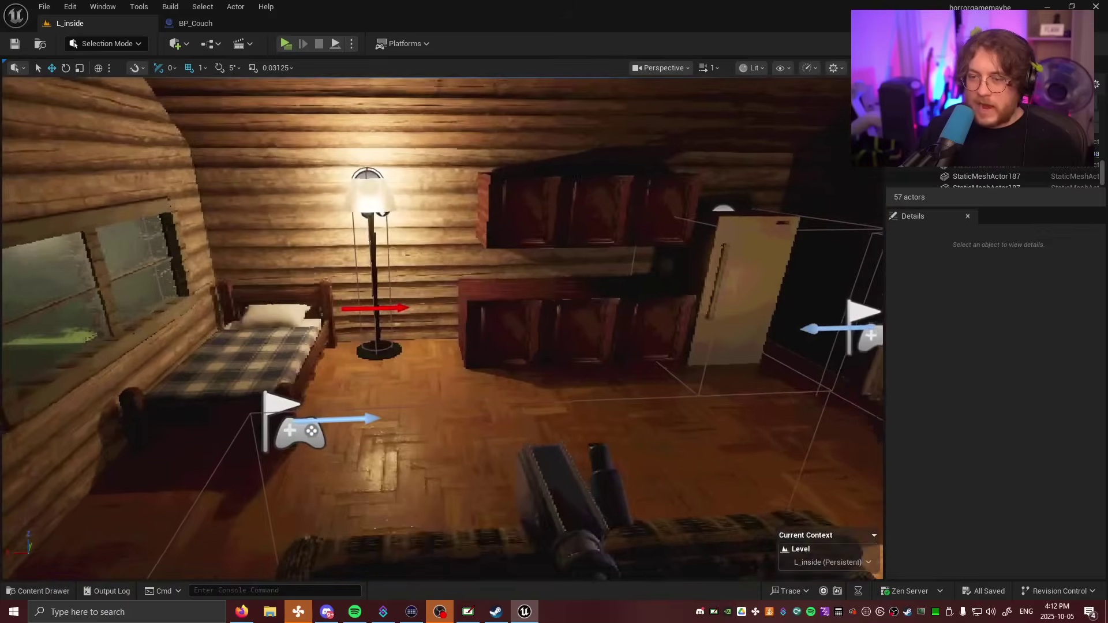
{"action": "right_click_drag", "start_coordinate": [441, 323], "coordinate": [315, 219]}
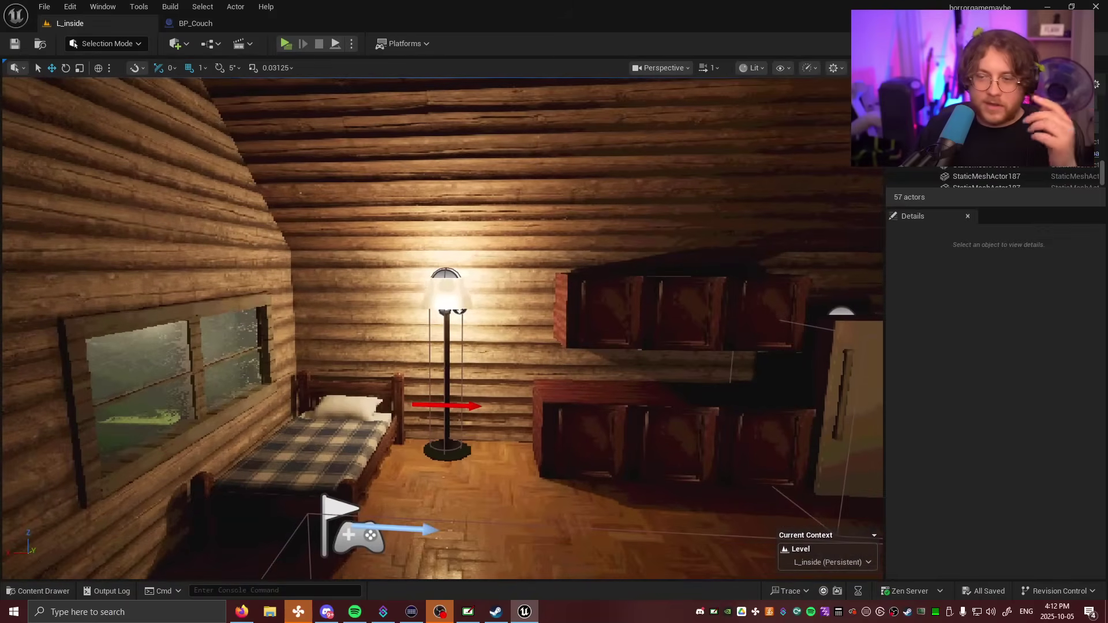
{"action": "right_click_drag", "start_coordinate": [442, 324], "coordinate": [766, 414]}
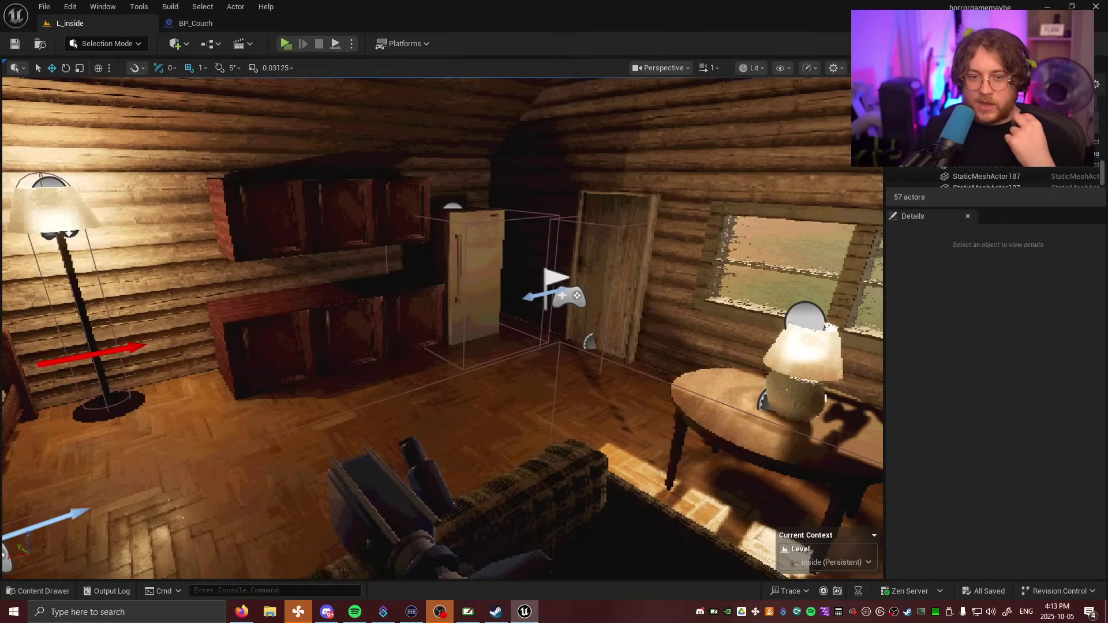
{"action": "right_click_drag", "start_coordinate": [441, 323], "coordinate": [75, 340]}
{"action": "key", "text": "w"}
{"action": "key", "text": "w"}
{"action": "key", "text": "w"}
{"action": "right_click_drag", "start_coordinate": [571, 171], "coordinate": [517, 263]}
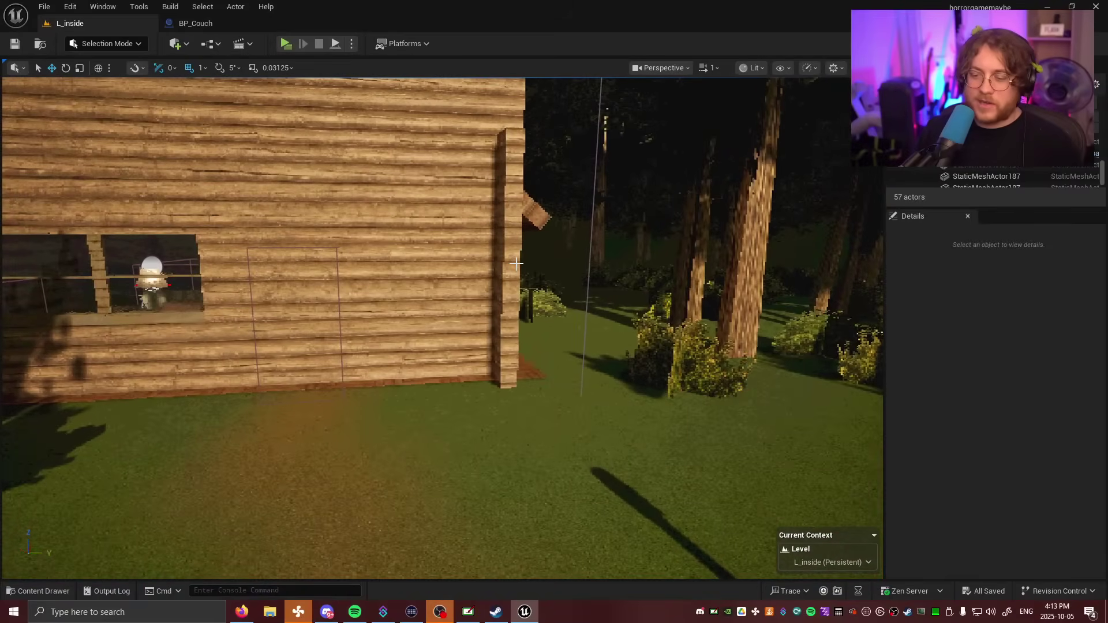
Step: Browse the Content folder's assets and open the SFX folder inside Audio
{"action": "key", "text": "ctrl+space"}
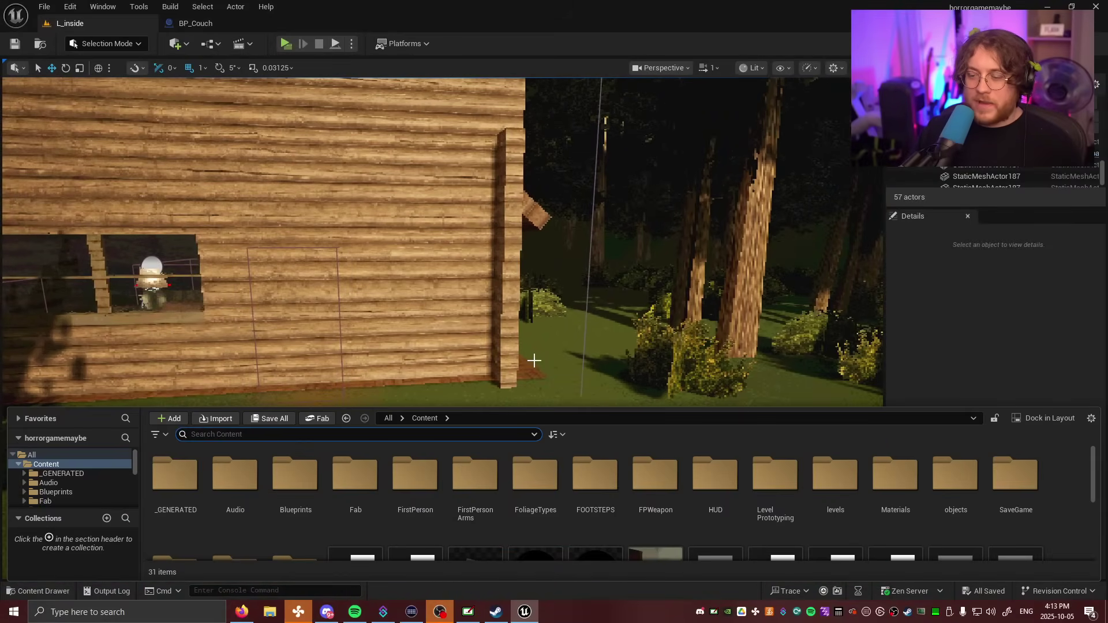
{"action": "scroll", "coordinate": [559, 536], "scroll_direction": "down", "scroll_amount": 5}
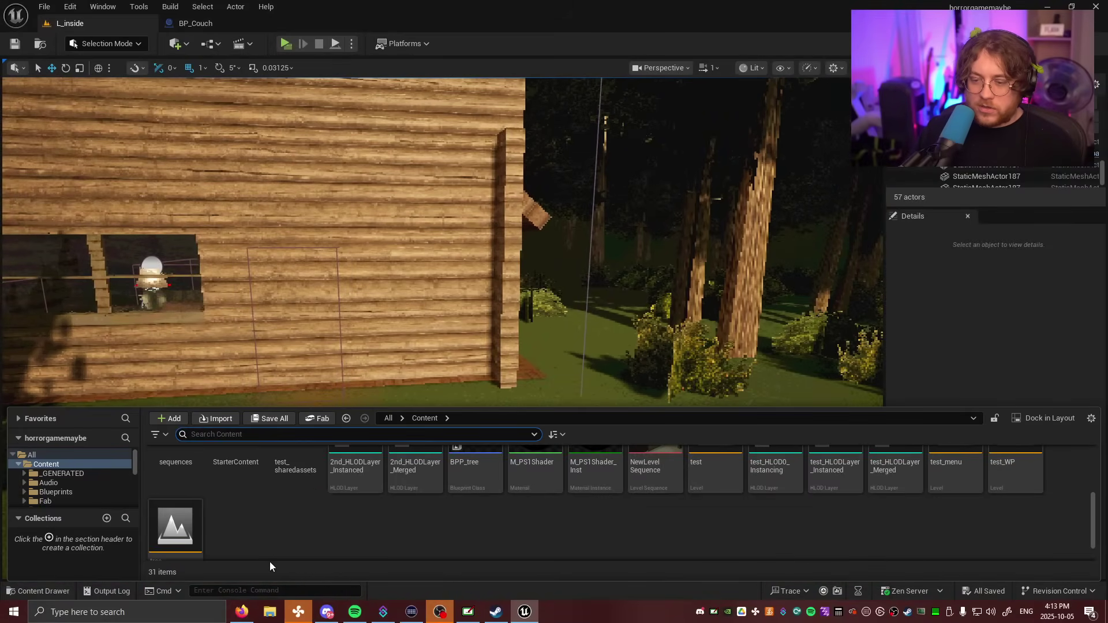
{"action": "scroll", "coordinate": [370, 496], "scroll_direction": "up", "scroll_amount": 3}
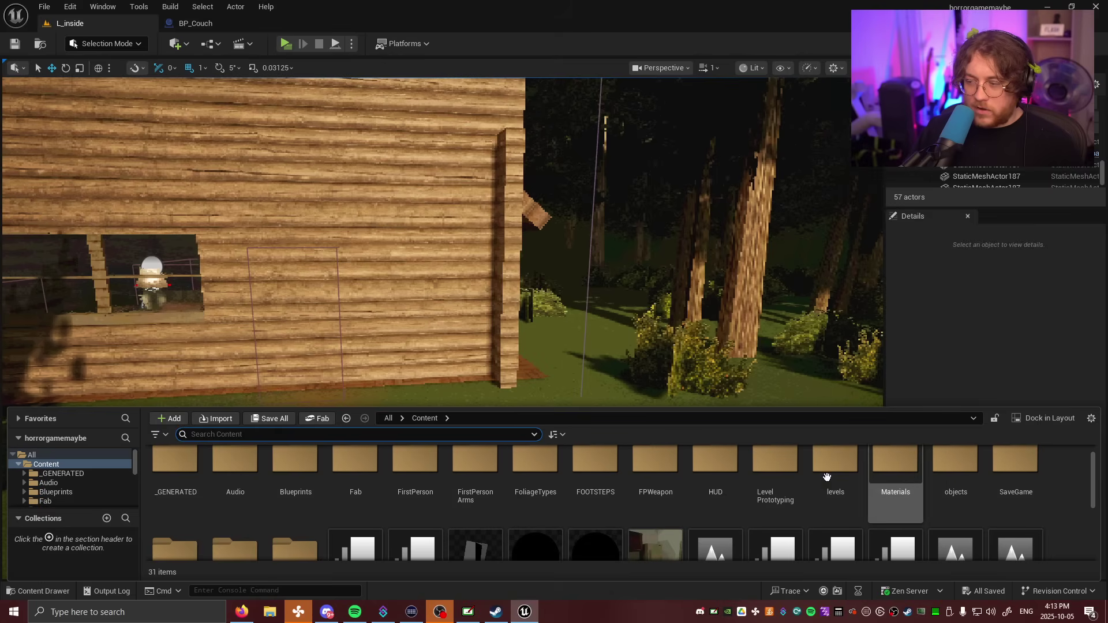
{"action": "double_click", "coordinate": [234, 479]}
{"action": "left_click", "coordinate": [295, 483]}
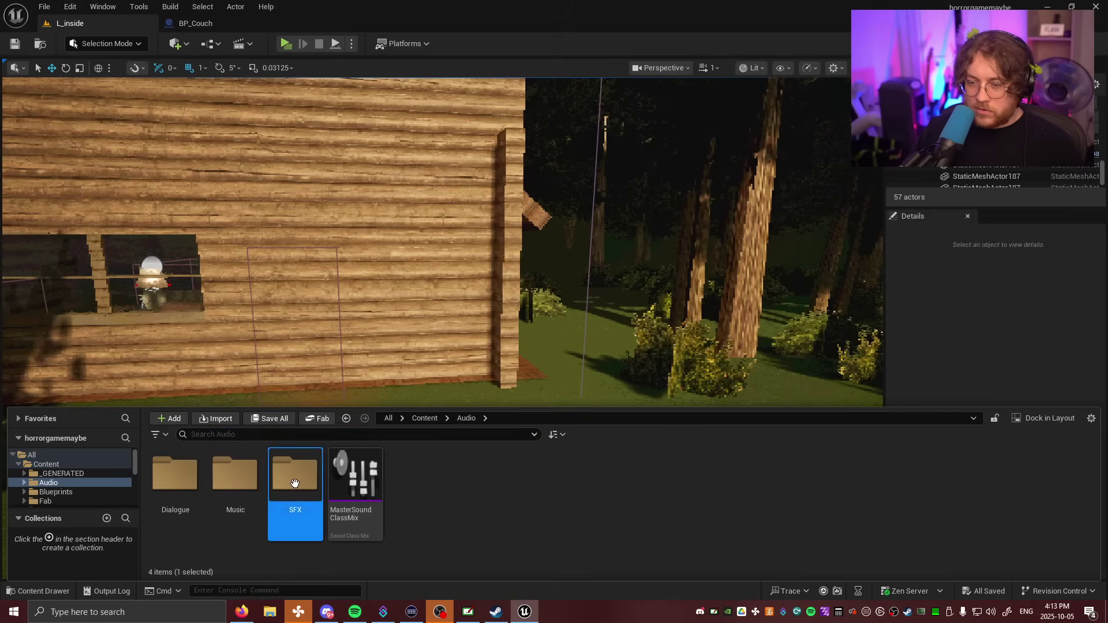
{"action": "double_click", "coordinate": [295, 483]}
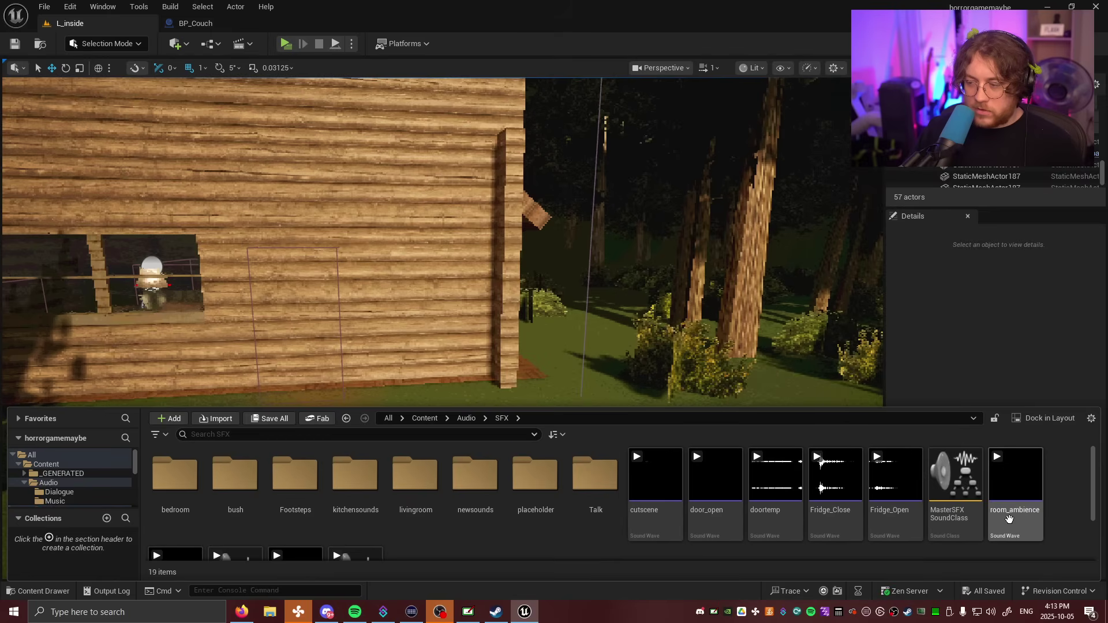
Step: Look through the SFX assets, preview the fridge sounds, and open the livingroom sound folder
{"action": "scroll", "coordinate": [386, 501], "scroll_direction": "down", "scroll_amount": 1}
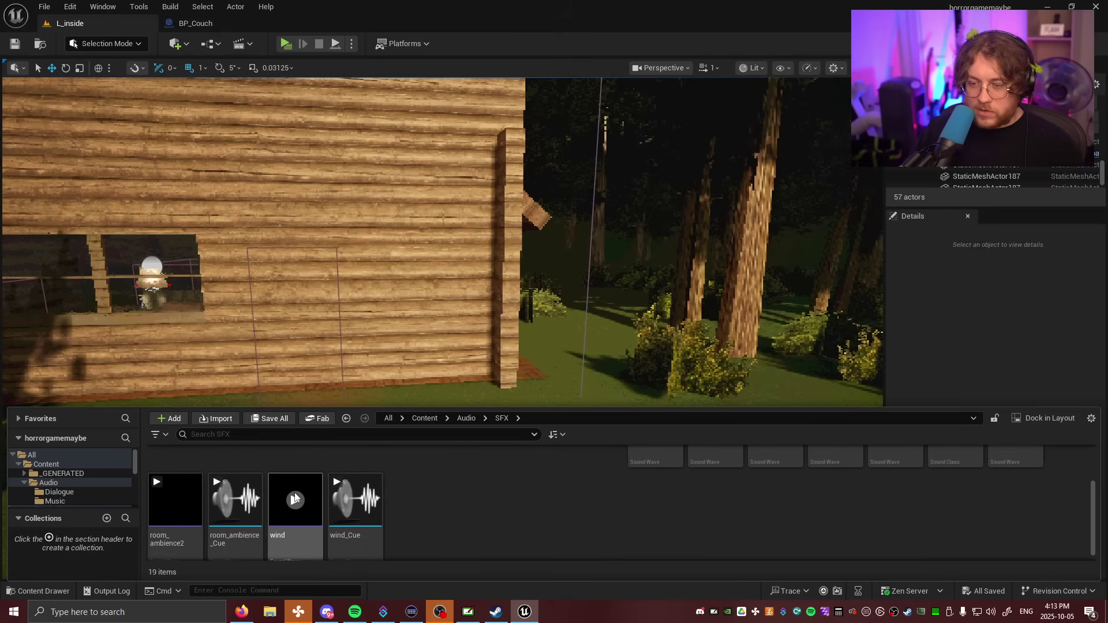
{"action": "scroll", "coordinate": [231, 506], "scroll_direction": "up", "scroll_amount": 1}
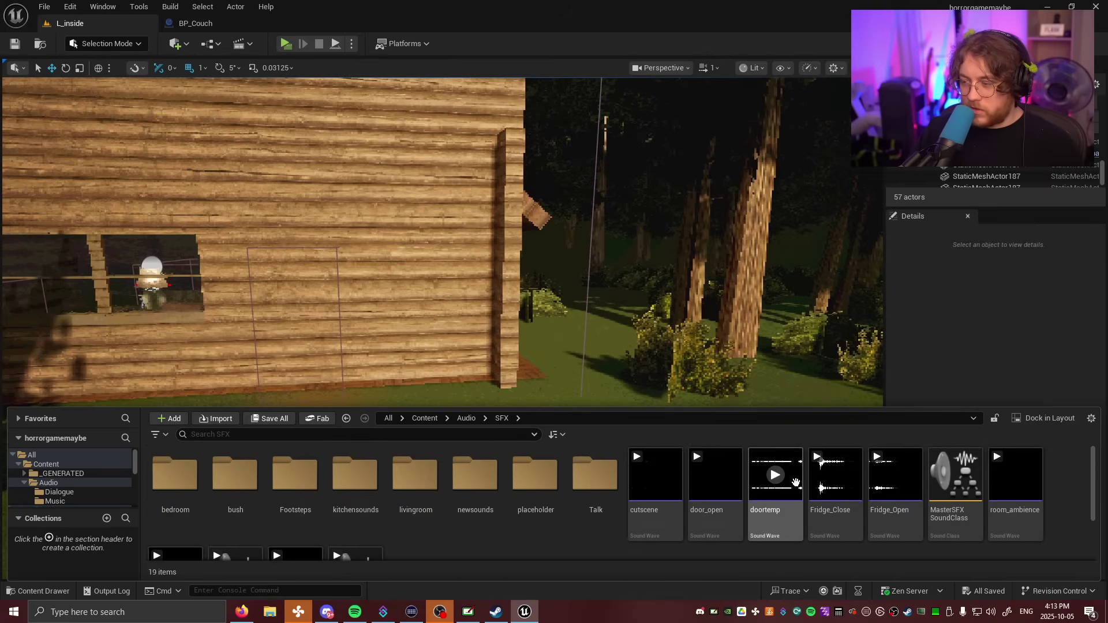
{"action": "left_click", "coordinate": [839, 476]}
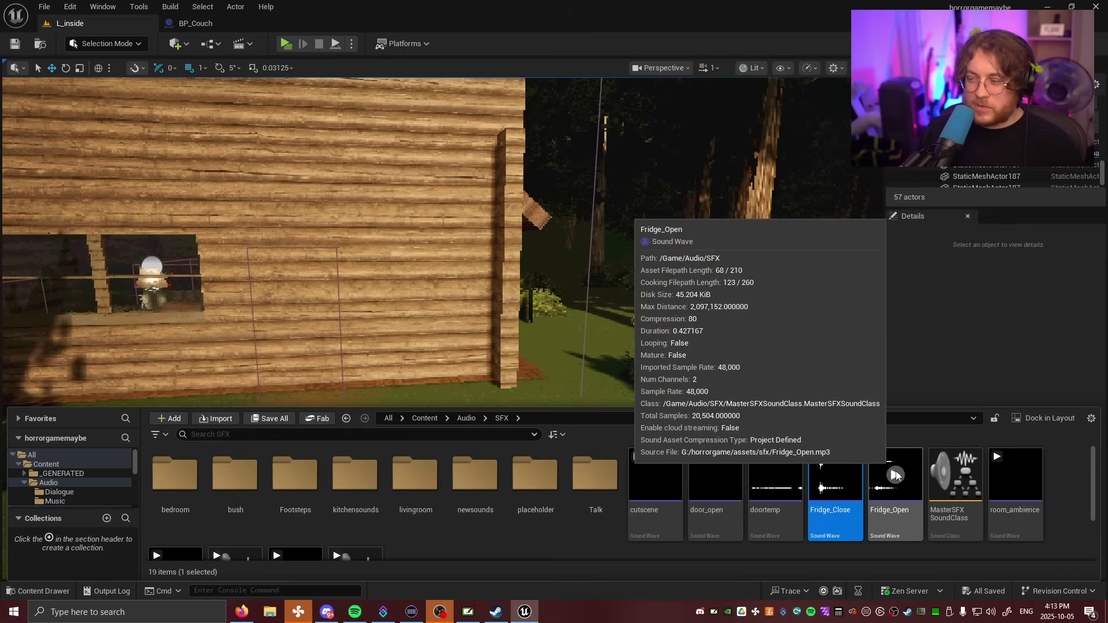
{"action": "left_click", "coordinate": [895, 475]}
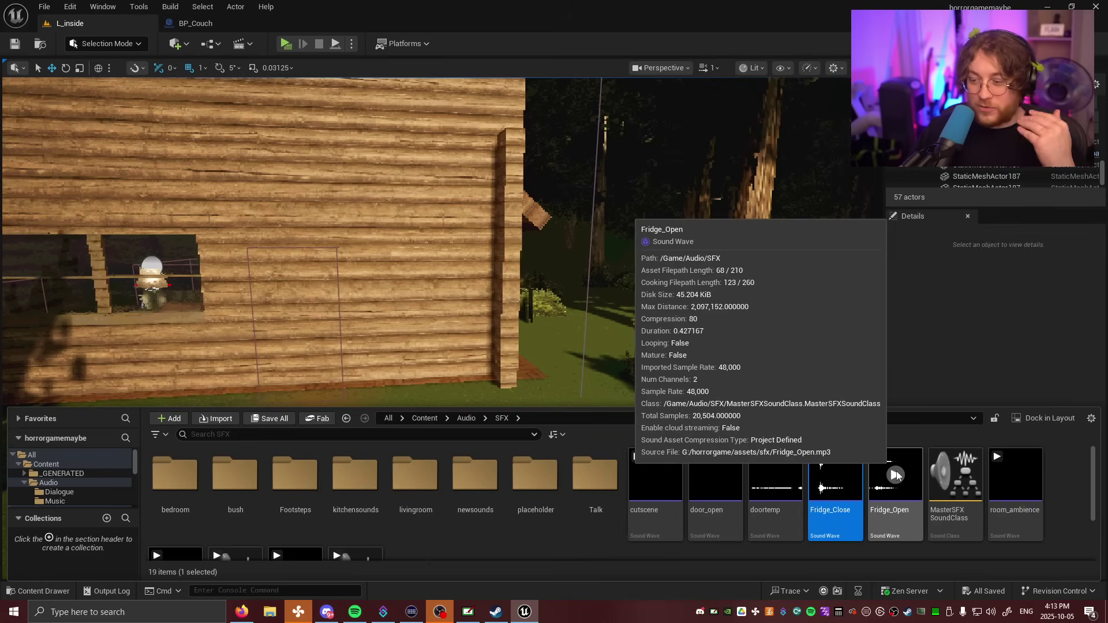
{"action": "left_click", "coordinate": [895, 475]}
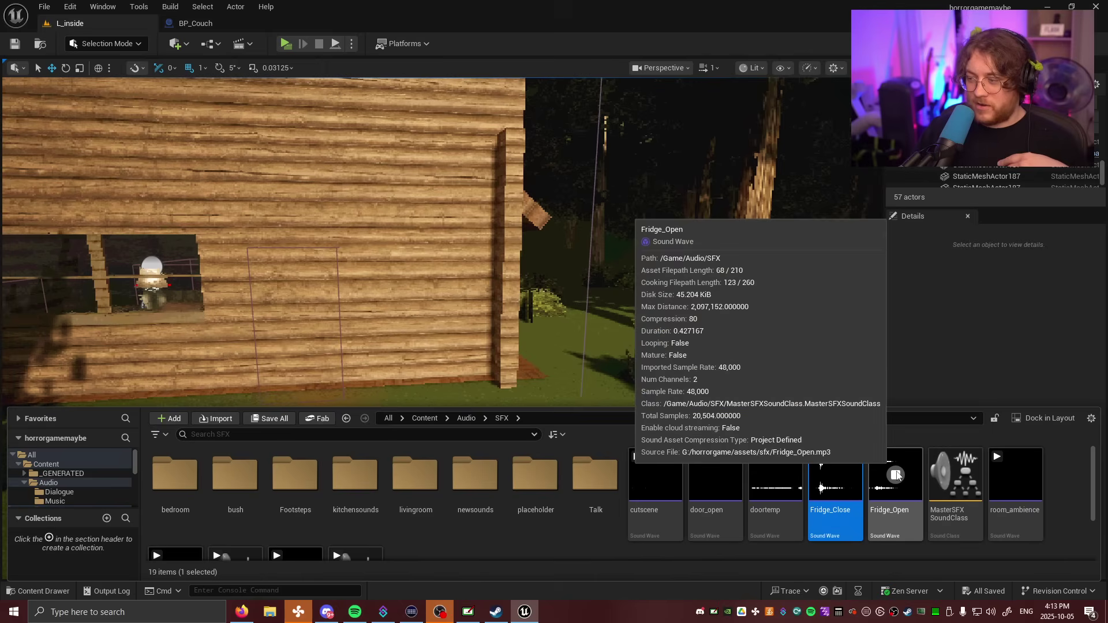
{"action": "double_click", "coordinate": [428, 482]}
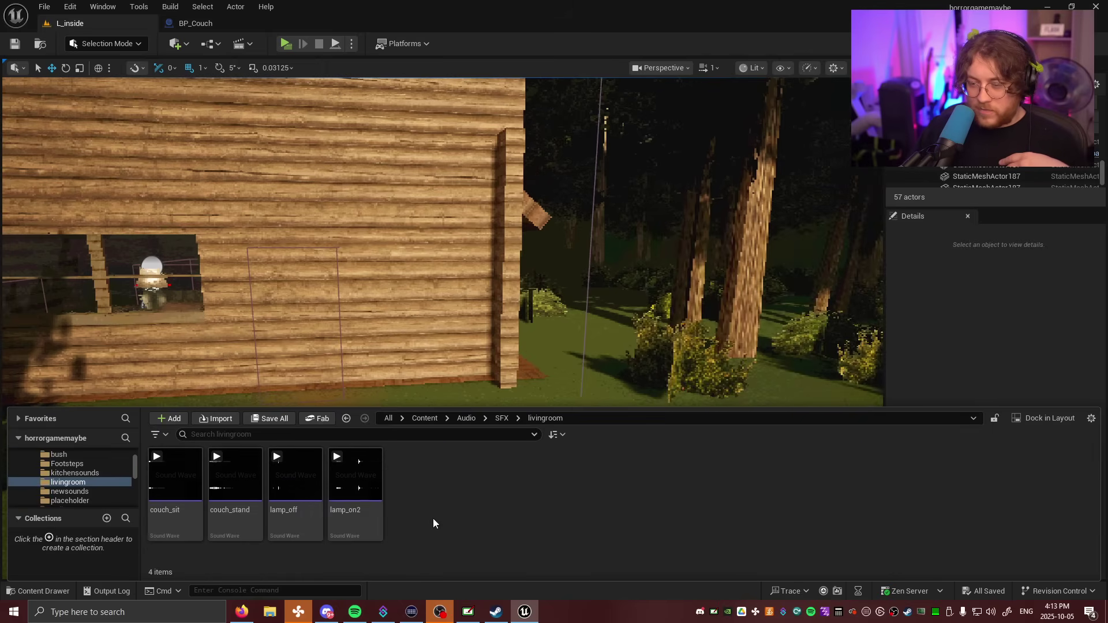
Step: Preview the lamp and couch sounds in the livingroom folder, return to the SFX folder and look through its assets
{"action": "left_click", "coordinate": [355, 475]}
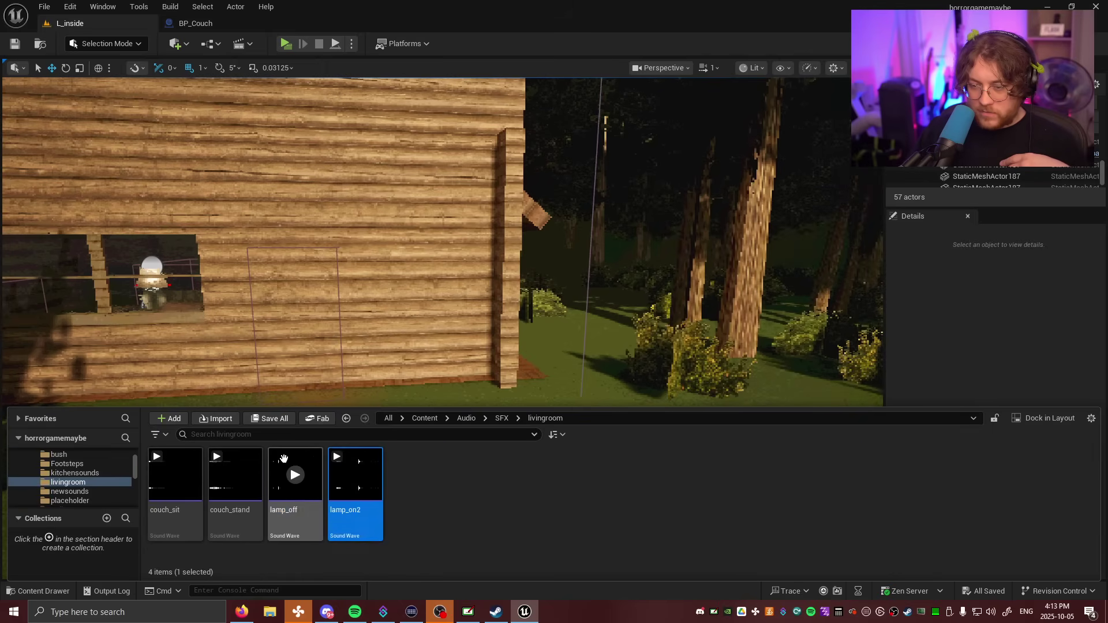
{"action": "left_click", "coordinate": [295, 476]}
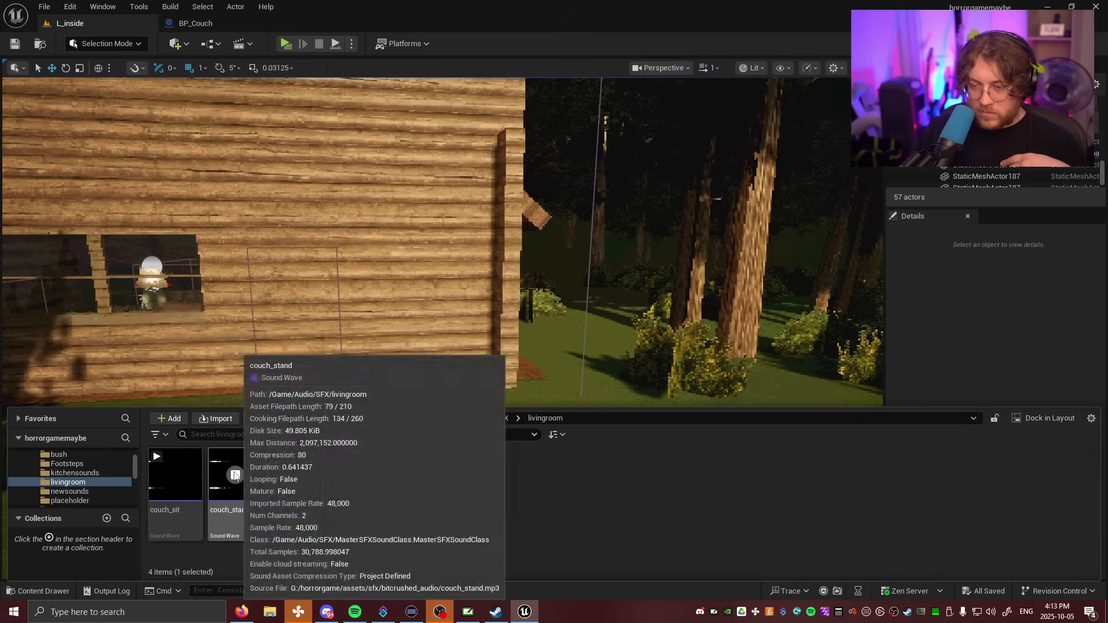
{"action": "left_click", "coordinate": [173, 479]}
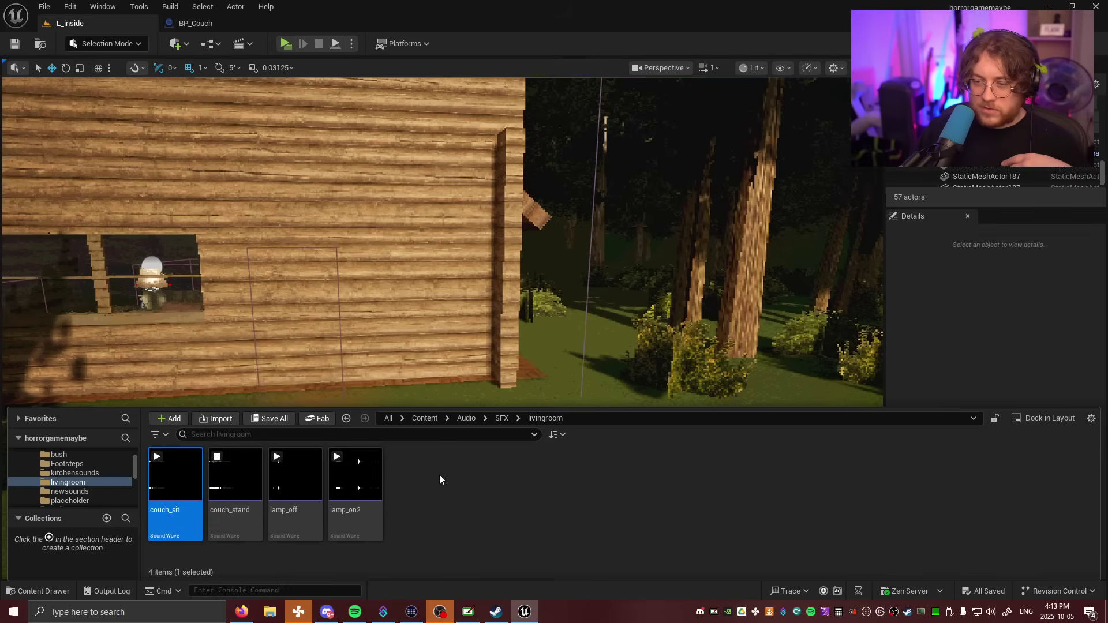
{"action": "left_click", "coordinate": [441, 473]}
{"action": "left_click", "coordinate": [501, 418]}
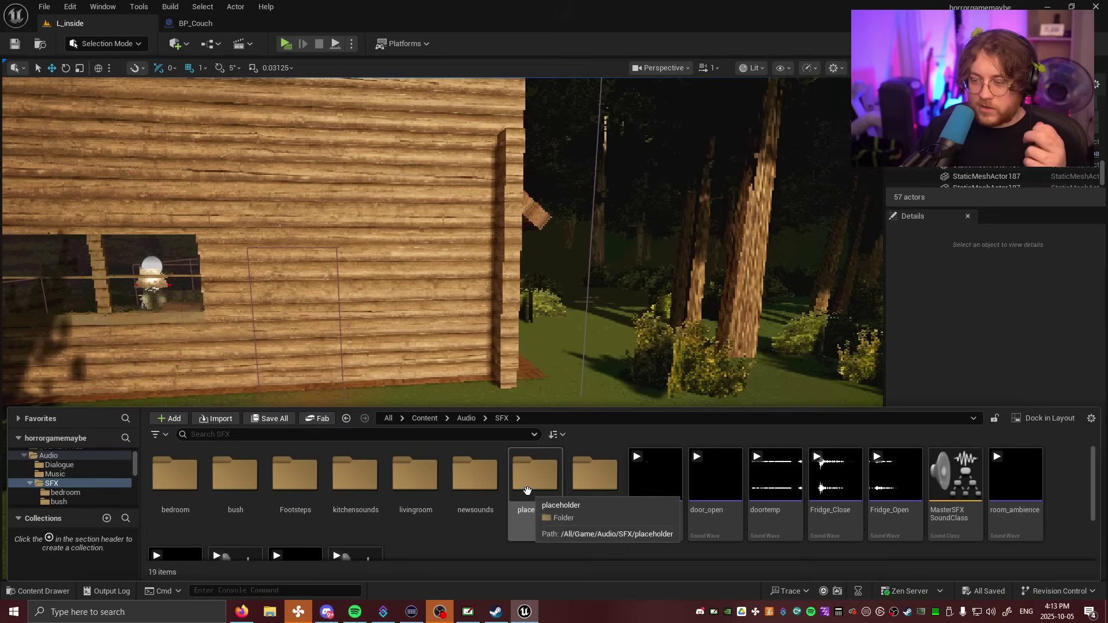
{"action": "scroll", "coordinate": [519, 494], "scroll_direction": "down", "scroll_amount": 2}
{"action": "scroll", "coordinate": [396, 493], "scroll_direction": "up", "scroll_amount": 2}
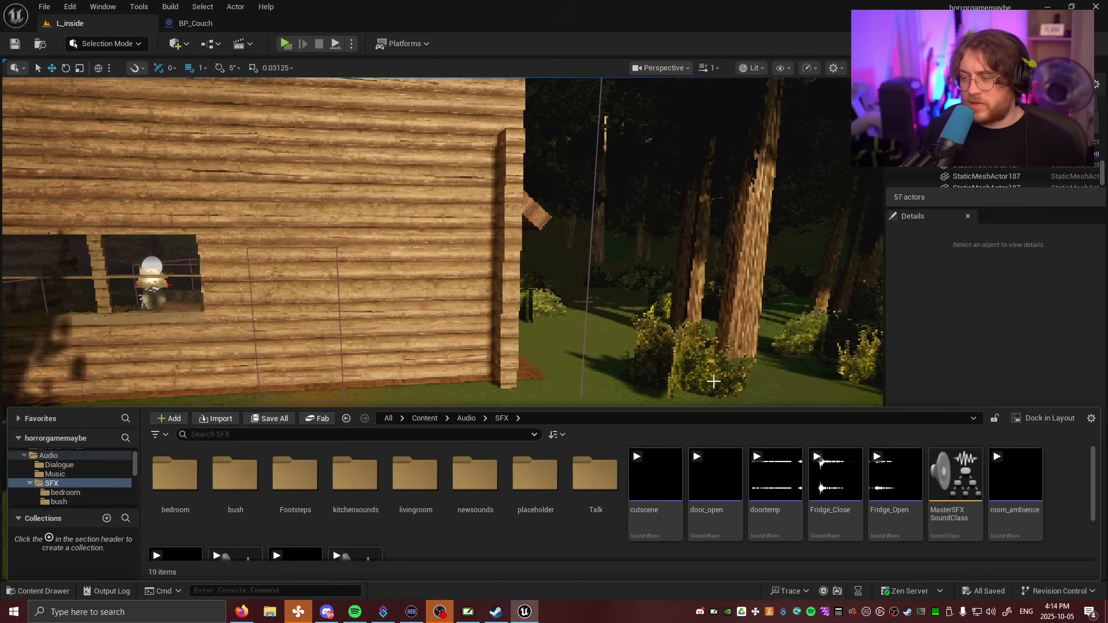
Step: Examine the cabin's exterior, the dirt clearing and the surrounding trees in the L_inside level
{"action": "right_click_drag", "start_coordinate": [566, 283], "coordinate": [865, 289]}
{"action": "key", "text": "w"}
{"action": "key", "text": "w"}
{"action": "key", "text": "w"}
{"action": "right_click_drag", "start_coordinate": [519, 286], "coordinate": [808, 283]}
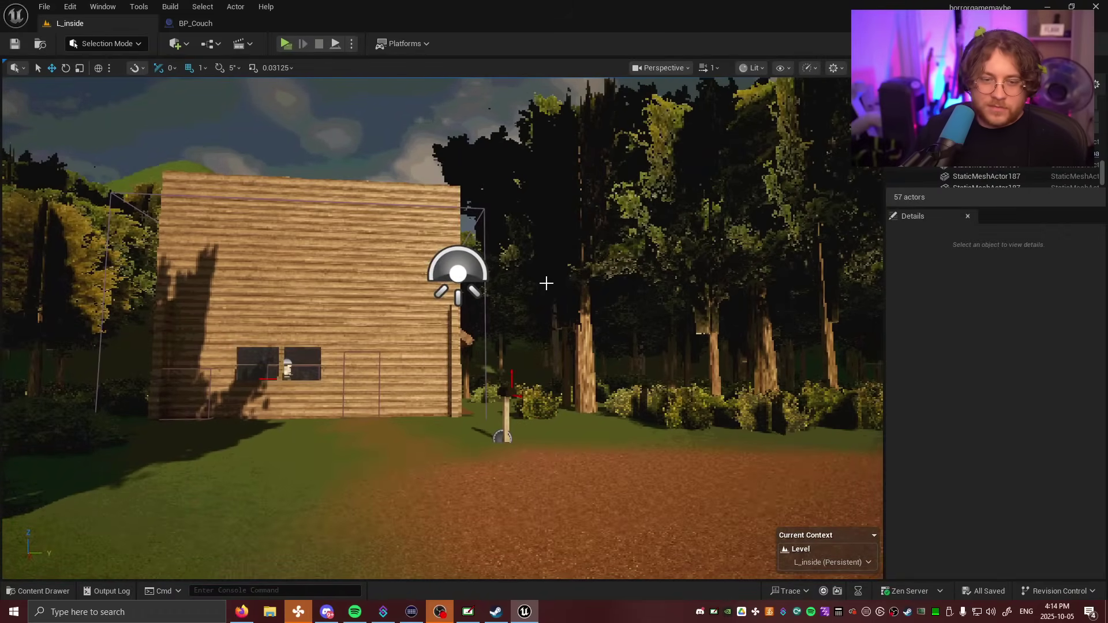
Step: Examine the cabin interior up close, including the table lamp, the couch, the dark corner furniture and the bed's pillow
{"action": "right_click_drag", "start_coordinate": [546, 283], "coordinate": [583, 323]}
{"action": "right_click_drag", "start_coordinate": [504, 296], "coordinate": [600, 296]}
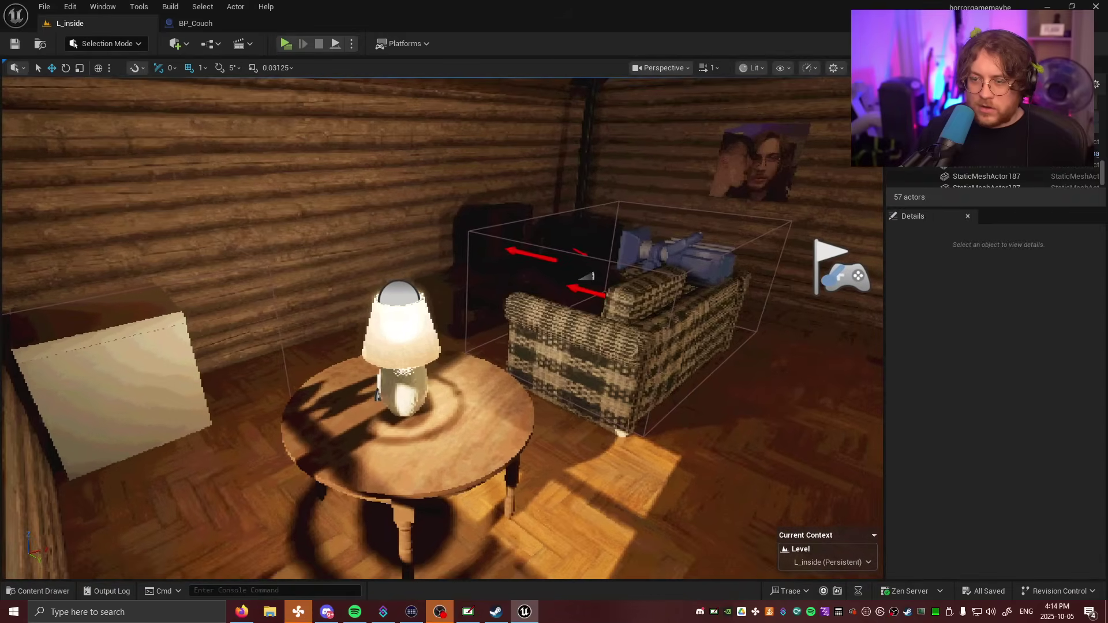
{"action": "right_click_drag", "start_coordinate": [502, 295], "coordinate": [462, 323]}
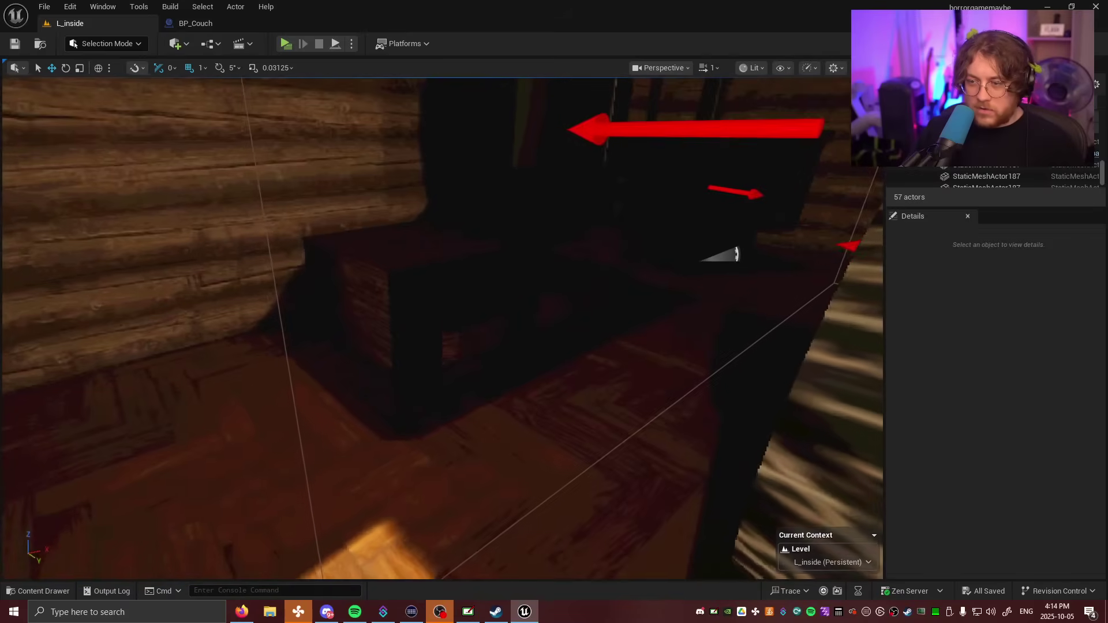
{"action": "right_click_drag", "start_coordinate": [551, 323], "coordinate": [302, 323]}
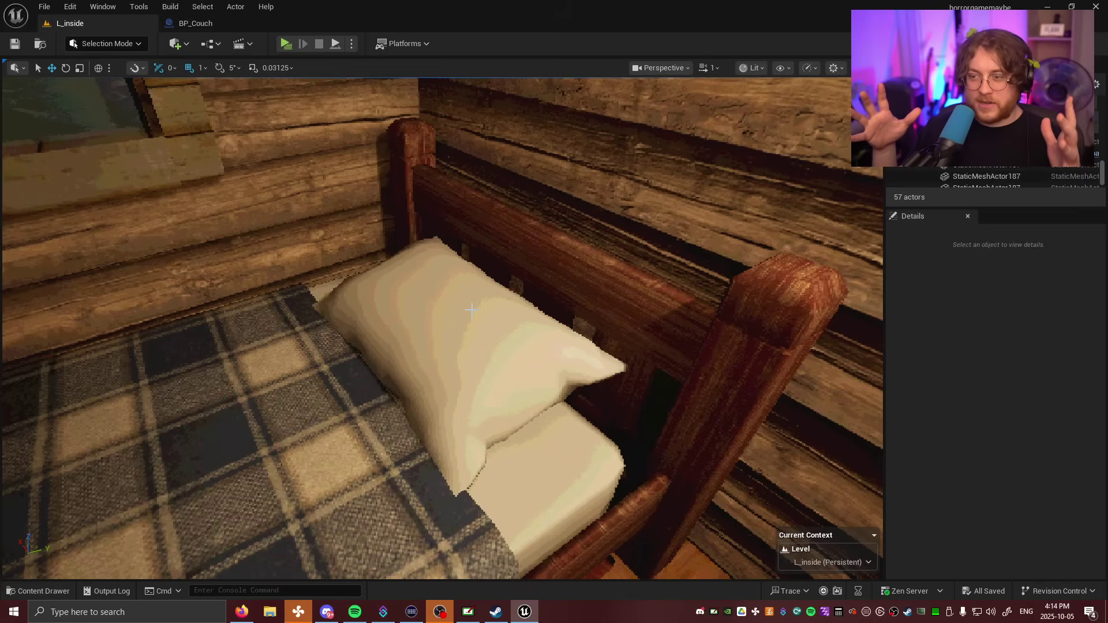
{"action": "right_click_drag", "start_coordinate": [442, 327], "coordinate": [398, 291]}
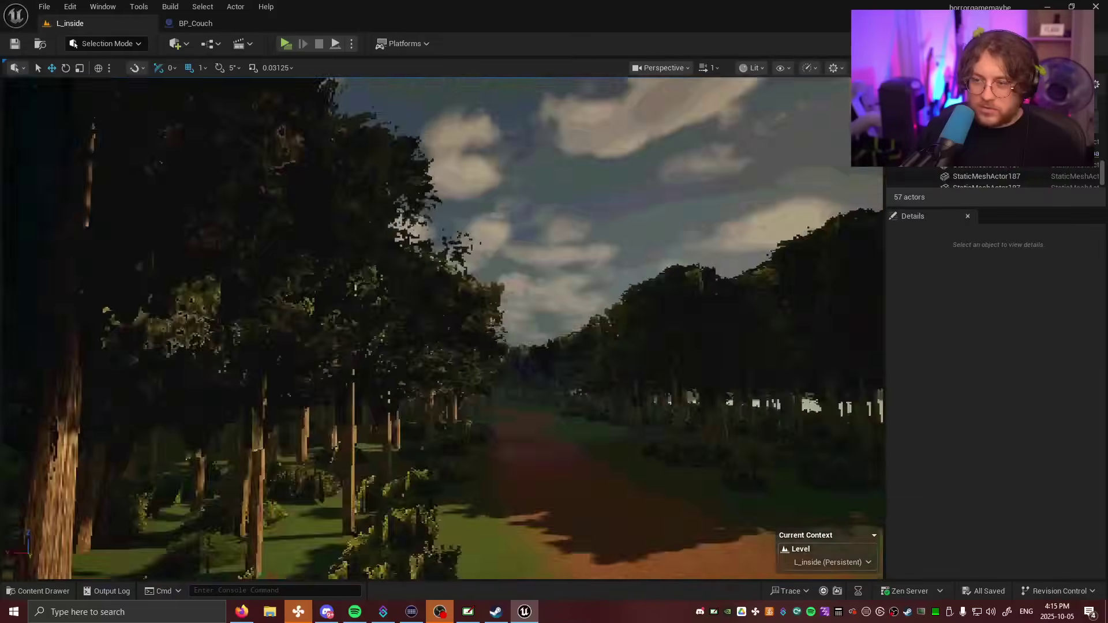
Step: Examine the forest path outside the cabin and the view of the clearing through the front window
{"action": "right_click_drag", "start_coordinate": [442, 327], "coordinate": [612, 328]}
{"action": "key", "text": "w"}
{"action": "key", "text": "w"}
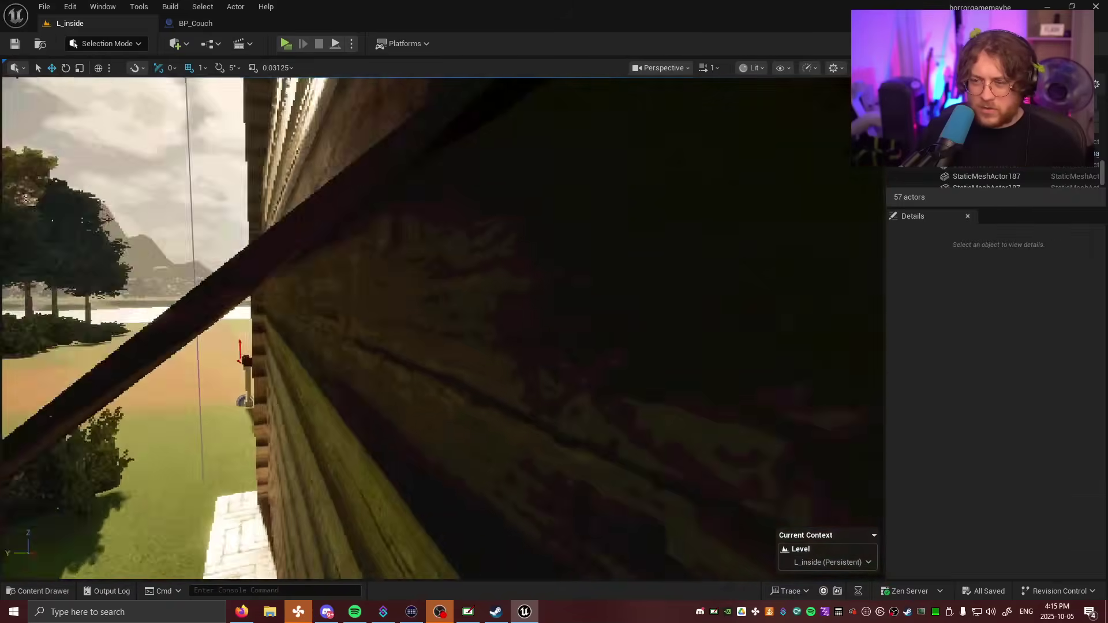
{"action": "mouse_move", "coordinate": [404, 328]}
{"action": "right_mouse_down"}
{"action": "mouse_move", "coordinate": [392, 327]}
{"action": "mouse_move", "coordinate": [416, 327]}
{"action": "mouse_move", "coordinate": [406, 302]}
{"action": "mouse_move", "coordinate": [190, 136]}
{"action": "mouse_move", "coordinate": [201, 134]}
{"action": "right_mouse_up"}
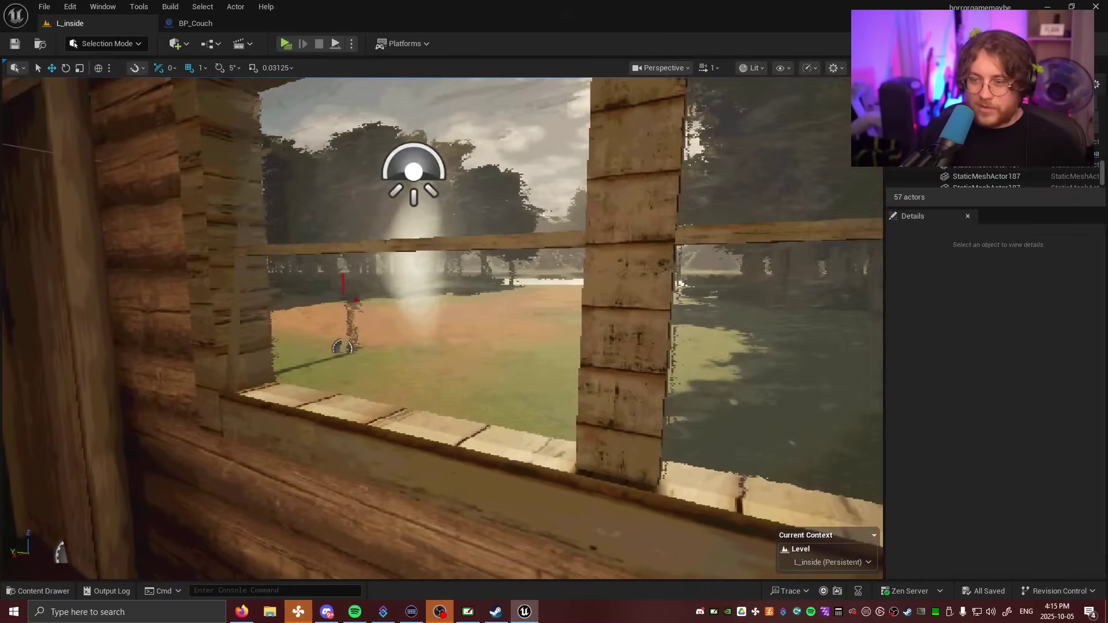
Step: Glance over the SFX assets, start a game preview of the level, and walk to the front window and the fridge
{"action": "key", "text": "ctrl+space"}
{"action": "scroll", "coordinate": [725, 490], "scroll_direction": "down", "scroll_amount": 3}
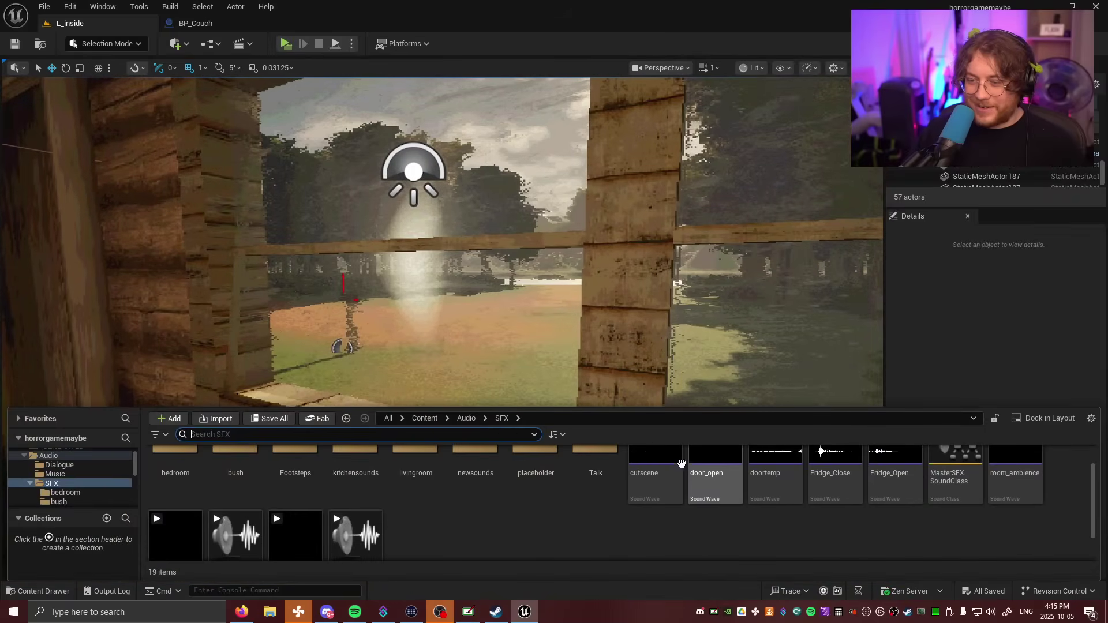
{"action": "scroll", "coordinate": [577, 346], "scroll_direction": "up", "scroll_amount": 2}
{"action": "left_click", "coordinate": [288, 46]}
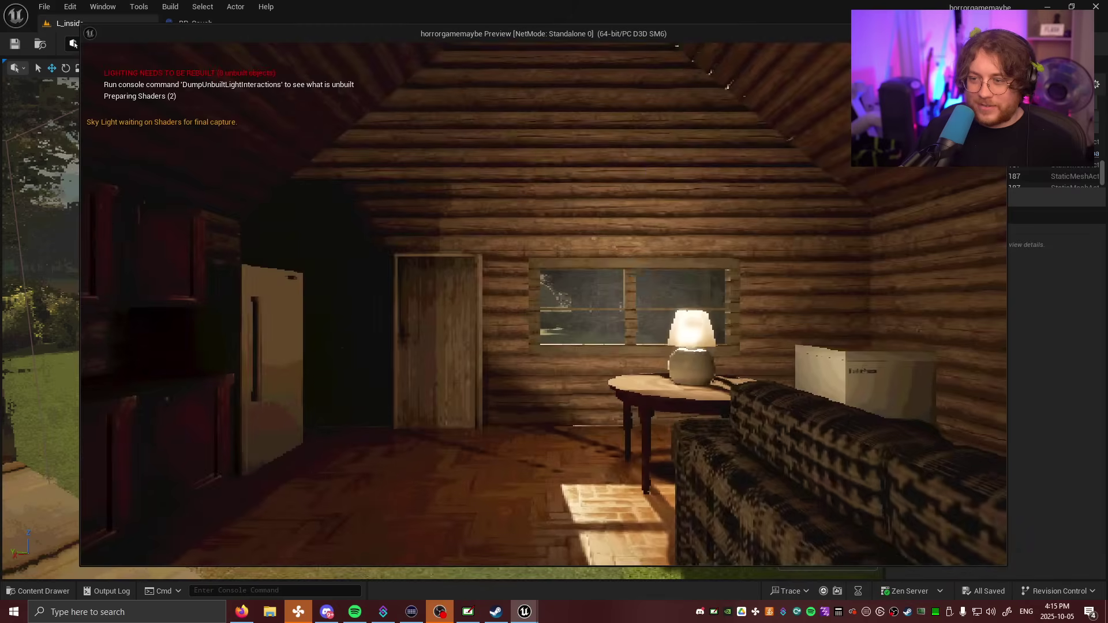
{"action": "key", "text": "w"}
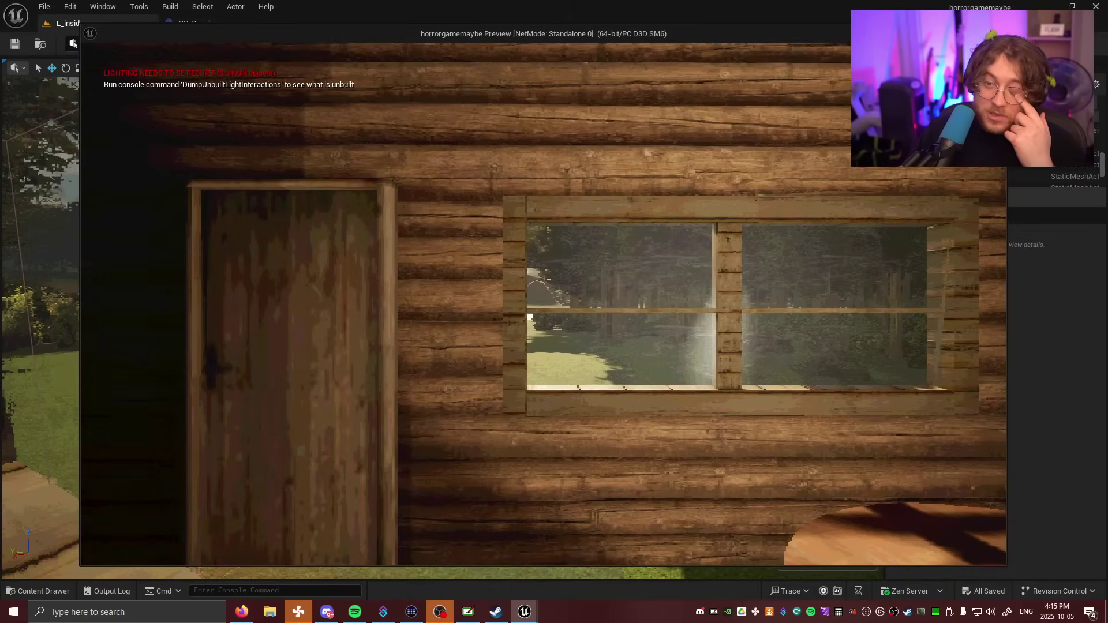
{"action": "key", "text": "w"}
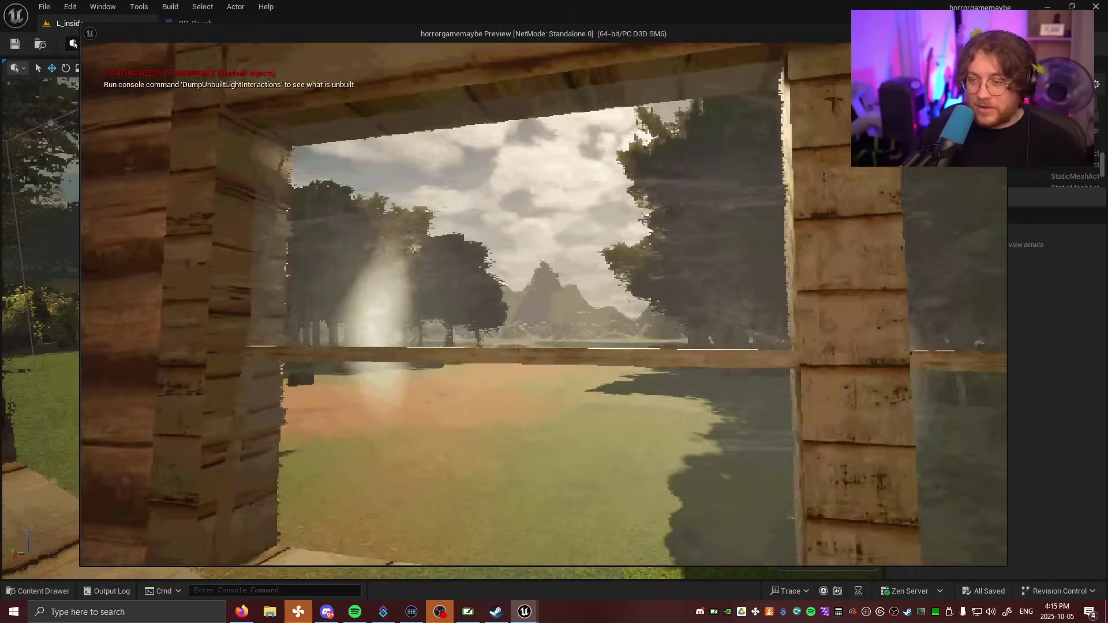
{"action": "key", "text": "w"}
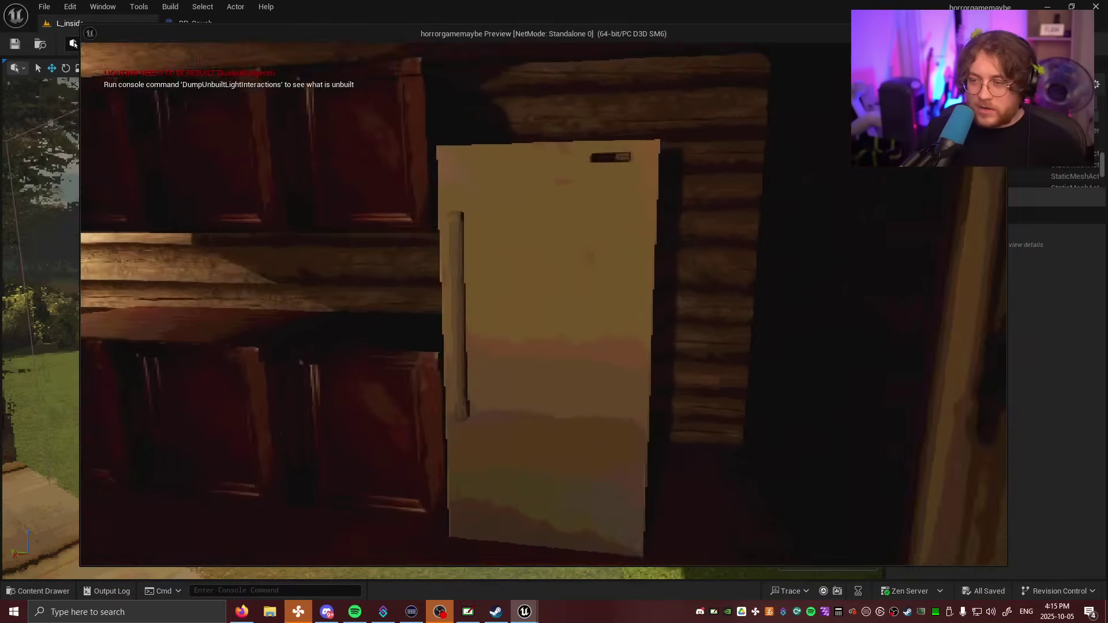
Step: Try the interactions in the running preview while walking between the kitchen, lamp table and wooden door, and end the preview
{"action": "key", "text": "e"}
{"action": "key", "text": "w"}
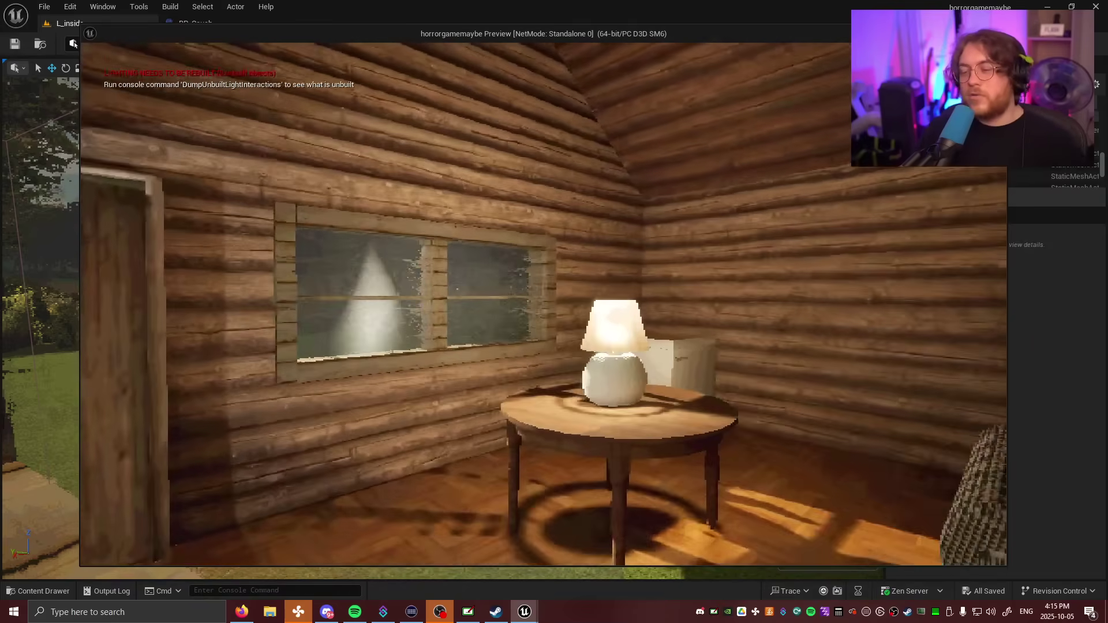
{"action": "key", "text": "w"}
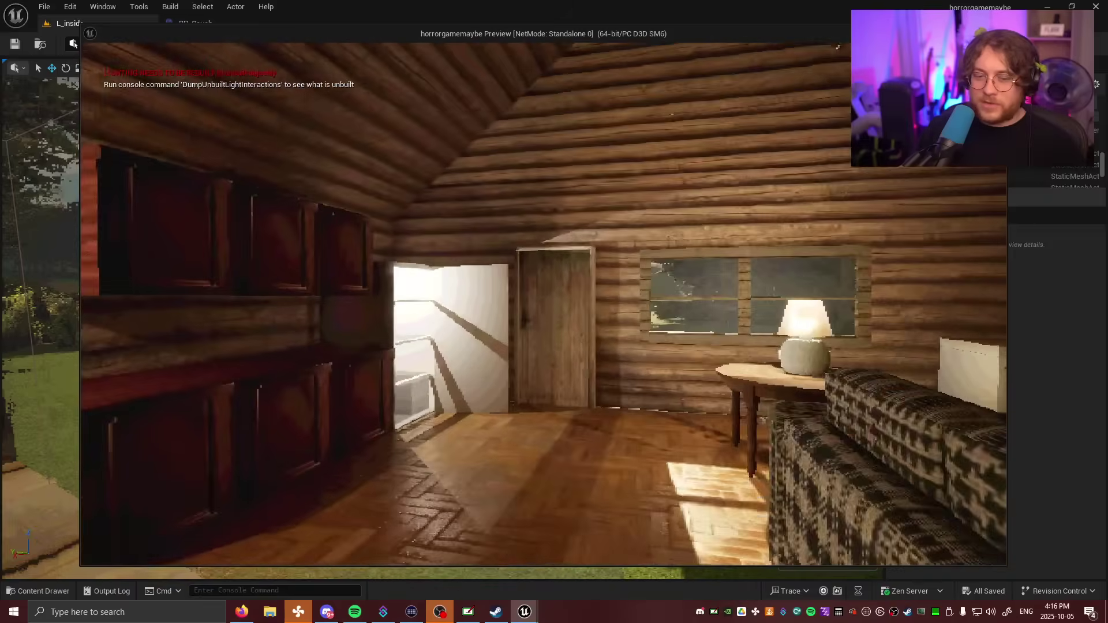
{"action": "key", "text": "w"}
{"action": "key", "text": "e"}
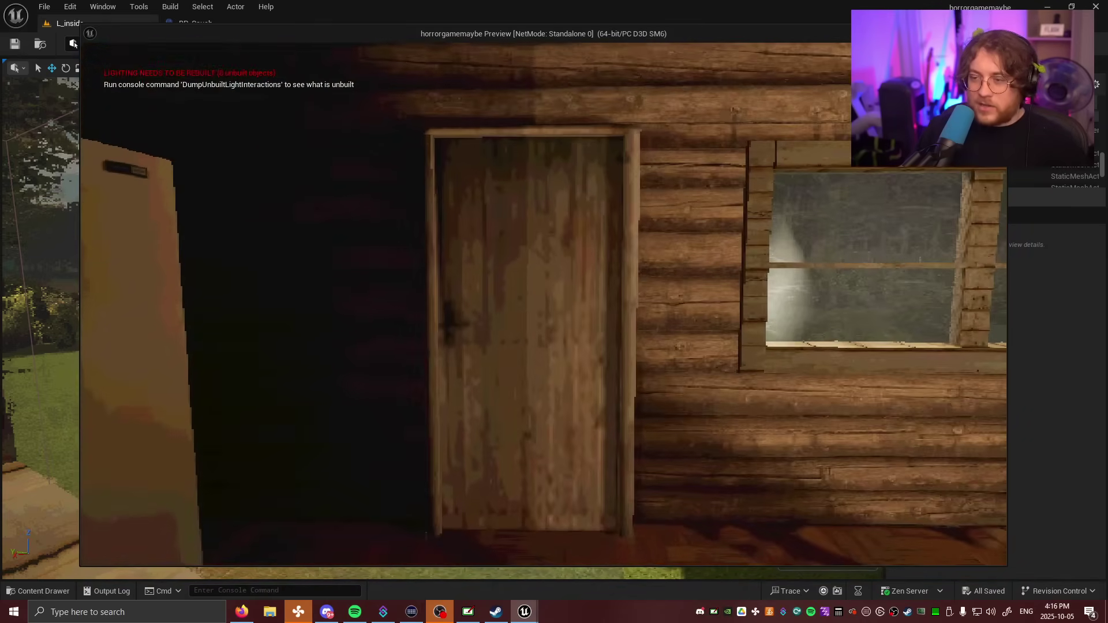
{"action": "key", "text": "Escape"}
Step: Examine the cabin, forest, dirt paths and surrounding hills from high above the level
{"action": "key", "text": "w"}
{"action": "mouse_move", "coordinate": [77, 235]}
{"action": "right_mouse_down"}
{"action": "mouse_move", "coordinate": [167, 231]}
{"action": "mouse_move", "coordinate": [664, 276]}
{"action": "mouse_move", "coordinate": [624, 260]}
{"action": "mouse_move", "coordinate": [439, 283]}
{"action": "mouse_move", "coordinate": [138, 277]}
{"action": "mouse_move", "coordinate": [79, 230]}
{"action": "right_mouse_up"}
{"action": "key", "text": "s"}
{"action": "key", "text": "w"}
{"action": "right_click_drag", "start_coordinate": [443, 268], "coordinate": [519, 267]}
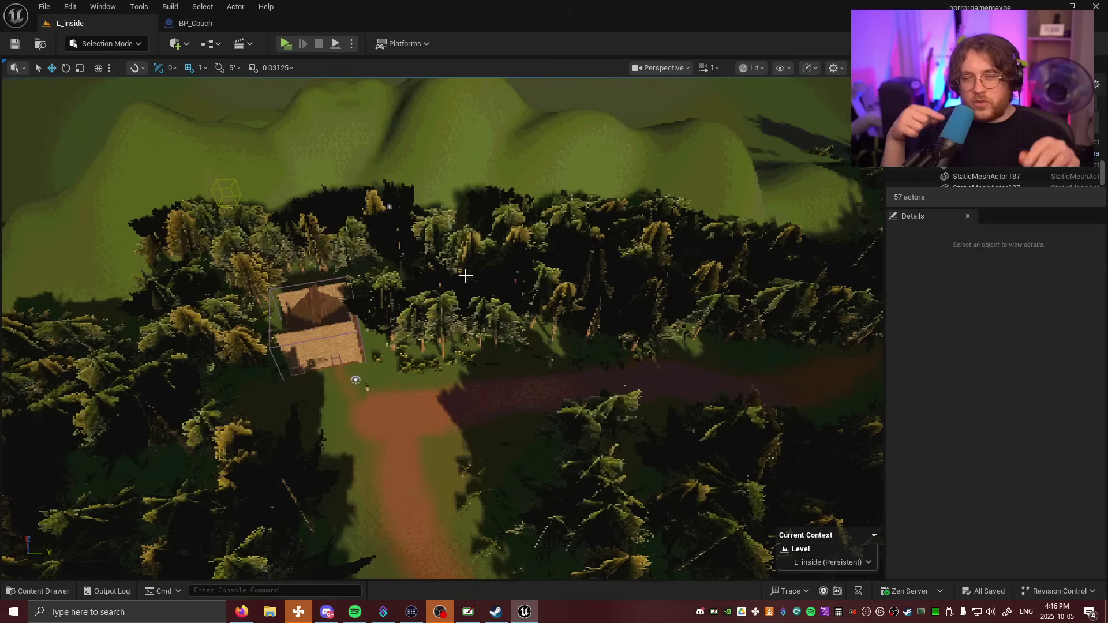
{"action": "right_click_drag", "start_coordinate": [447, 287], "coordinate": [446, 288]}
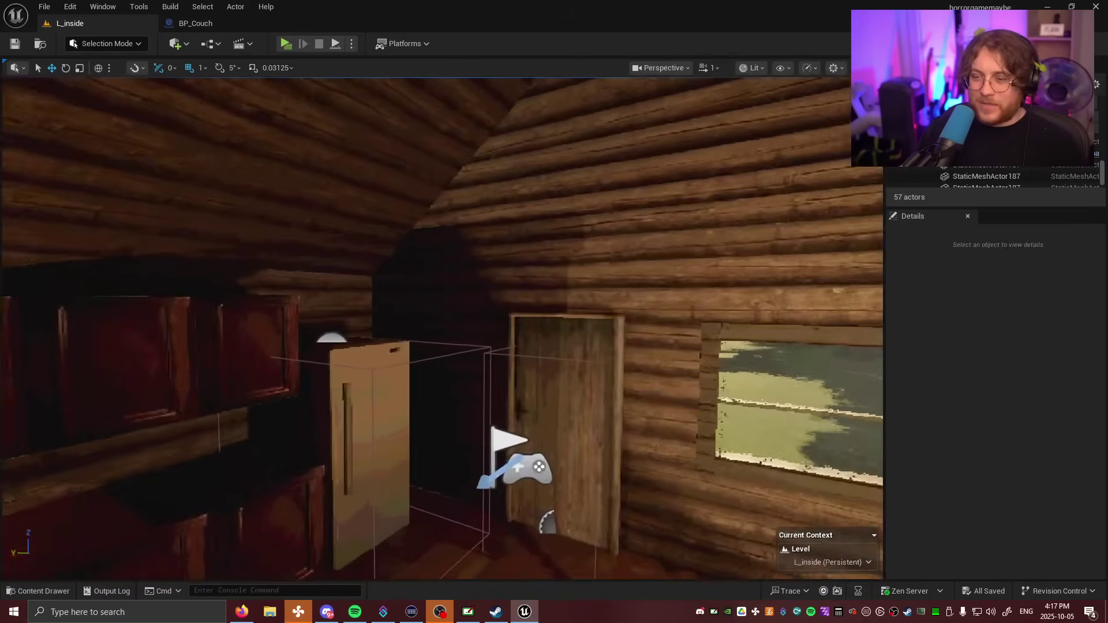
Step: Examine the kitchen cabinets, fridge and wooden door inside the cabin, and turn to the bed and back window
{"action": "right_click_drag", "start_coordinate": [76, 230], "coordinate": [76, 231]}
{"action": "key", "text": "w"}
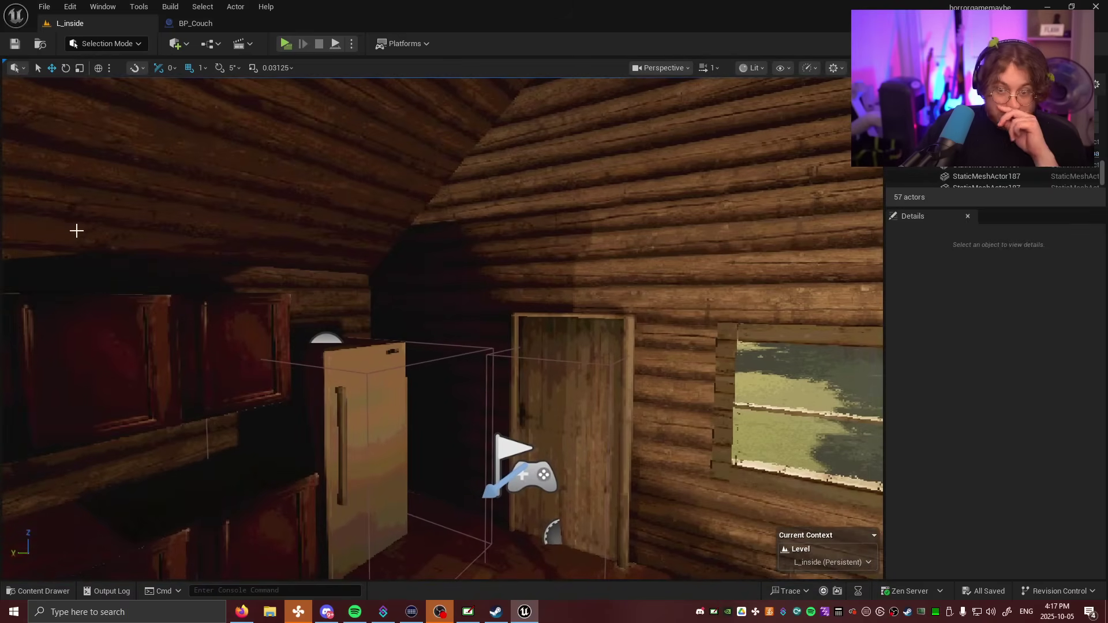
{"action": "key", "text": "w"}
{"action": "right_click_drag", "start_coordinate": [207, 246], "coordinate": [271, 249]}
{"action": "key", "text": "s"}
{"action": "right_click_drag", "start_coordinate": [358, 230], "coordinate": [213, 252]}
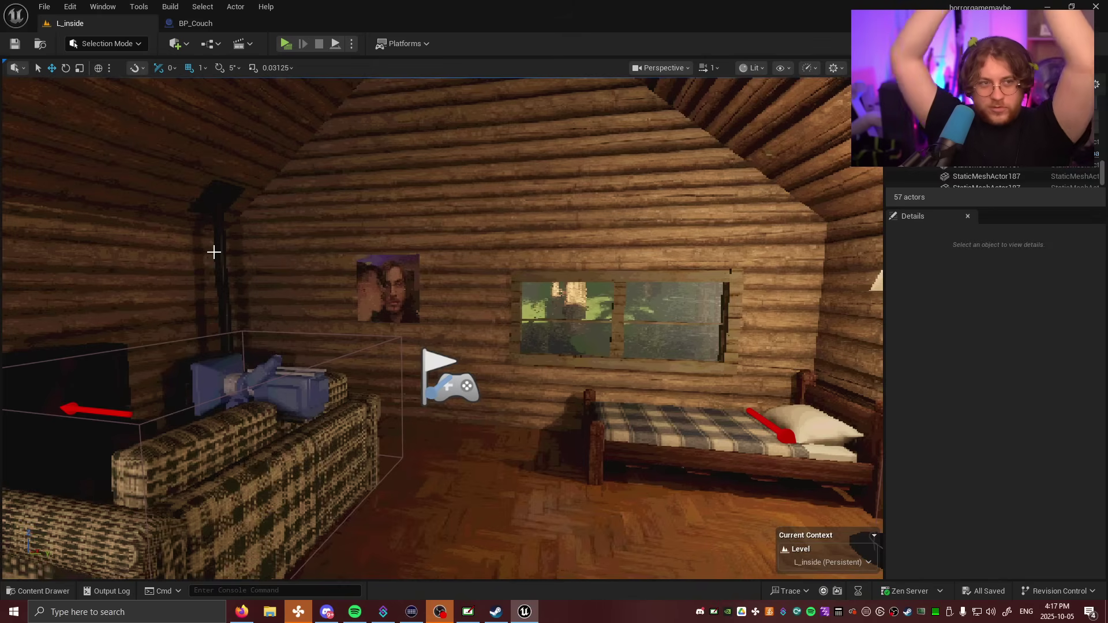
Step: Examine the back of the couch, the lamp table, the wall picture and the front window inside the cabin
{"action": "right_click_drag", "start_coordinate": [179, 228], "coordinate": [349, 277]}
{"action": "right_click_drag", "start_coordinate": [184, 248], "coordinate": [144, 249]}
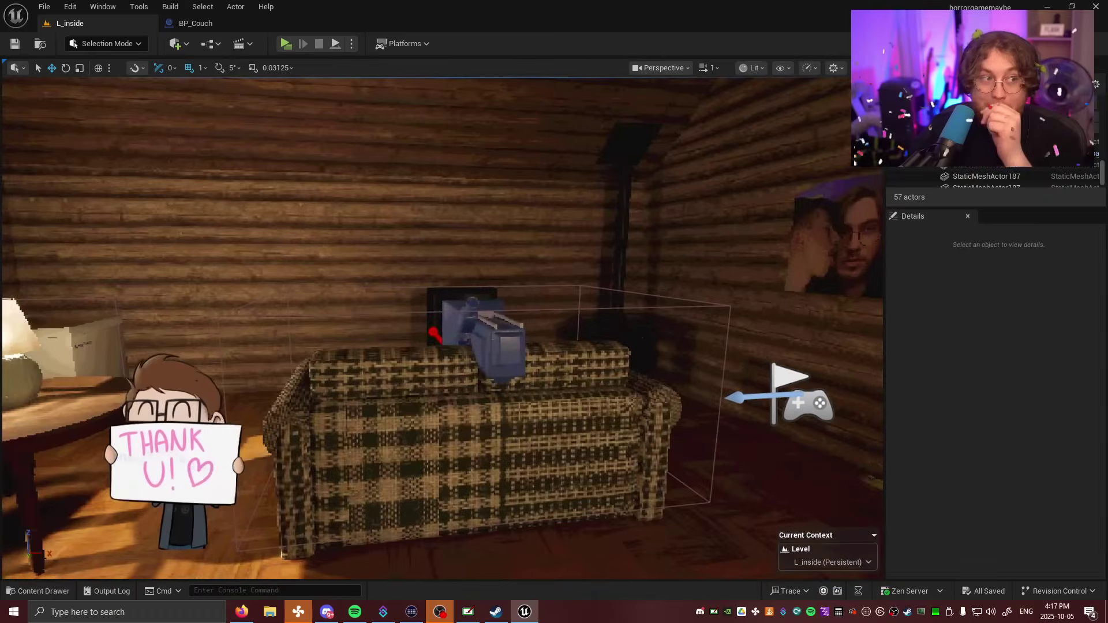
{"action": "right_click_drag", "start_coordinate": [162, 205], "coordinate": [137, 205]}
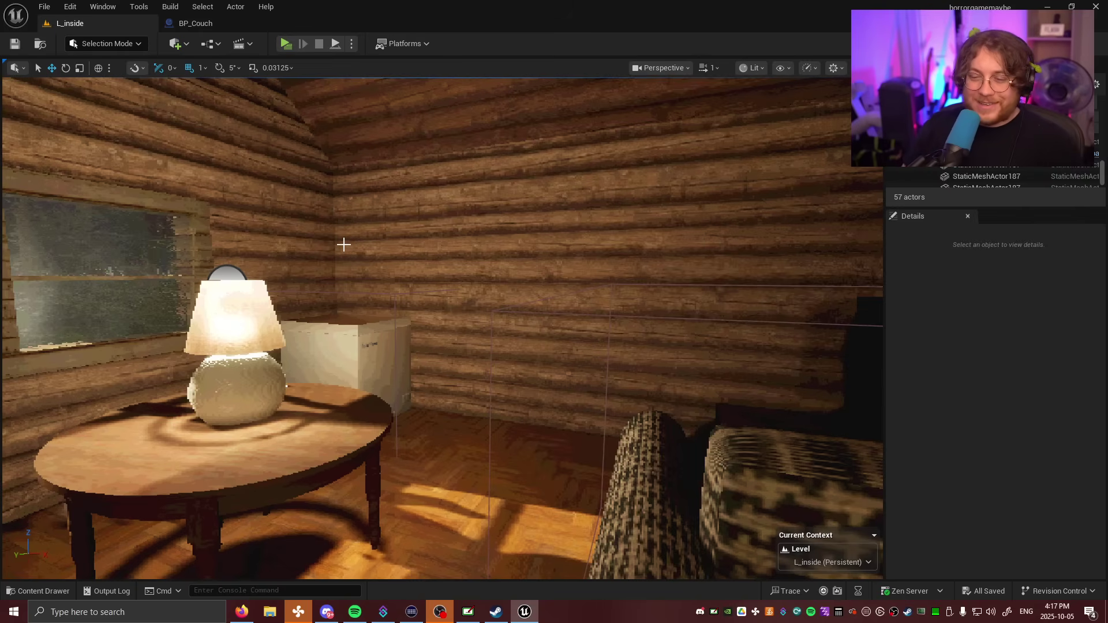
{"action": "key", "text": "w"}
{"action": "right_click_drag", "start_coordinate": [344, 245], "coordinate": [461, 243]}
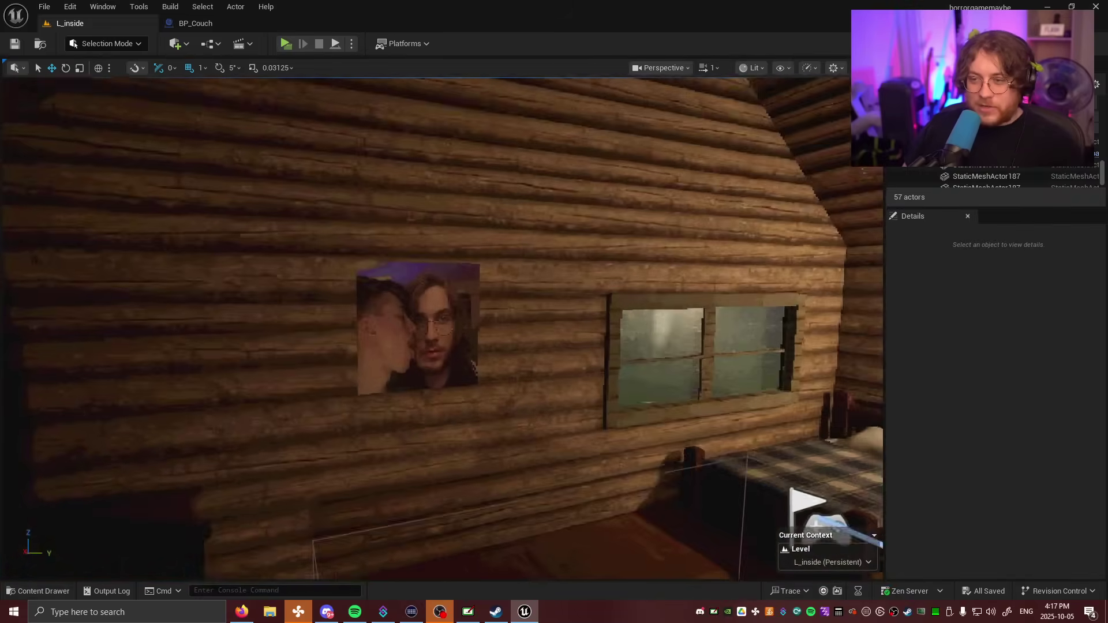
{"action": "right_click_drag", "start_coordinate": [388, 460], "coordinate": [566, 456]}
{"action": "key", "text": "w"}
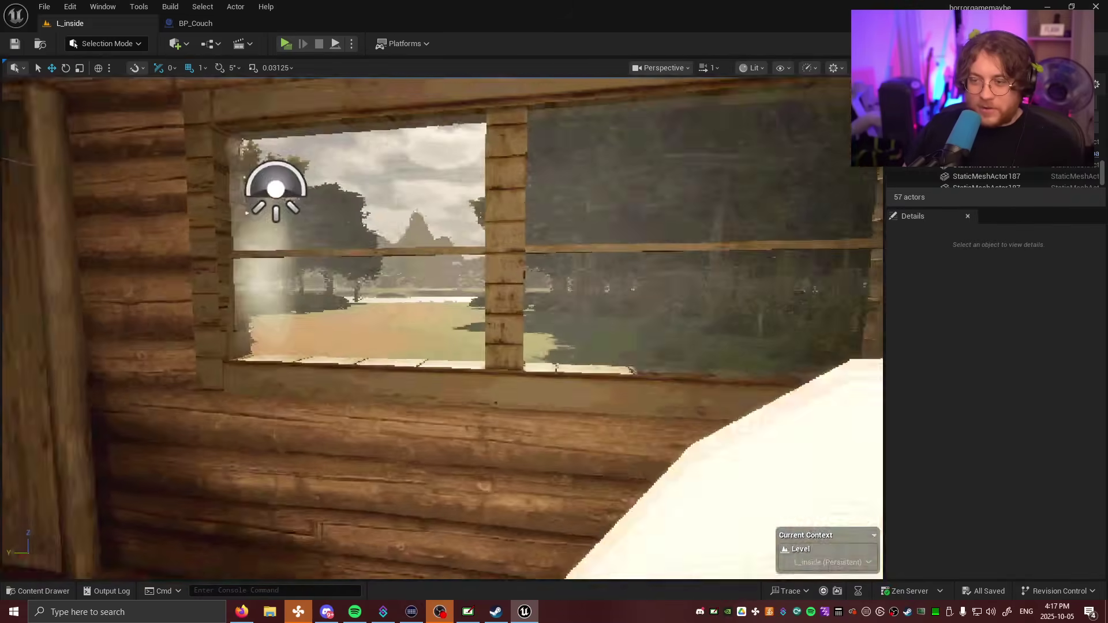
{"action": "right_click_drag", "start_coordinate": [568, 251], "coordinate": [635, 253]}
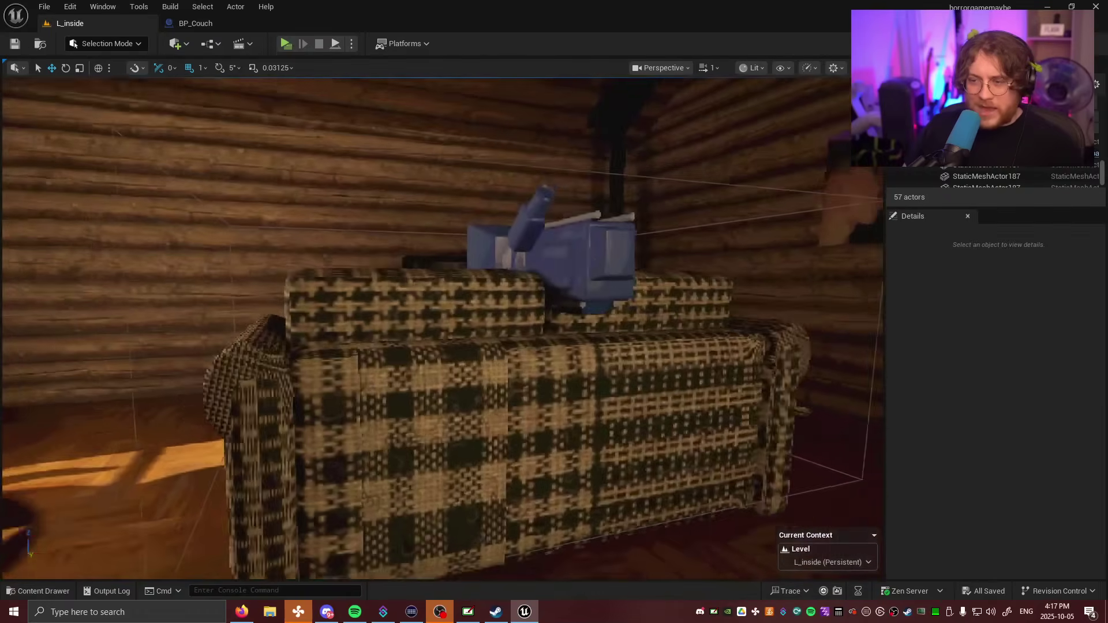
Step: Select the couch in the living room and open its BP_Couch blueprint for viewing
{"action": "key", "text": "s"}
{"action": "right_click_drag", "start_coordinate": [324, 294], "coordinate": [329, 274]}
{"action": "key", "text": "w"}
{"action": "left_click", "coordinate": [497, 537]}
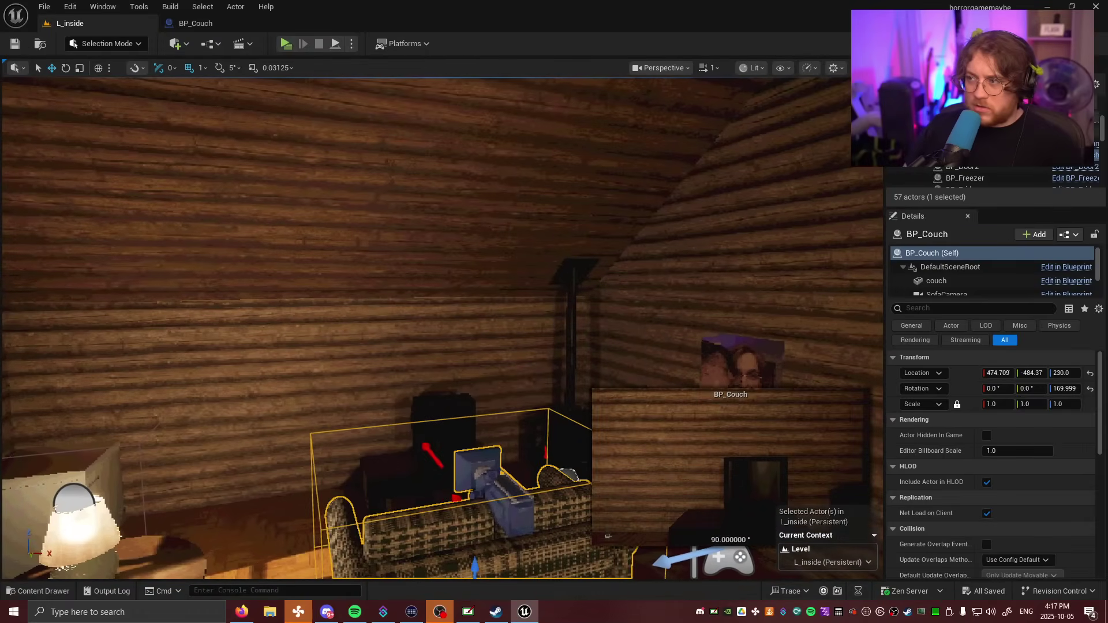
{"action": "left_click", "coordinate": [1057, 157]}
Step: Examine the BP_Couch event graph's node groups, including the view yaw settings and the Play Sound at Location nodes
{"action": "right_click_drag", "start_coordinate": [462, 272], "coordinate": [423, 409]}
{"action": "right_click_drag", "start_coordinate": [413, 156], "coordinate": [506, 359]}
{"action": "scroll", "coordinate": [420, 281], "scroll_direction": "up", "scroll_amount": 3}
{"action": "right_click_drag", "start_coordinate": [612, 496], "coordinate": [521, 295]}
{"action": "scroll", "coordinate": [607, 487], "scroll_direction": "down", "scroll_amount": 4}
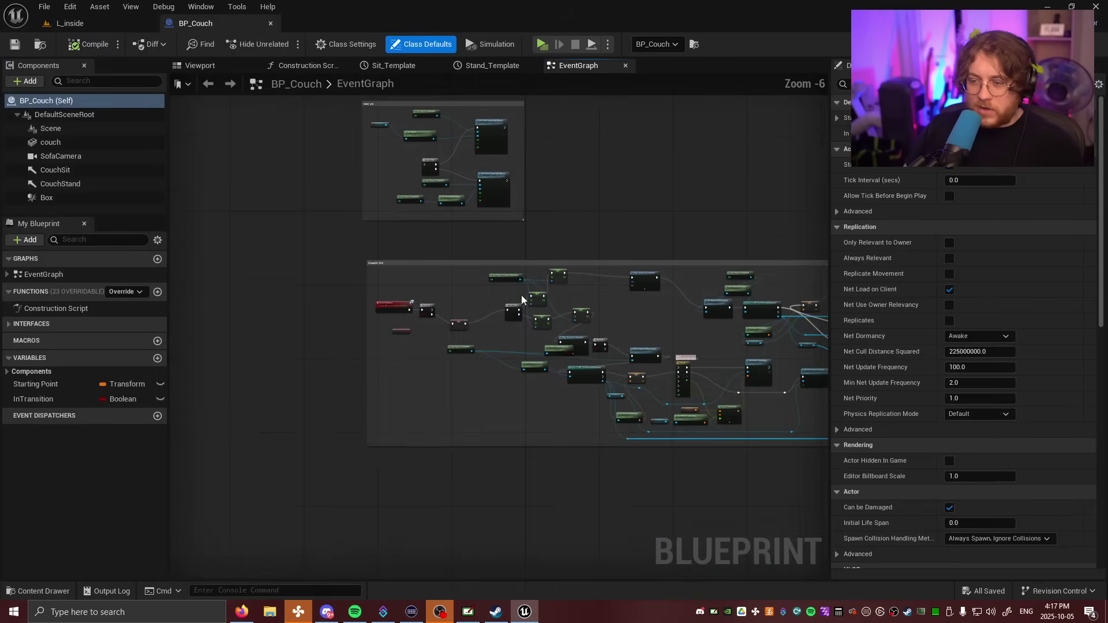
{"action": "scroll", "coordinate": [497, 360], "scroll_direction": "up", "scroll_amount": 3}
{"action": "mouse_move", "coordinate": [497, 365]}
{"action": "right_mouse_down"}
{"action": "mouse_move", "coordinate": [625, 315]}
{"action": "mouse_move", "coordinate": [424, 346]}
{"action": "right_mouse_up"}
{"action": "mouse_move", "coordinate": [695, 288]}
{"action": "right_mouse_down"}
{"action": "mouse_move", "coordinate": [527, 312]}
{"action": "mouse_move", "coordinate": [555, 262]}
{"action": "right_mouse_up"}
{"action": "right_click_drag", "start_coordinate": [649, 282], "coordinate": [429, 279]}
{"action": "right_click_drag", "start_coordinate": [521, 283], "coordinate": [416, 278]}
{"action": "scroll", "coordinate": [347, 312], "scroll_direction": "down", "scroll_amount": 2}
{"action": "right_click_drag", "start_coordinate": [348, 312], "coordinate": [635, 315]}
{"action": "scroll", "coordinate": [517, 333], "scroll_direction": "up", "scroll_amount": 3}
{"action": "right_click_drag", "start_coordinate": [522, 247], "coordinate": [475, 325]}
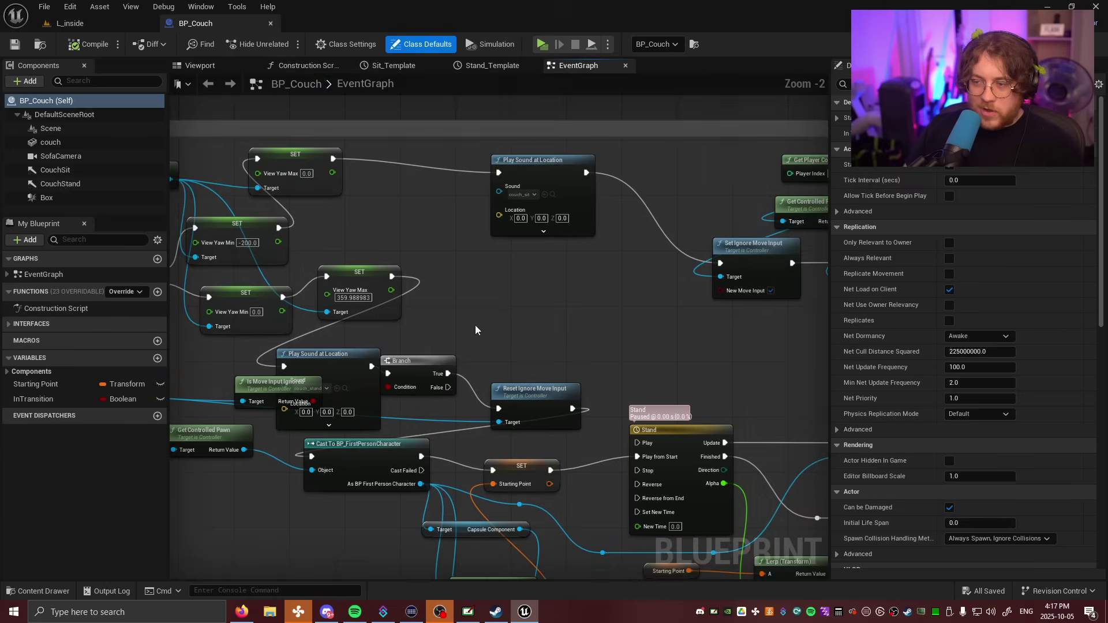
Step: Examine the event graph's first-person character cast, Set Collision Enabled nodes, and Sit and Stand timelines with their transform nodes
{"action": "right_click_drag", "start_coordinate": [607, 367], "coordinate": [395, 346]}
{"action": "right_click_drag", "start_coordinate": [578, 339], "coordinate": [396, 347]}
{"action": "scroll", "coordinate": [652, 257], "scroll_direction": "down", "scroll_amount": 1}
{"action": "mouse_move", "coordinate": [652, 257]}
{"action": "right_mouse_down"}
{"action": "mouse_move", "coordinate": [614, 267]}
{"action": "mouse_move", "coordinate": [369, 251]}
{"action": "right_mouse_up"}
{"action": "scroll", "coordinate": [551, 318], "scroll_direction": "down", "scroll_amount": 1}
{"action": "right_click_drag", "start_coordinate": [654, 316], "coordinate": [387, 308]}
{"action": "right_click_drag", "start_coordinate": [640, 222], "coordinate": [814, 387]}
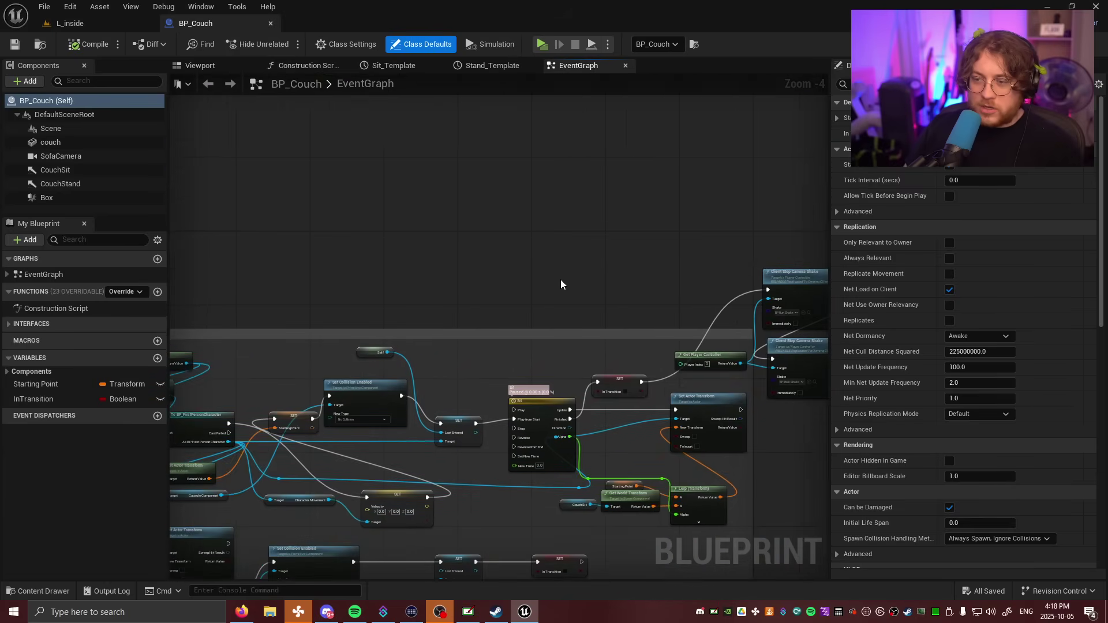
{"action": "mouse_move", "coordinate": [541, 324]}
{"action": "right_mouse_down"}
{"action": "mouse_move", "coordinate": [449, 293]}
{"action": "mouse_move", "coordinate": [700, 304]}
{"action": "right_mouse_up"}
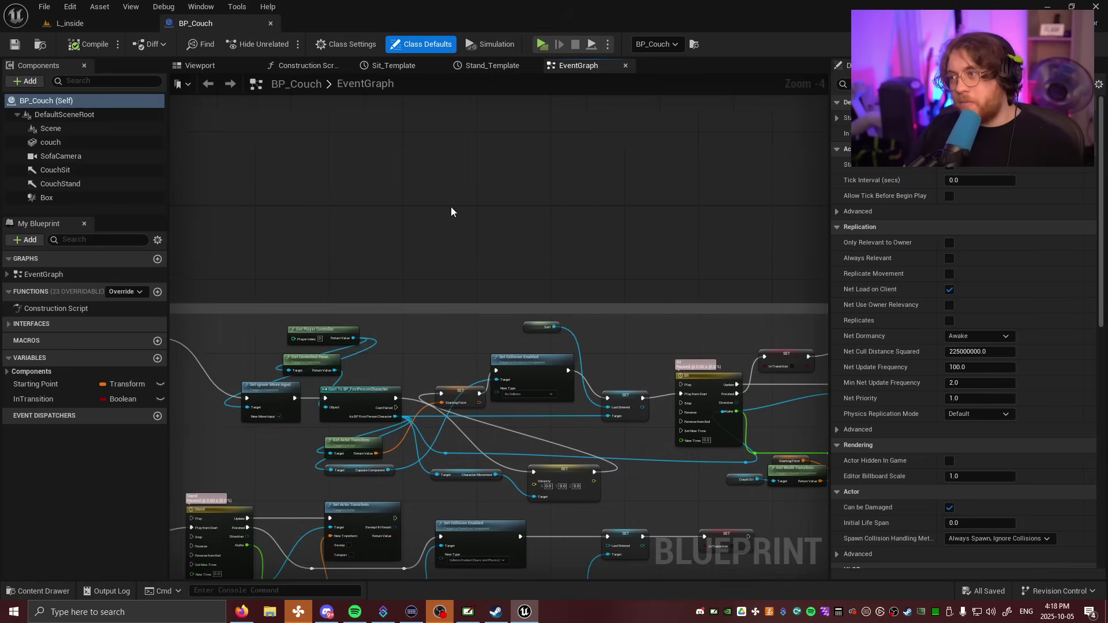